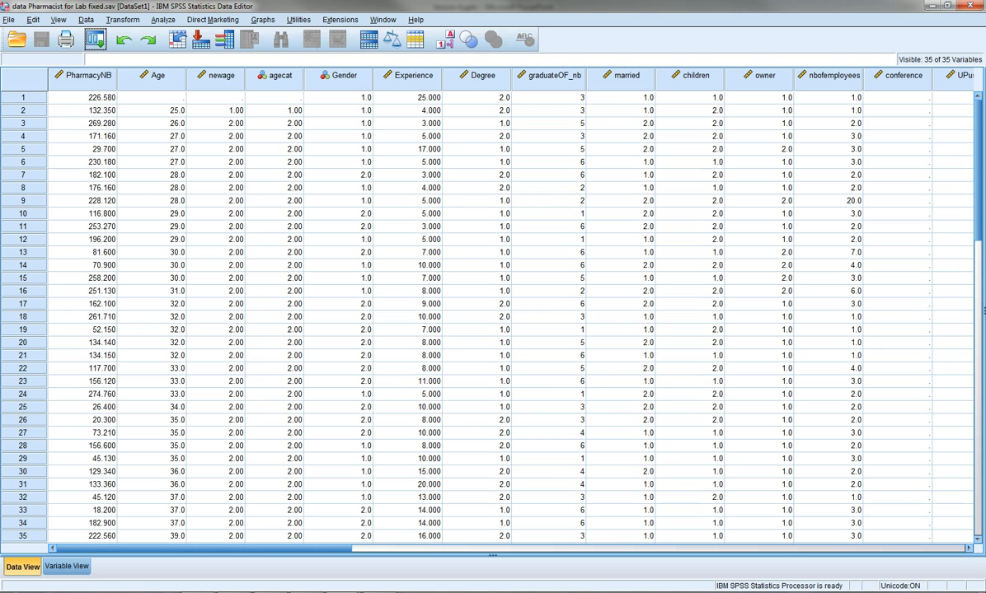
Start a Frequencies analysis and add Gender, Degree, graduate from and married as its variables
{"action": "key", "text": "alt+a"}
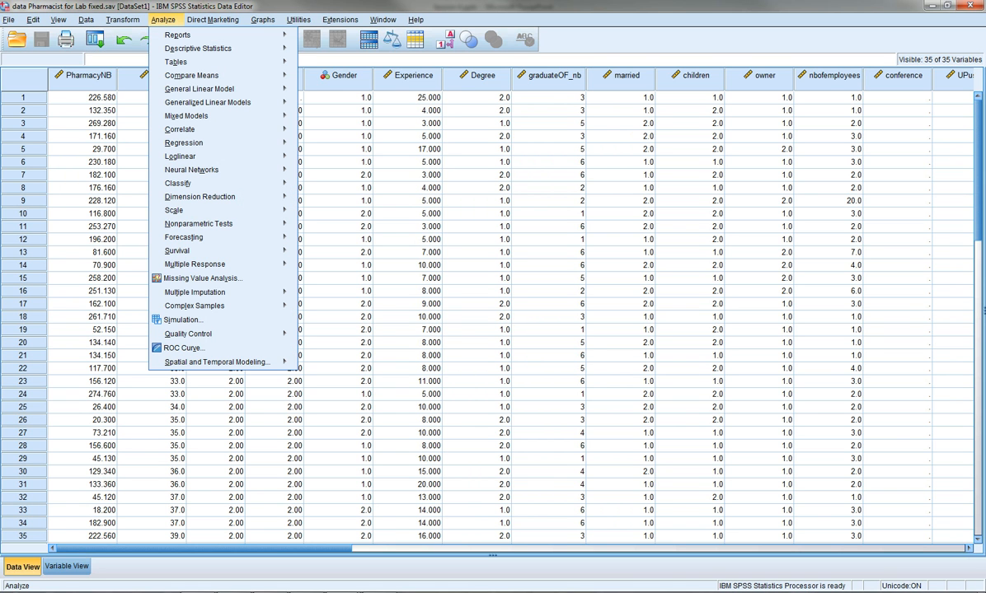
{"action": "mouse_move", "coordinate": [197, 49]}
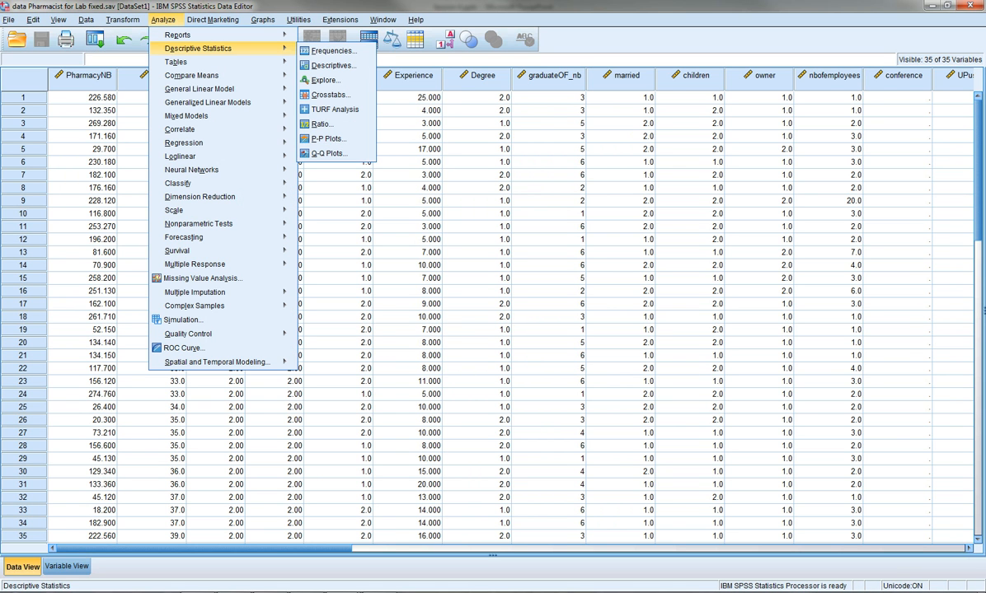
{"action": "key", "text": "Return"}
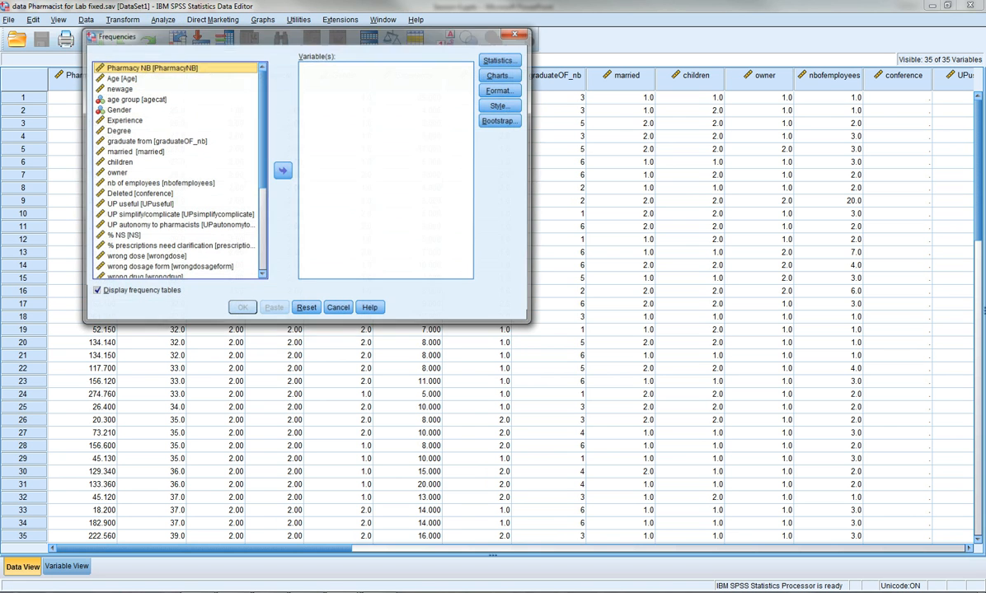
{"action": "left_click_drag", "start_coordinate": [247, 35], "coordinate": [313, 55]}
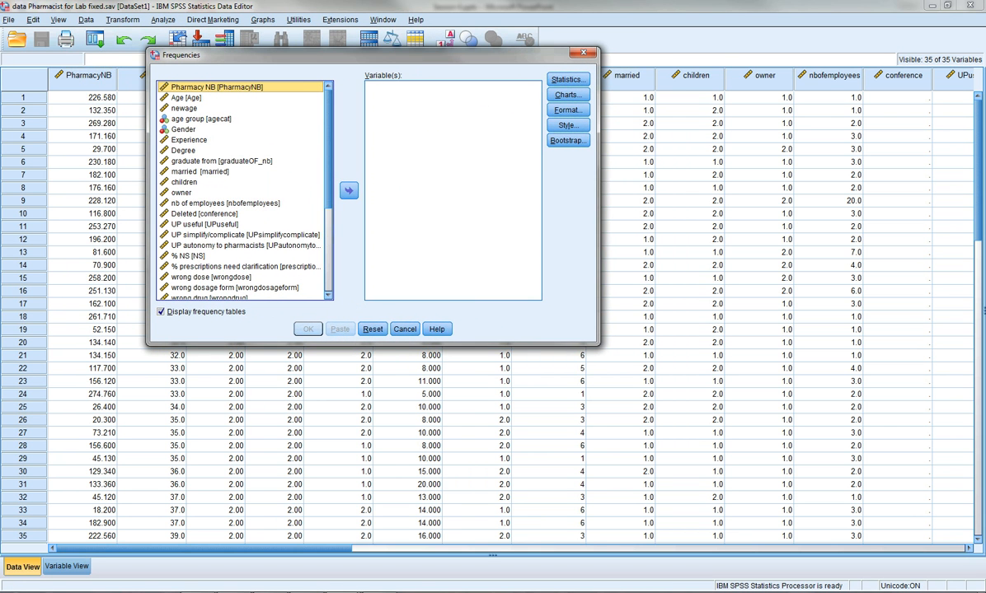
{"action": "left_click", "coordinate": [183, 130]}
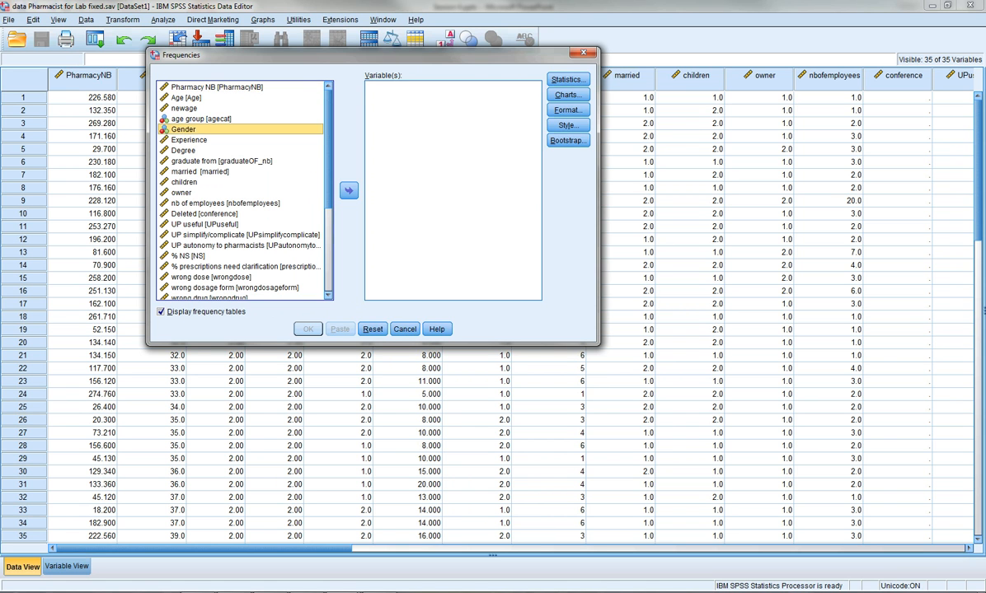
{"action": "left_click", "coordinate": [348, 191]}
{"action": "left_click", "coordinate": [183, 140]}
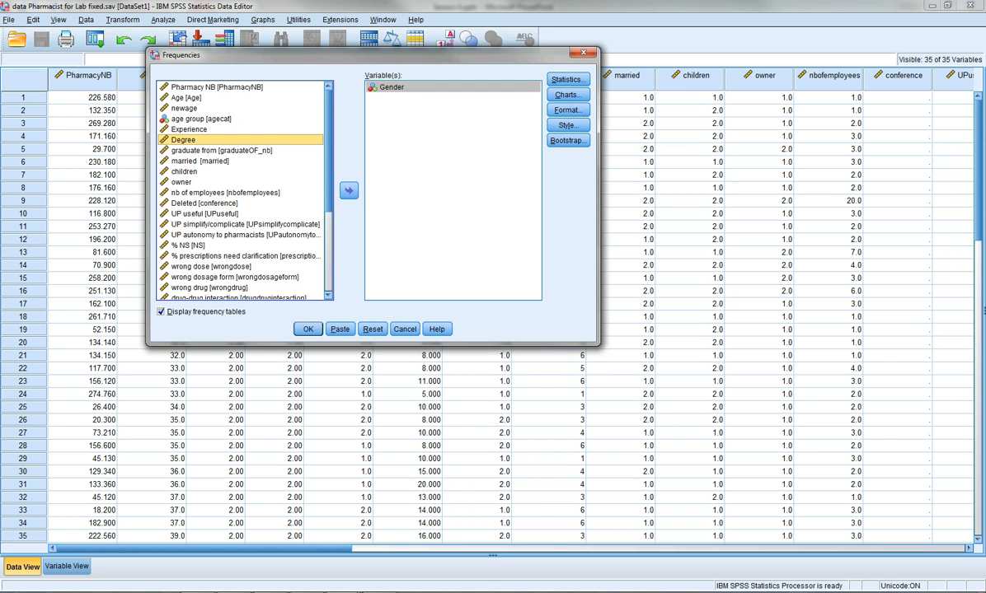
{"action": "left_click", "coordinate": [349, 191]}
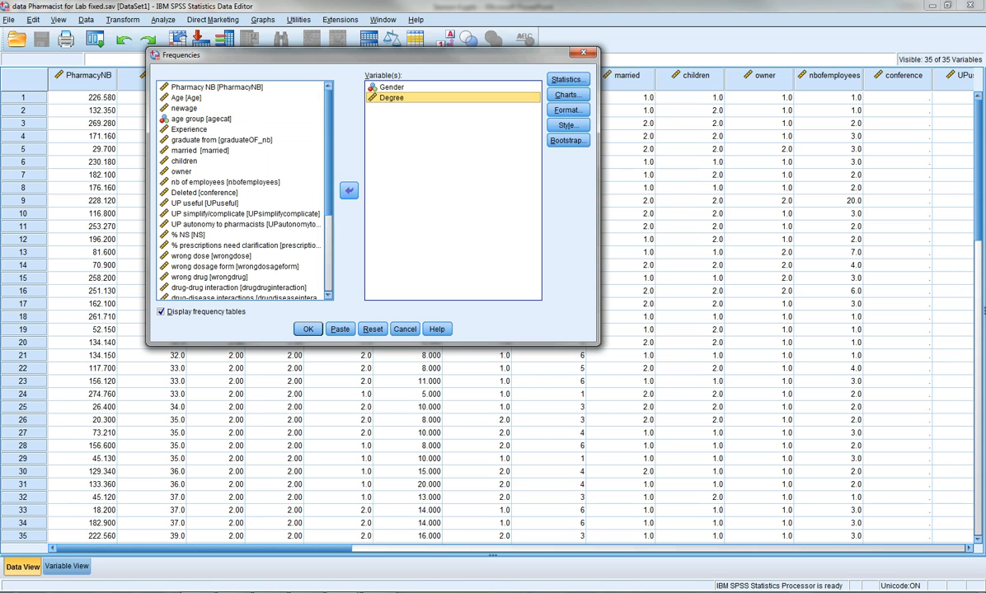
{"action": "left_click", "coordinate": [221, 140]}
{"action": "left_click", "coordinate": [349, 191]}
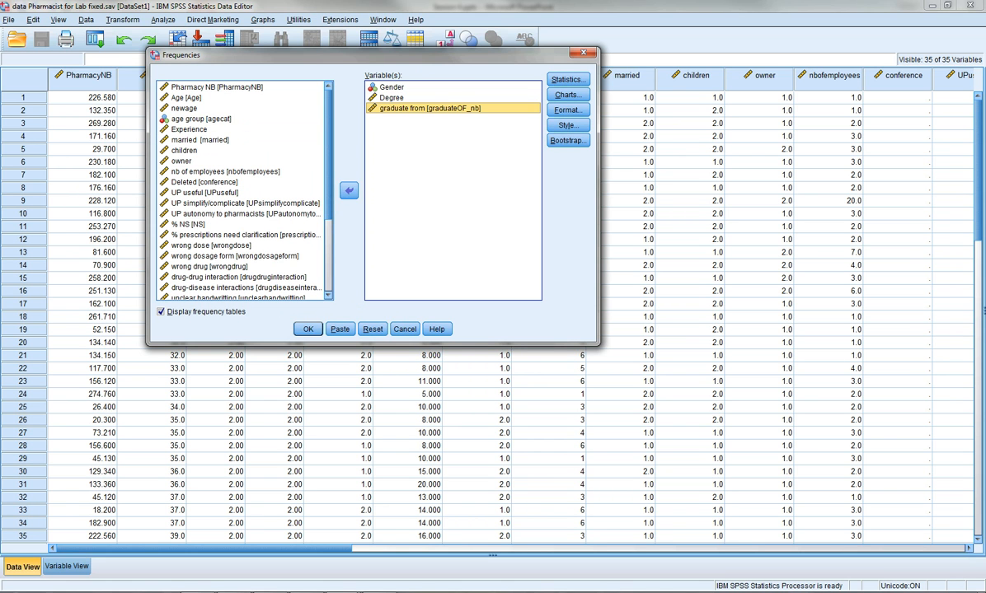
{"action": "left_click", "coordinate": [200, 140]}
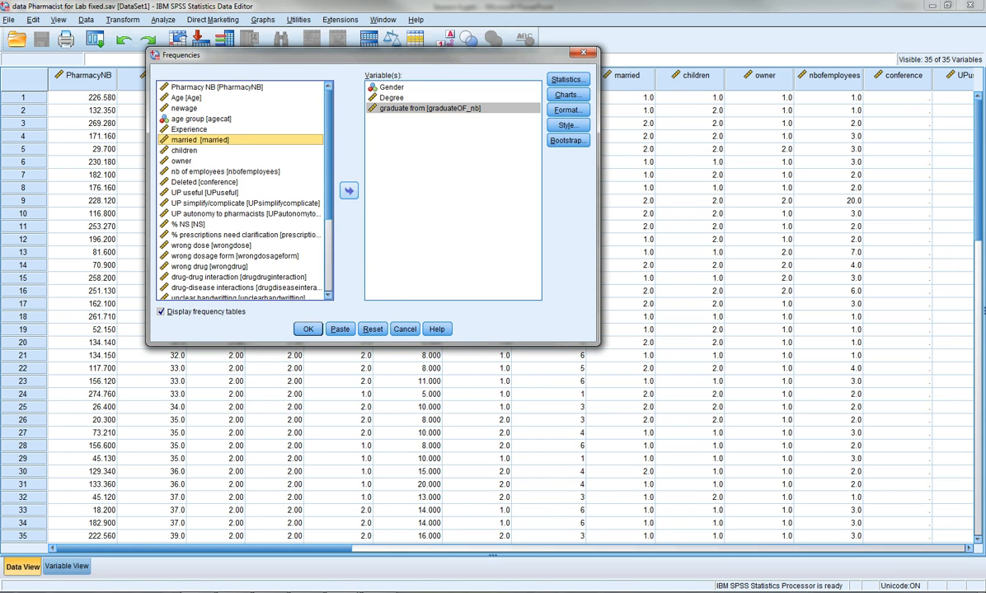
{"action": "left_click", "coordinate": [349, 191]}
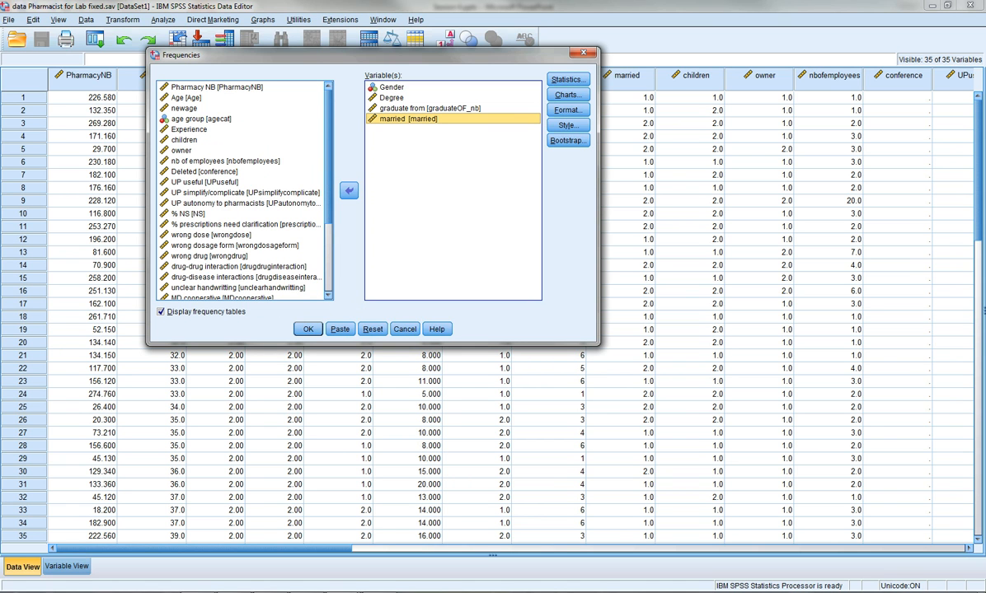
Set the frequencies output to bar charts showing percentages and run the analysis
{"action": "left_click", "coordinate": [567, 95]}
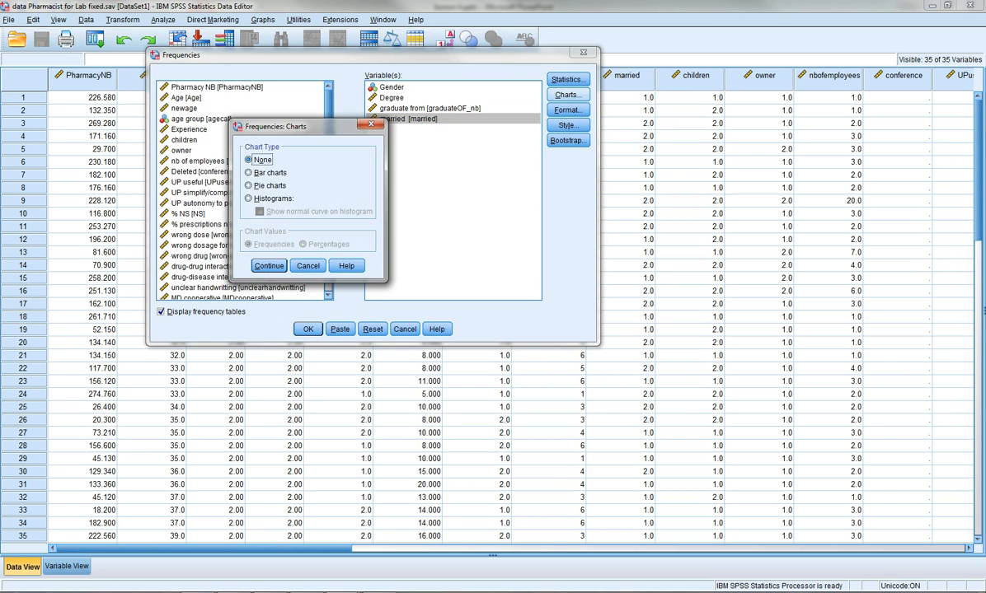
{"action": "left_click", "coordinate": [248, 173]}
{"action": "left_click", "coordinate": [249, 186]}
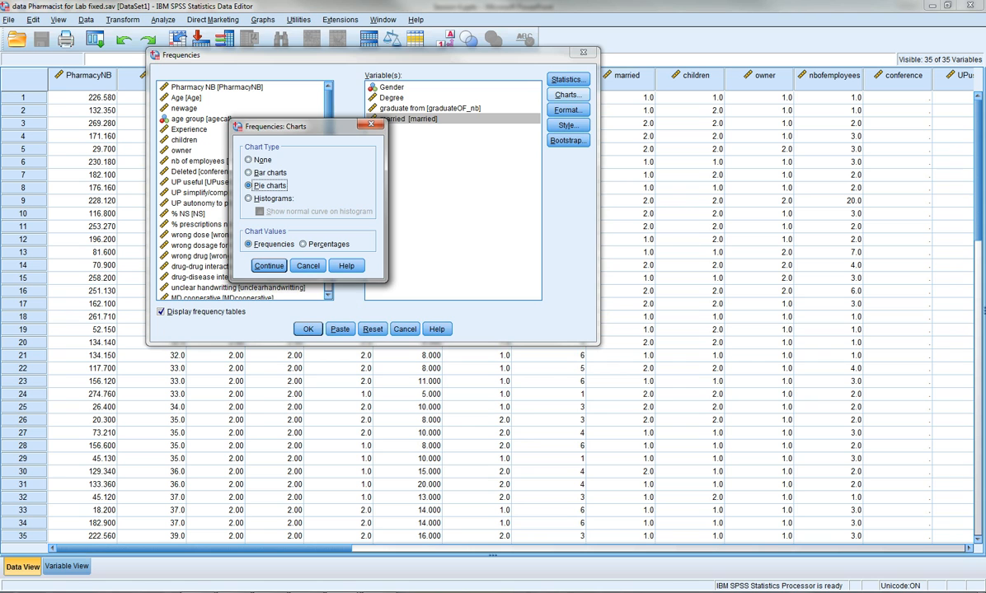
{"action": "left_click", "coordinate": [249, 173]}
{"action": "left_click", "coordinate": [303, 244]}
{"action": "key", "text": "Return"}
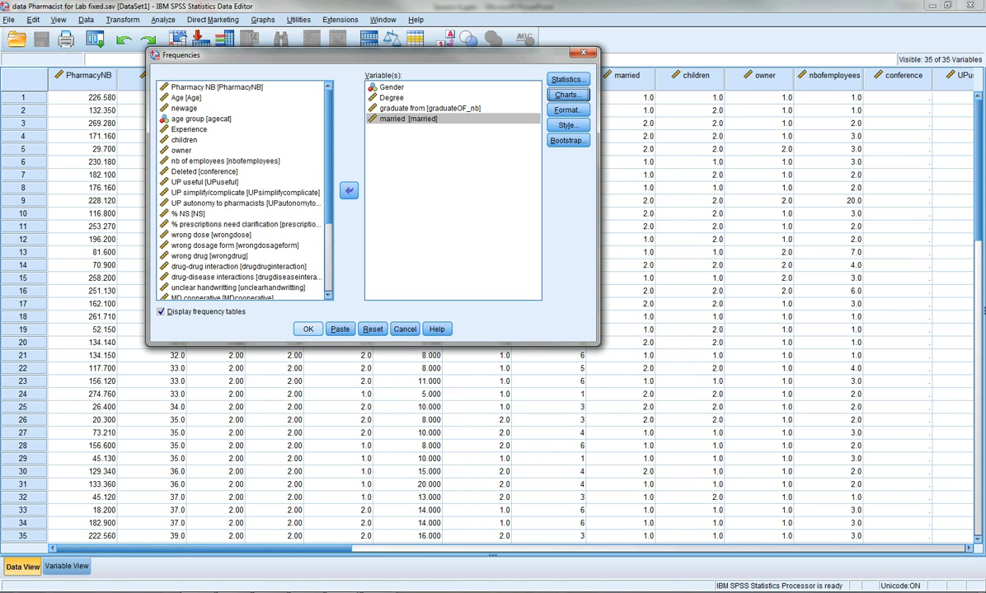
{"action": "left_click", "coordinate": [308, 329]}
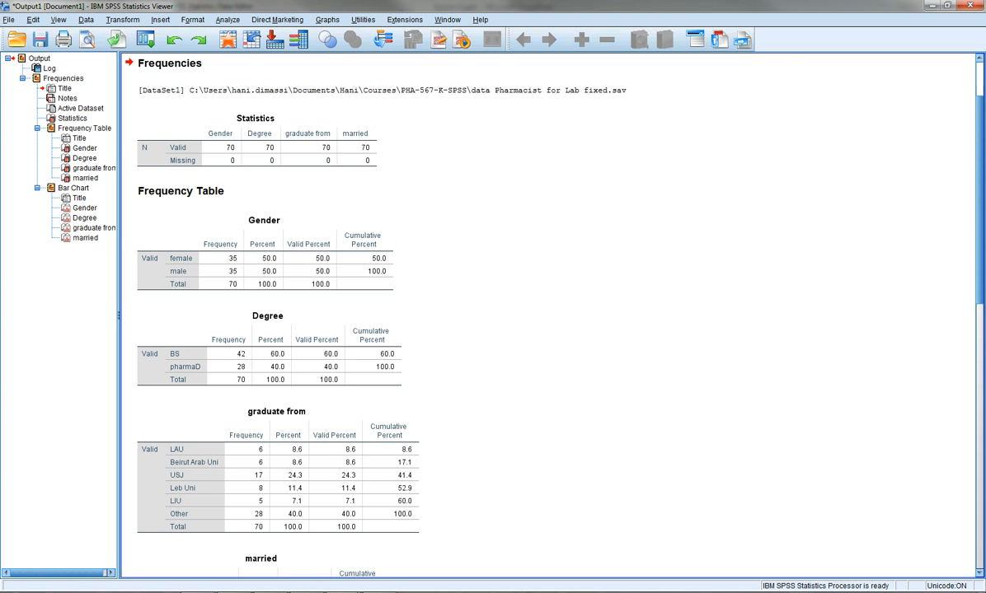
Examine the frequency tables and bar charts for Gender, Degree, graduate from and married
{"action": "scroll", "coordinate": [543, 321], "scroll_direction": "down", "scroll_amount": 3}
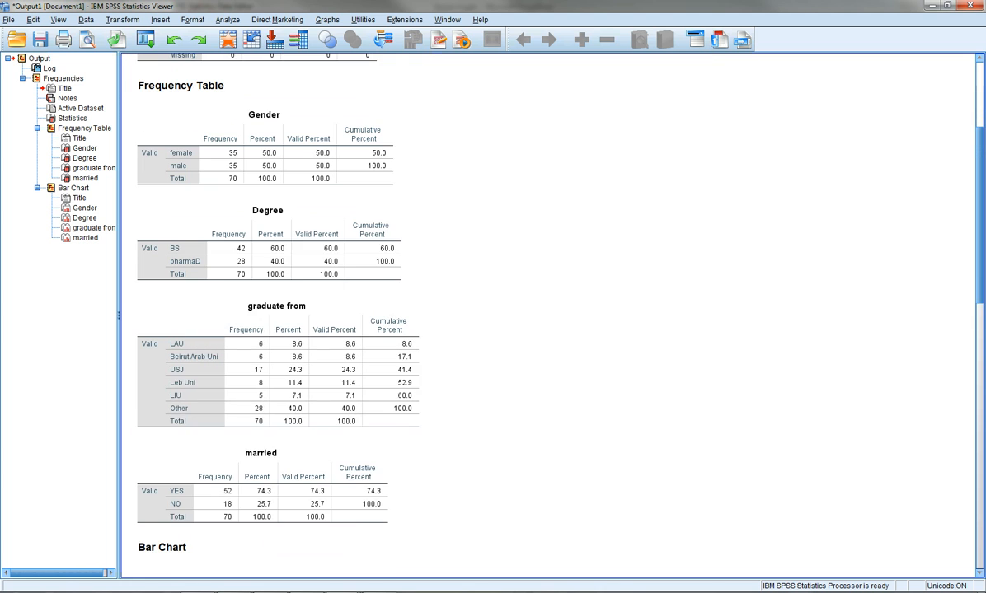
{"action": "scroll", "coordinate": [543, 321], "scroll_direction": "down", "scroll_amount": 1}
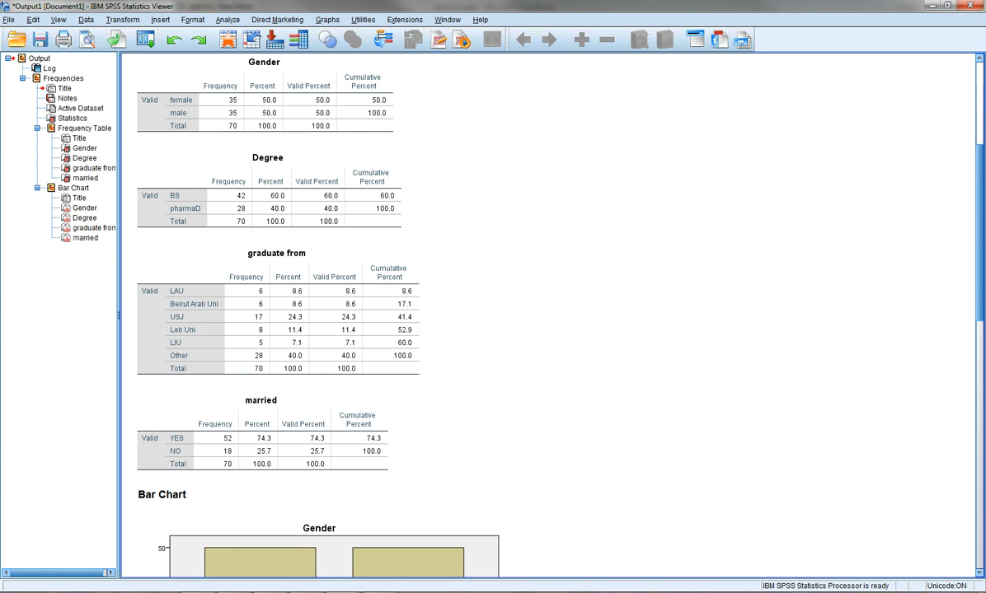
{"action": "scroll", "coordinate": [262, 379], "scroll_direction": "down", "scroll_amount": 2}
{"action": "scroll", "coordinate": [262, 379], "scroll_direction": "down", "scroll_amount": 2}
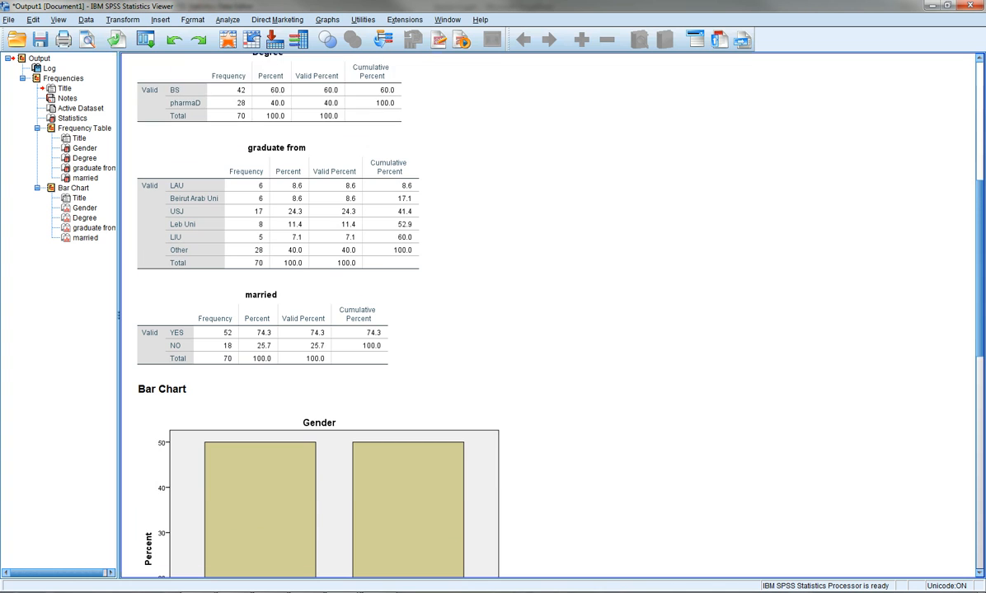
{"action": "scroll", "coordinate": [262, 379], "scroll_direction": "down", "scroll_amount": 8}
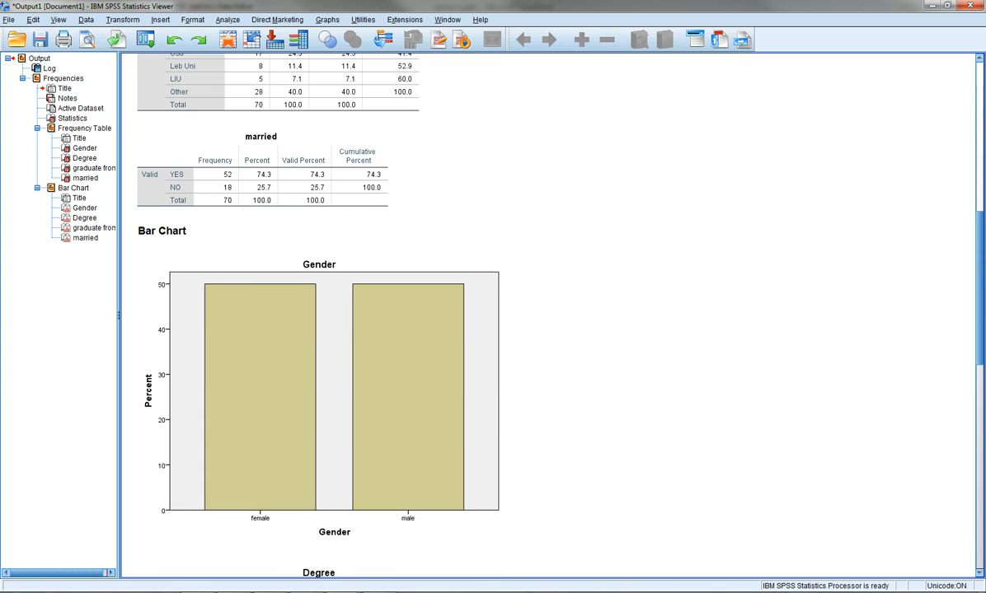
{"action": "scroll", "coordinate": [262, 379], "scroll_direction": "down", "scroll_amount": 12}
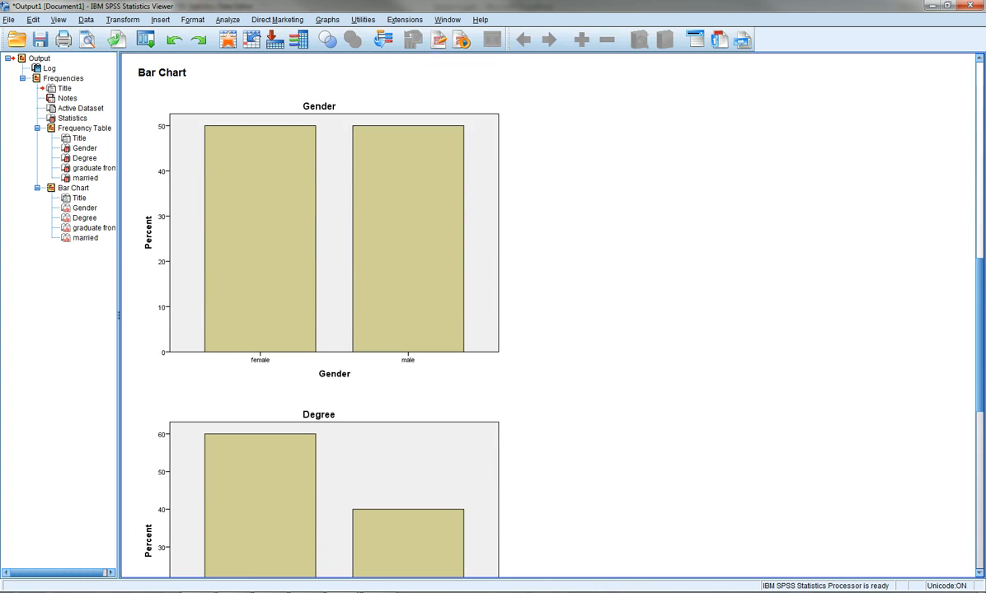
{"action": "scroll", "coordinate": [262, 379], "scroll_direction": "down", "scroll_amount": 16}
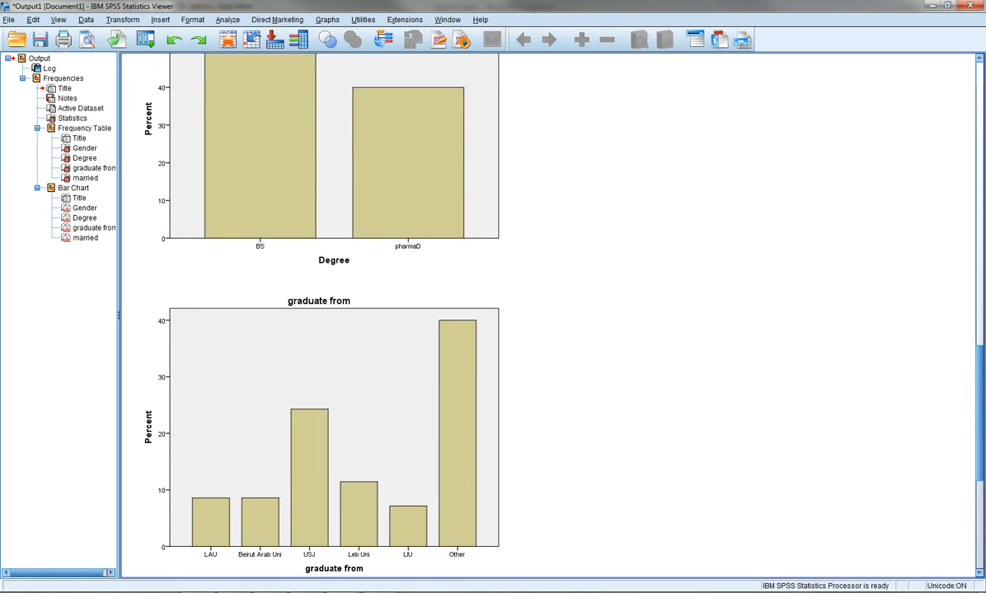
{"action": "scroll", "coordinate": [262, 379], "scroll_direction": "down", "scroll_amount": 4}
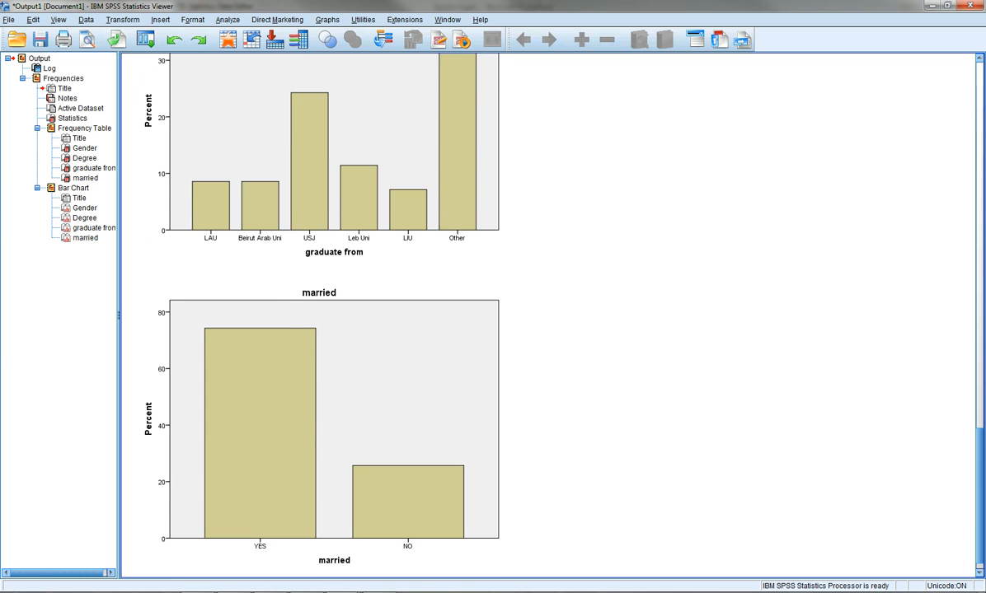
{"action": "scroll", "coordinate": [328, 314], "scroll_direction": "up", "scroll_amount": 6}
{"action": "scroll", "coordinate": [328, 313], "scroll_direction": "up", "scroll_amount": 18}
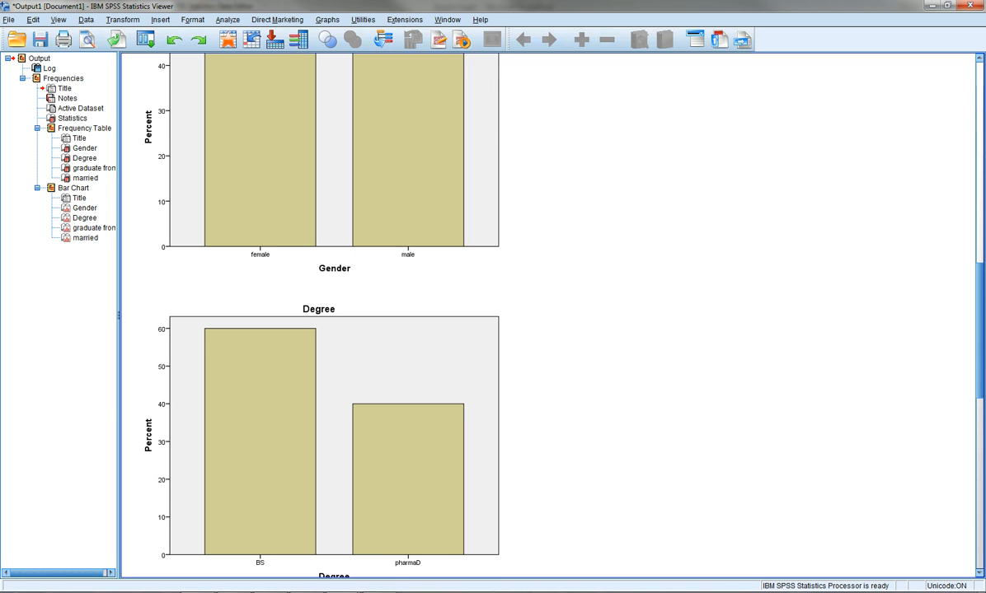
Select the graduate from frequency table in the output to review its categories
{"action": "left_click", "coordinate": [92, 168]}
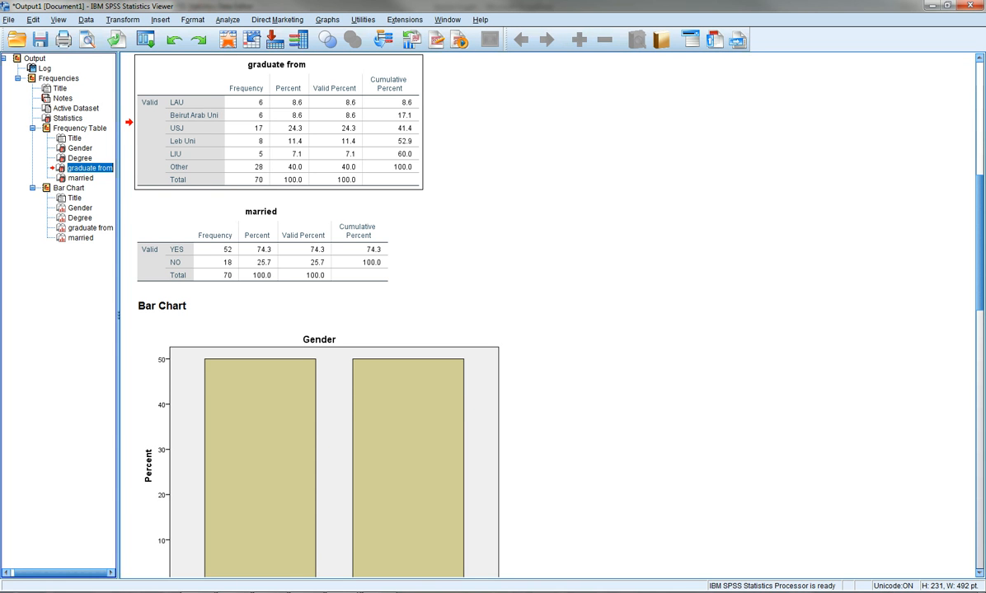
{"action": "scroll", "coordinate": [279, 174], "scroll_direction": "up", "scroll_amount": 1}
{"action": "left_click", "coordinate": [279, 175]}
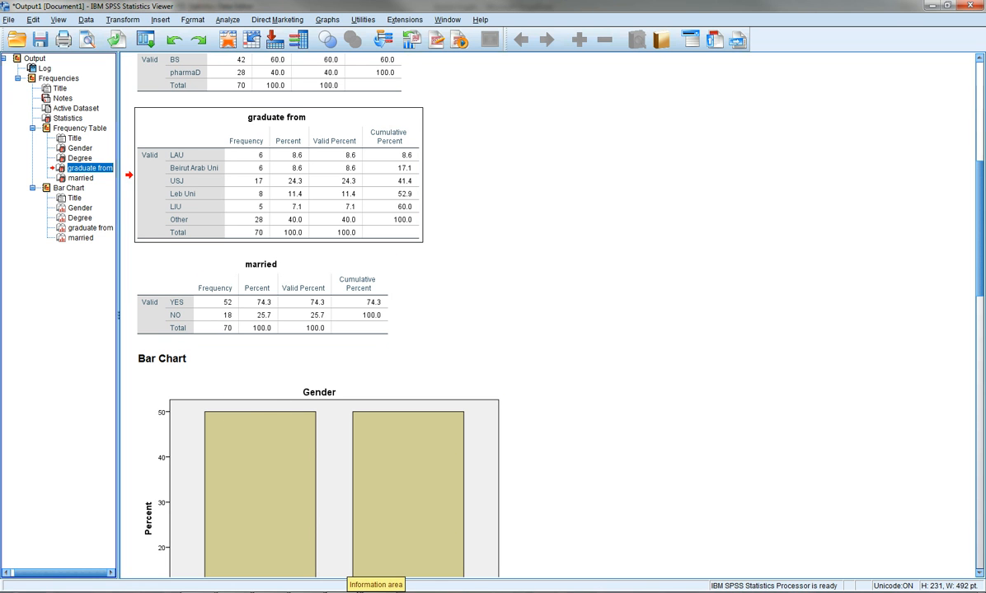
Return to the data set and begin a conditional case selection with the expression graduateOF_nb ~=
{"action": "mouse_move", "coordinate": [321, 592]}
{"action": "left_click", "coordinate": [380, 501]}
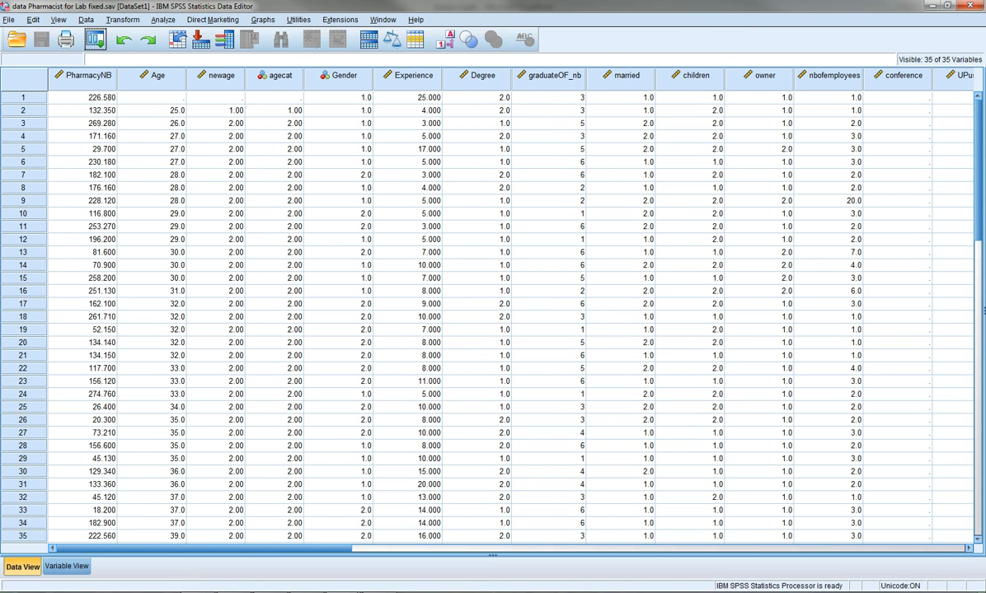
{"action": "left_click", "coordinate": [86, 19]}
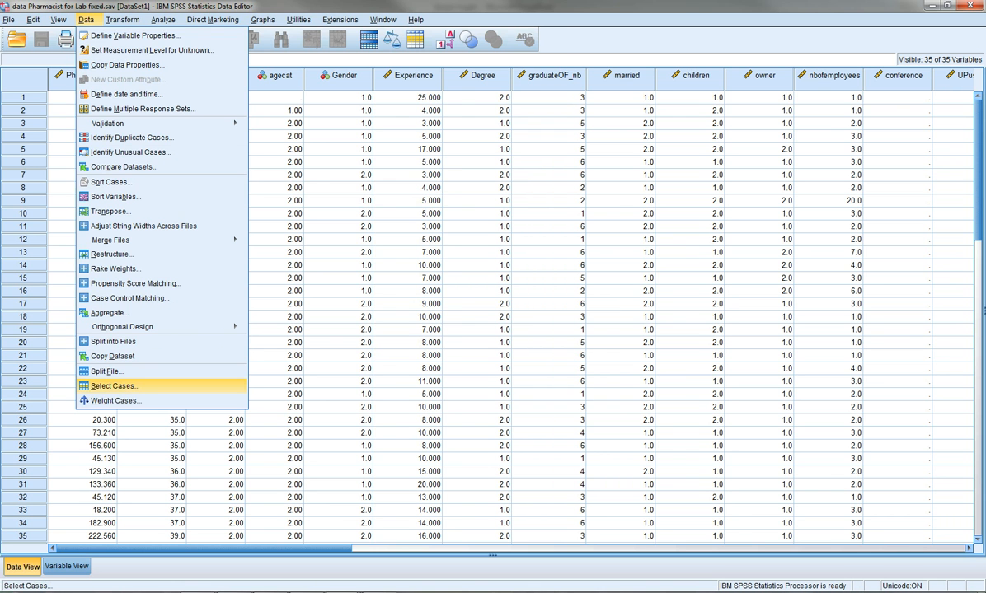
{"action": "left_click", "coordinate": [115, 385]}
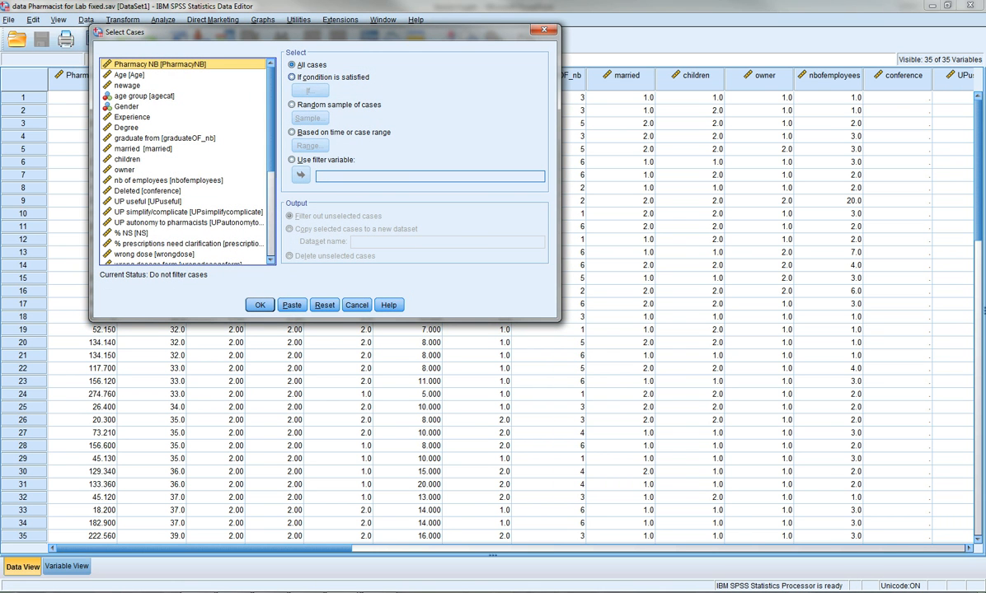
{"action": "left_click", "coordinate": [291, 77]}
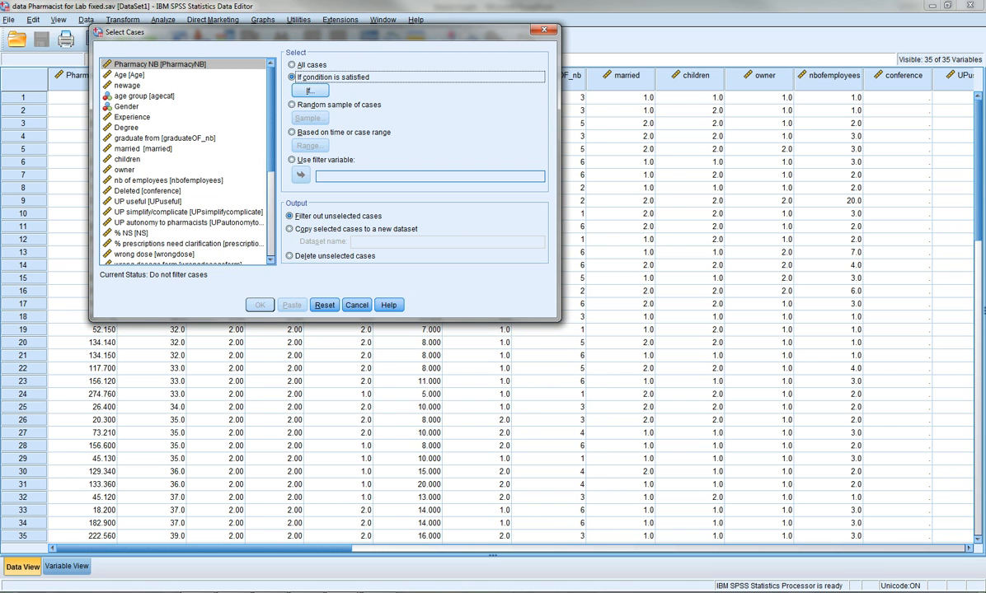
{"action": "left_click", "coordinate": [309, 91]}
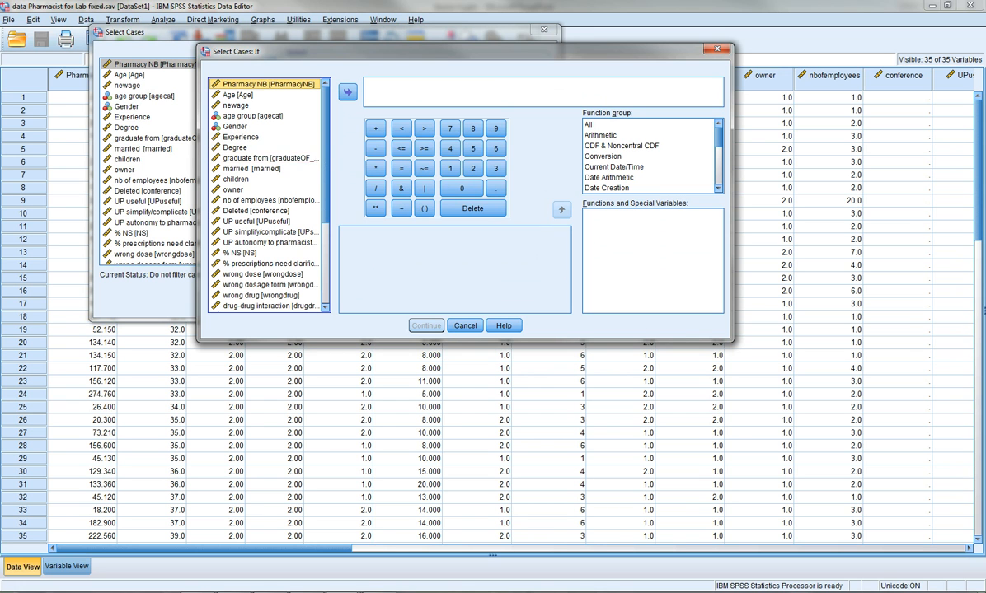
{"action": "left_click", "coordinate": [267, 158]}
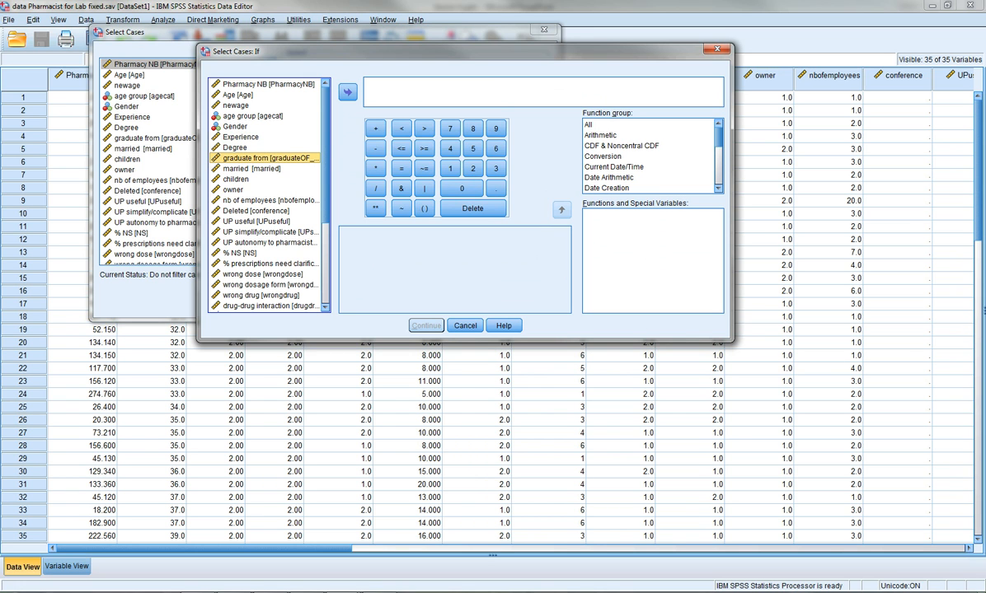
{"action": "left_click", "coordinate": [347, 92]}
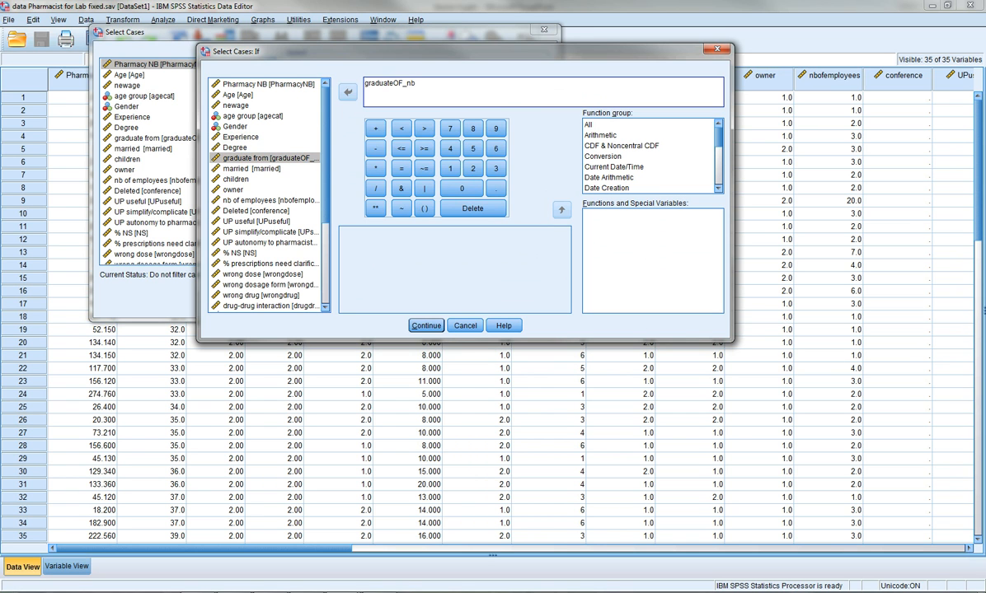
{"action": "type", "text": "~="}
Look up the value labels of the graduate from variable, and return to the end of the condition expression
{"action": "right_click", "coordinate": [221, 162]}
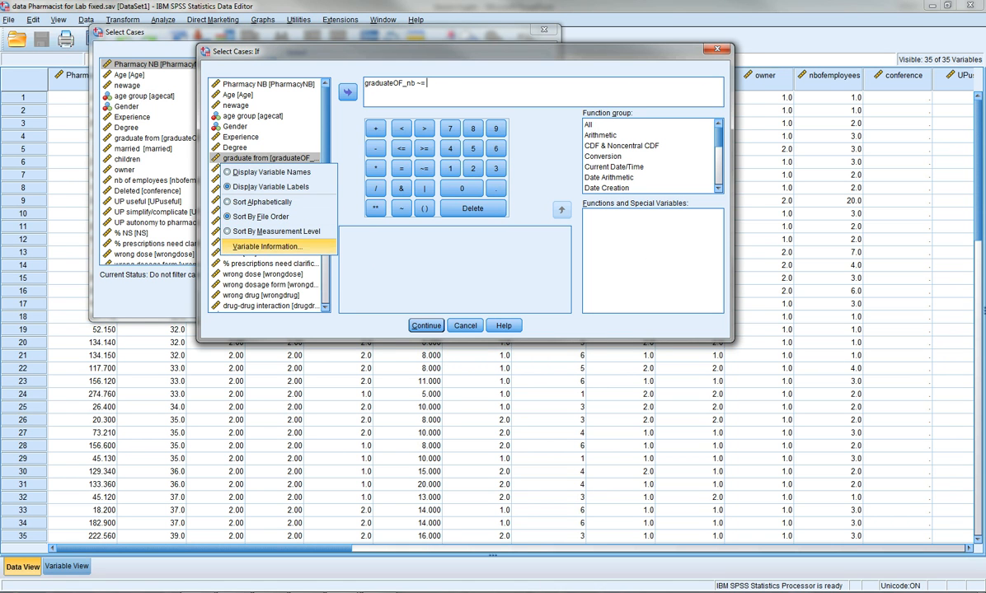
{"action": "left_click", "coordinate": [267, 247]}
{"action": "left_click", "coordinate": [588, 227]}
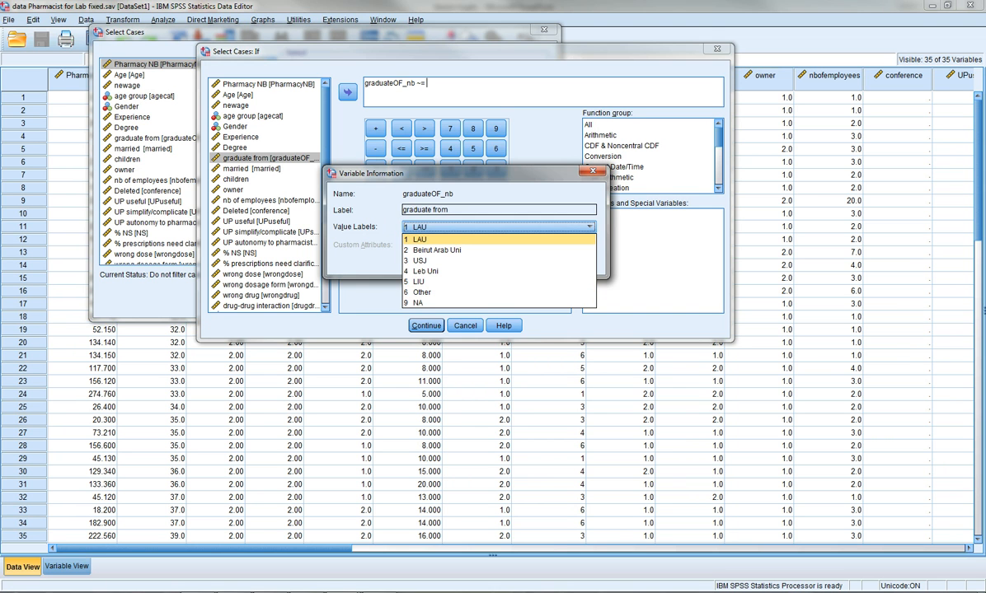
{"action": "left_click", "coordinate": [592, 171]}
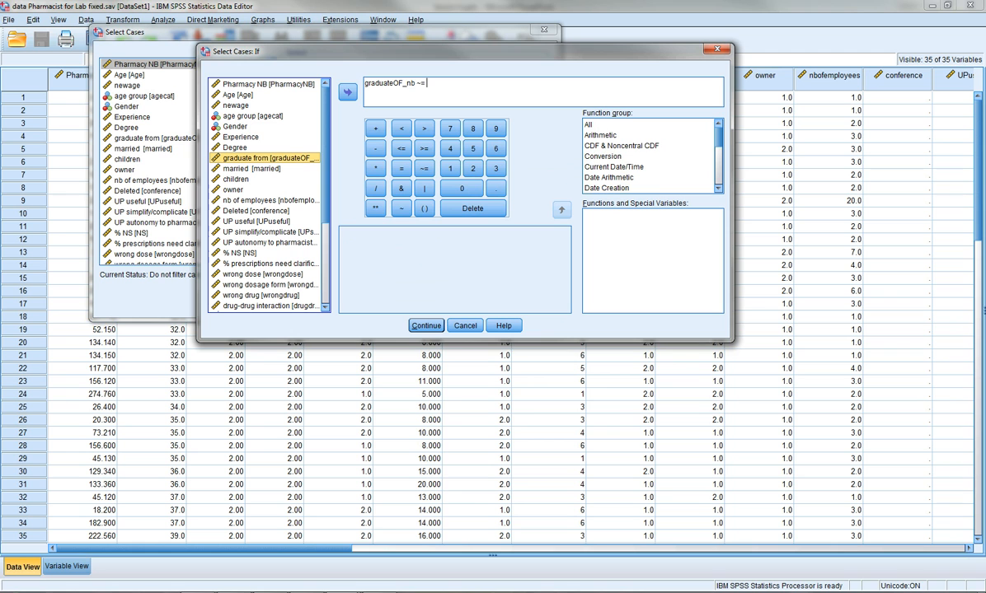
{"action": "double_click", "coordinate": [427, 84]}
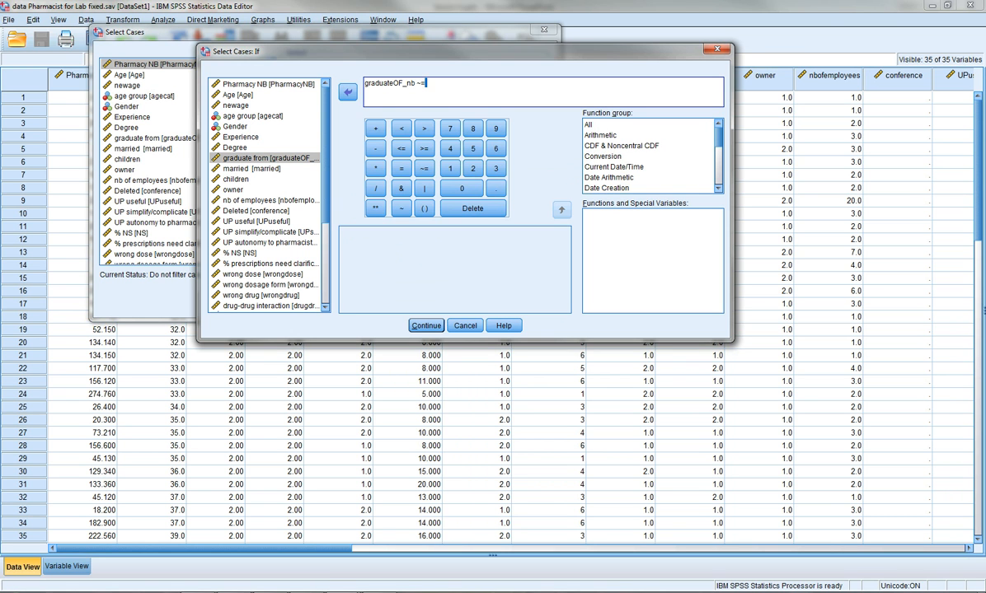
Complete the case selection condition as graduateOF_nb ~=6, apply it as a filter and return to the data set
{"action": "type", "text": "6"}
{"action": "left_click", "coordinate": [426, 325]}
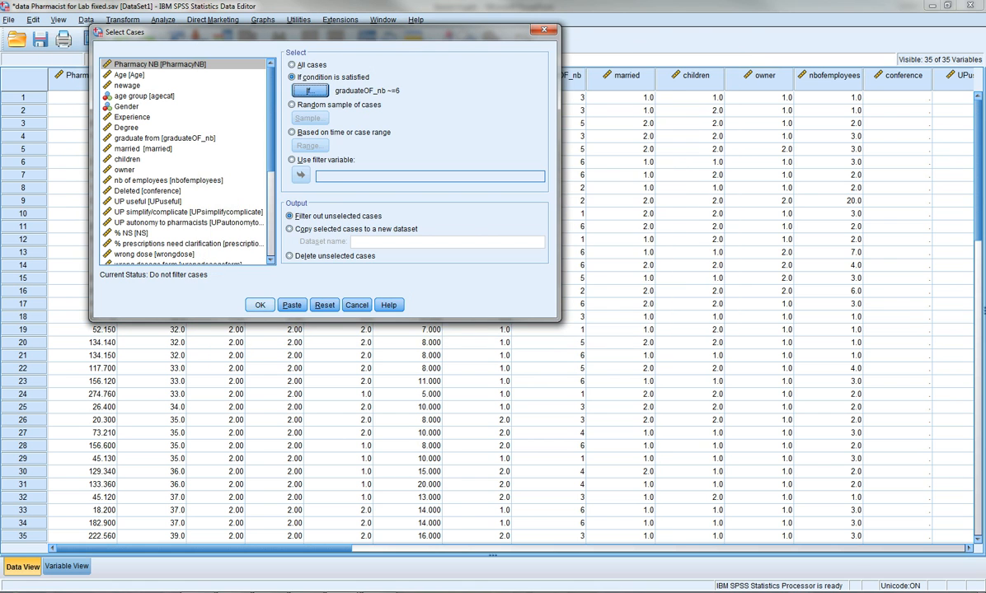
{"action": "left_click", "coordinate": [260, 305]}
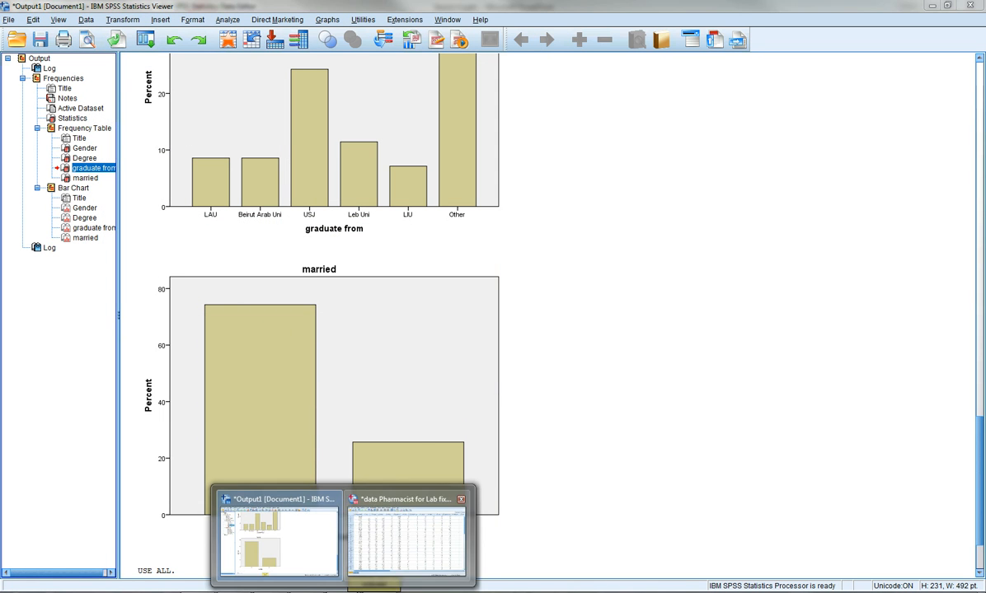
{"action": "left_click", "coordinate": [410, 532]}
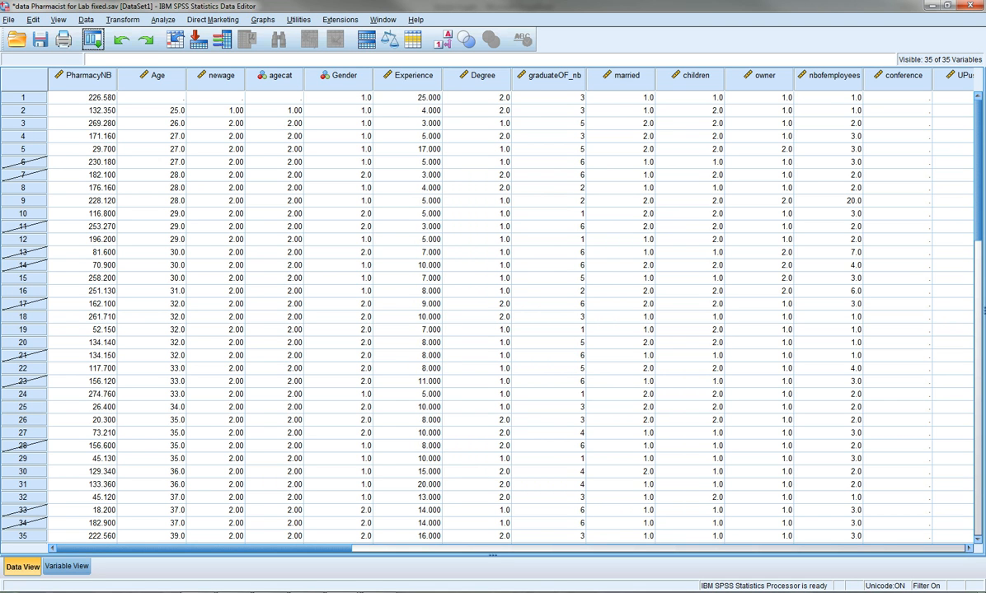
Reset the Frequencies analysis and set graduate from as its only variable
{"action": "left_click", "coordinate": [163, 19]}
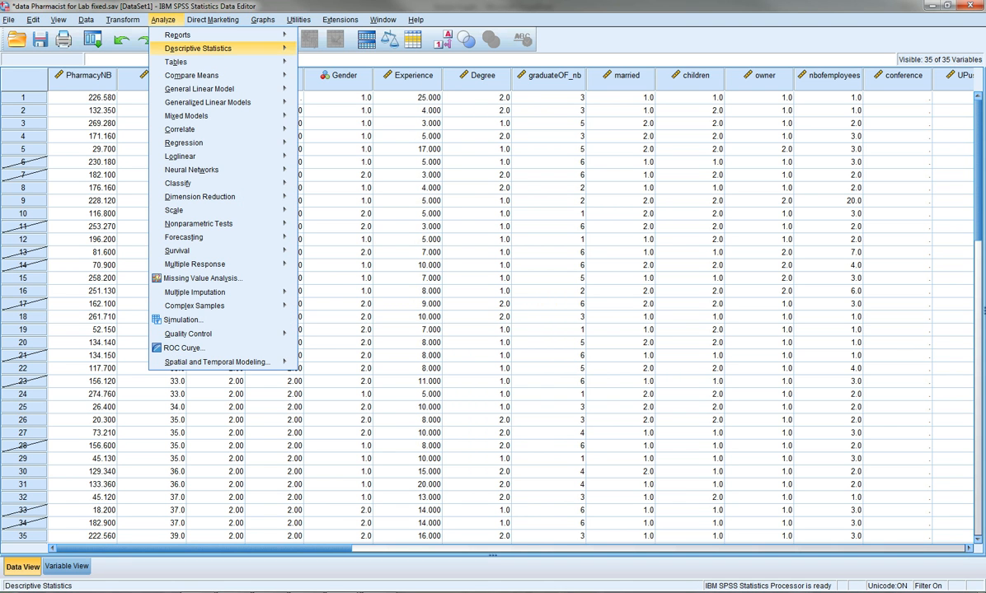
{"action": "mouse_move", "coordinate": [198, 49]}
{"action": "left_click", "coordinate": [329, 50]}
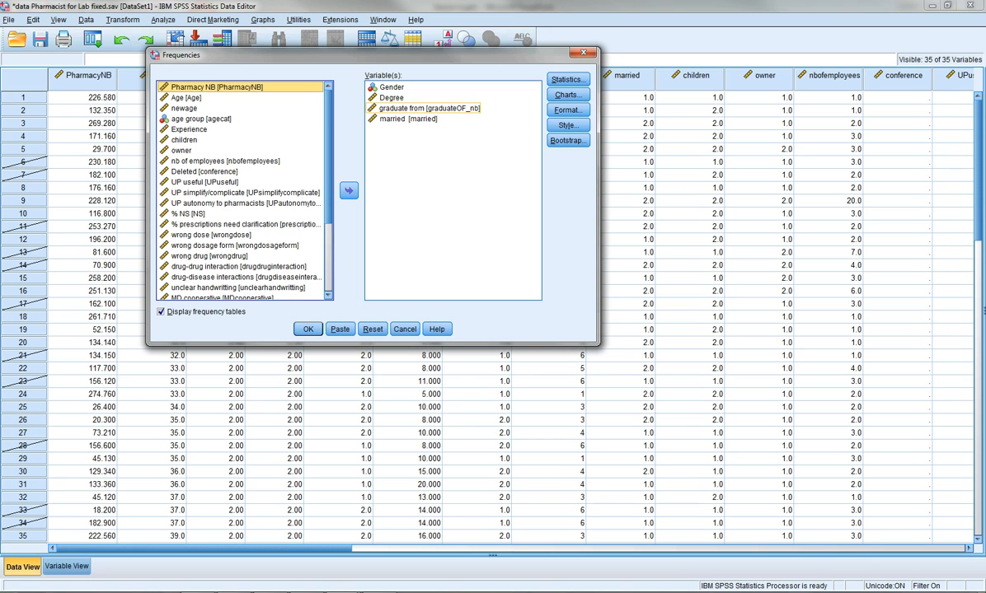
{"action": "left_click", "coordinate": [373, 329]}
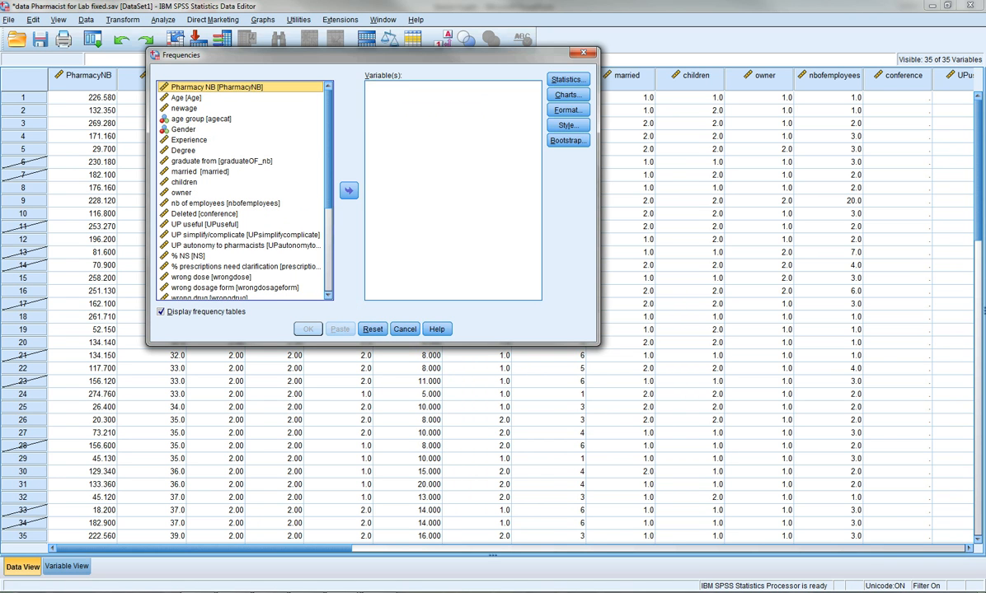
{"action": "left_click", "coordinate": [221, 162]}
{"action": "left_click", "coordinate": [349, 190]}
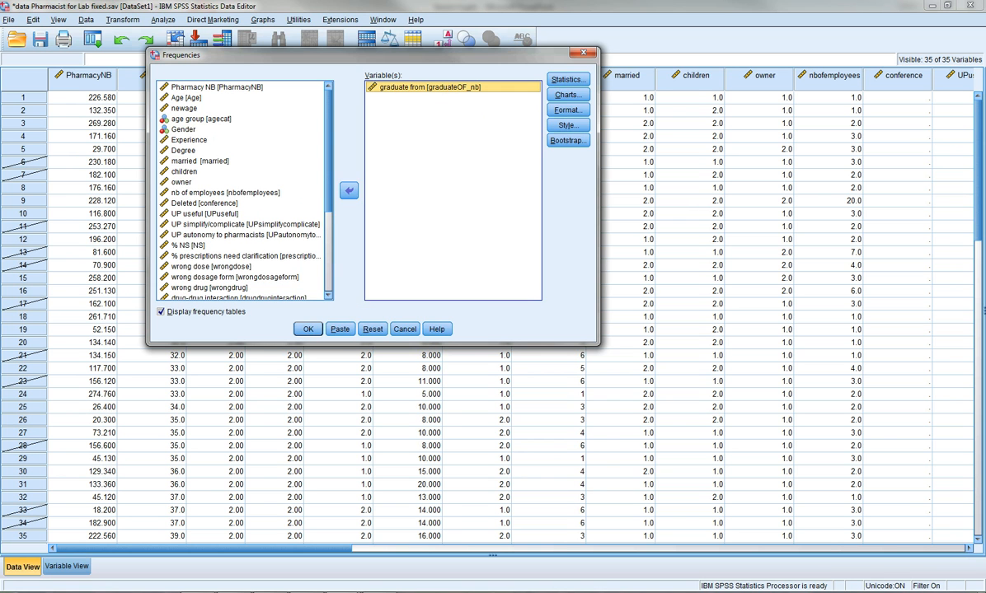
Set the chart type to pie charts showing percentages and run the frequencies for graduate from
{"action": "left_click", "coordinate": [566, 95]}
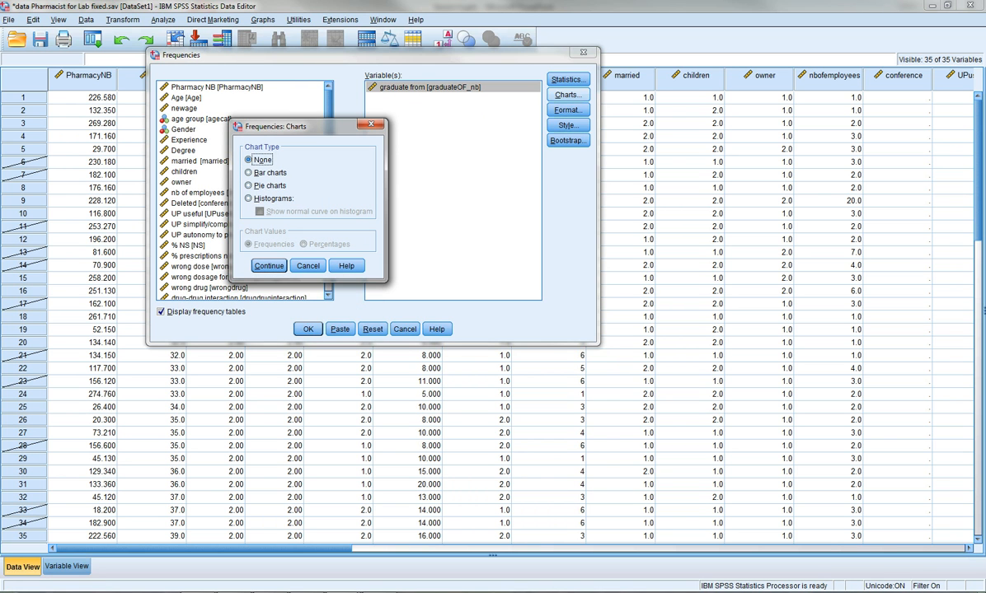
{"action": "key", "text": "Down"}
{"action": "key", "text": "Down"}
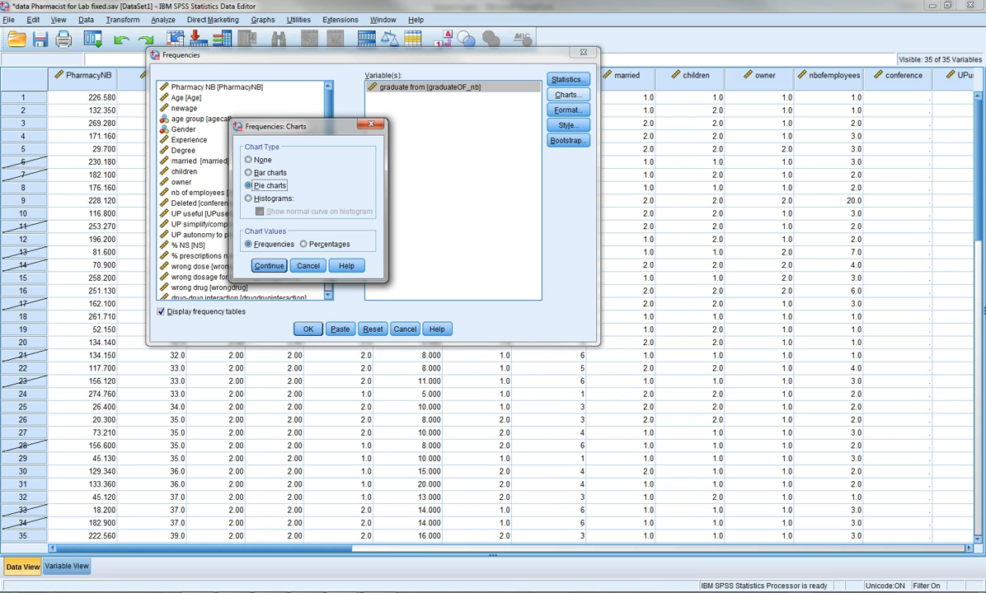
{"action": "left_click", "coordinate": [304, 244]}
{"action": "key", "text": "Return"}
{"action": "key", "text": "Return"}
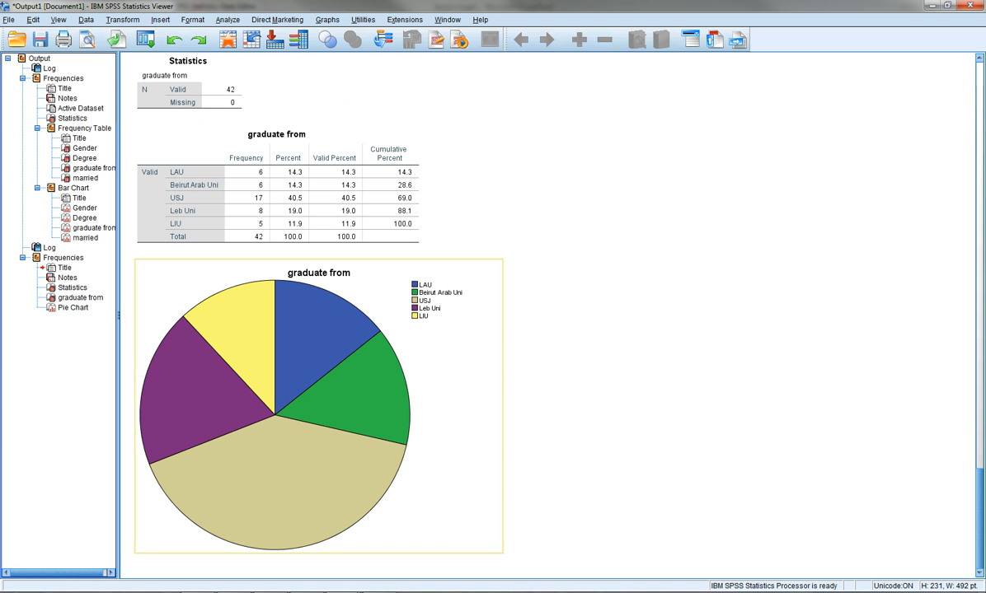
Switch to the PowerPoint learning objectives and highlight the summary statistics, categorical variable, selected group and numerical variable items
{"action": "key", "text": "alt+Tab"}
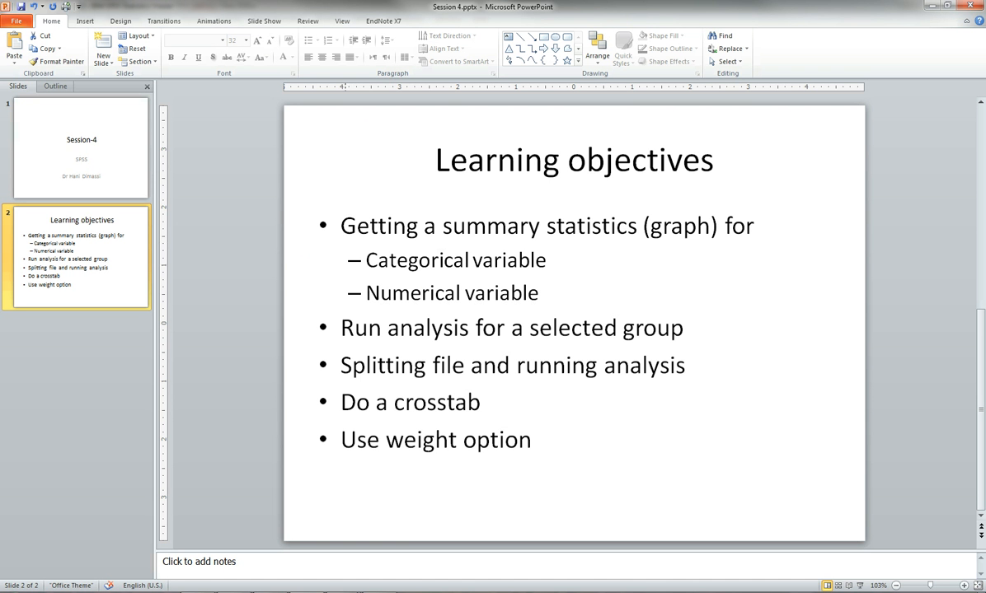
{"action": "left_click_drag", "start_coordinate": [341, 225], "coordinate": [710, 226]}
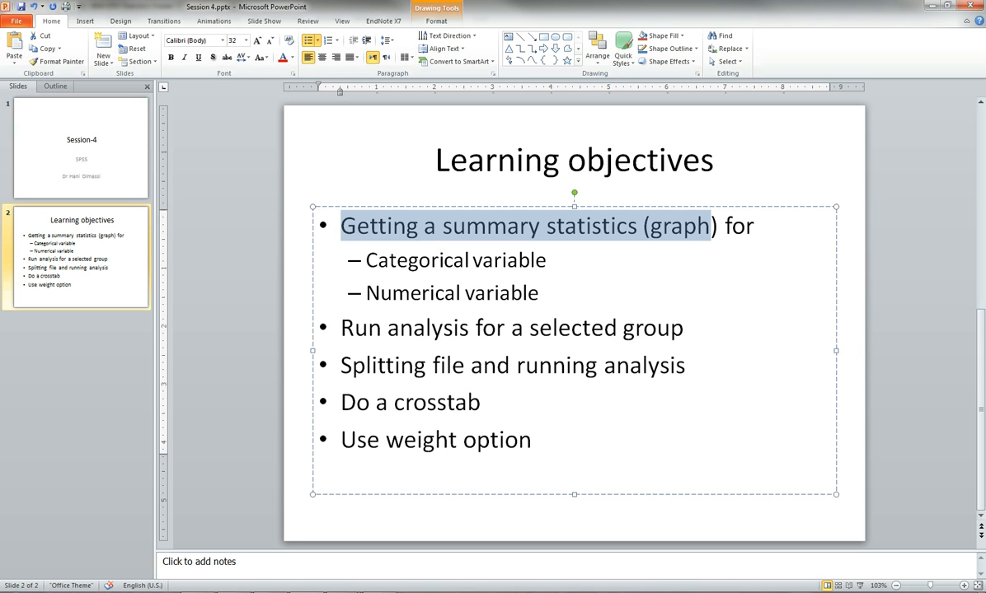
{"action": "left_click_drag", "start_coordinate": [365, 260], "coordinate": [551, 260]}
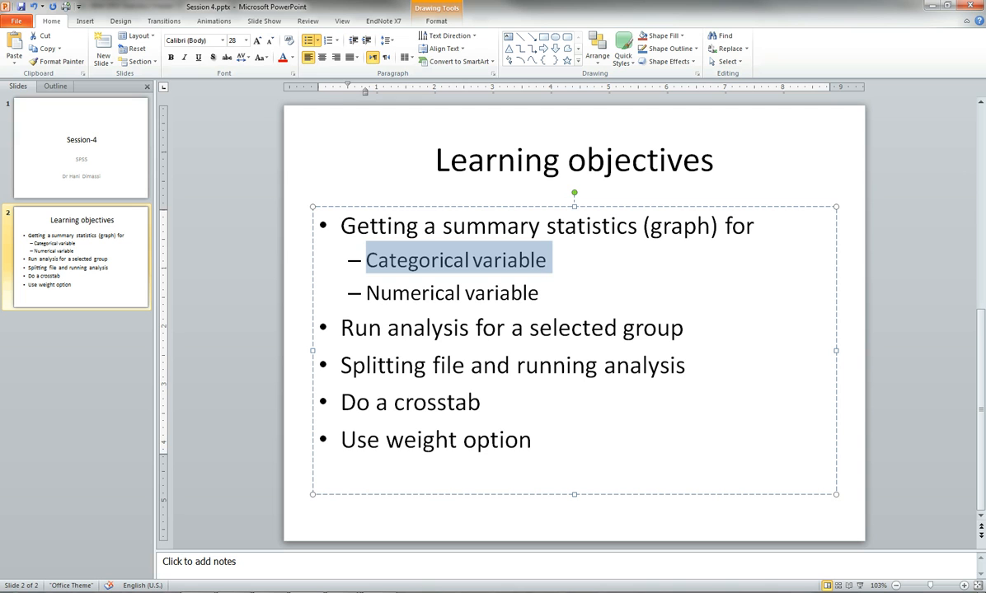
{"action": "left_click_drag", "start_coordinate": [341, 328], "coordinate": [685, 328]}
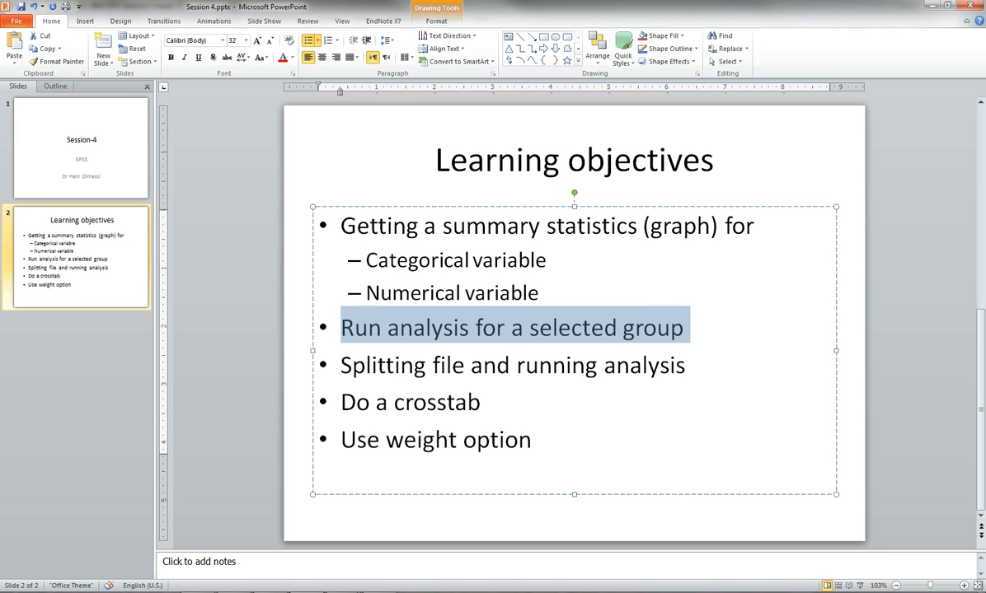
{"action": "left_click_drag", "start_coordinate": [367, 294], "coordinate": [541, 293]}
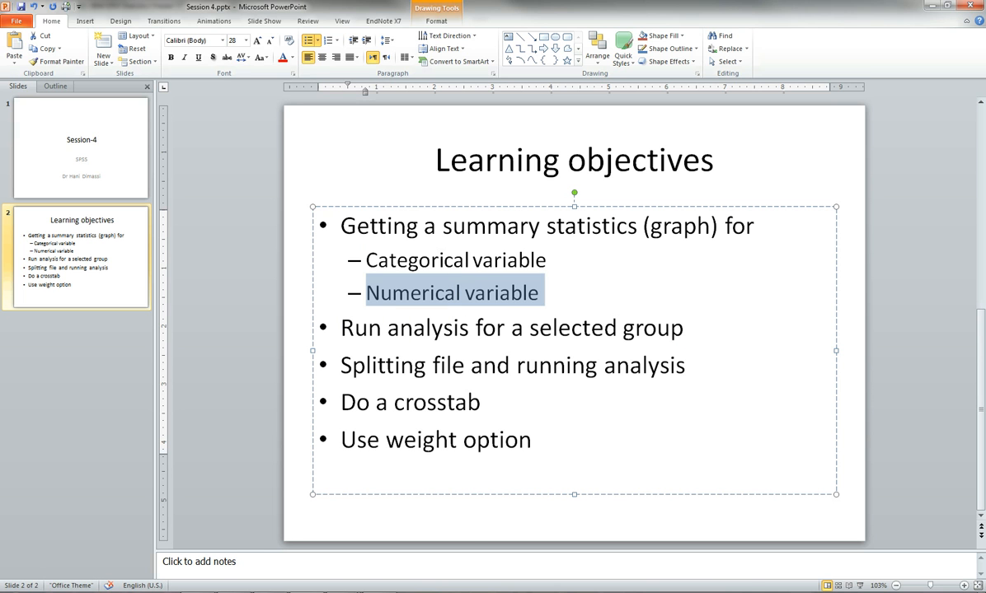
Return to the SPSS data set and switch the case selection back to all cases
{"action": "left_click", "coordinate": [423, 535]}
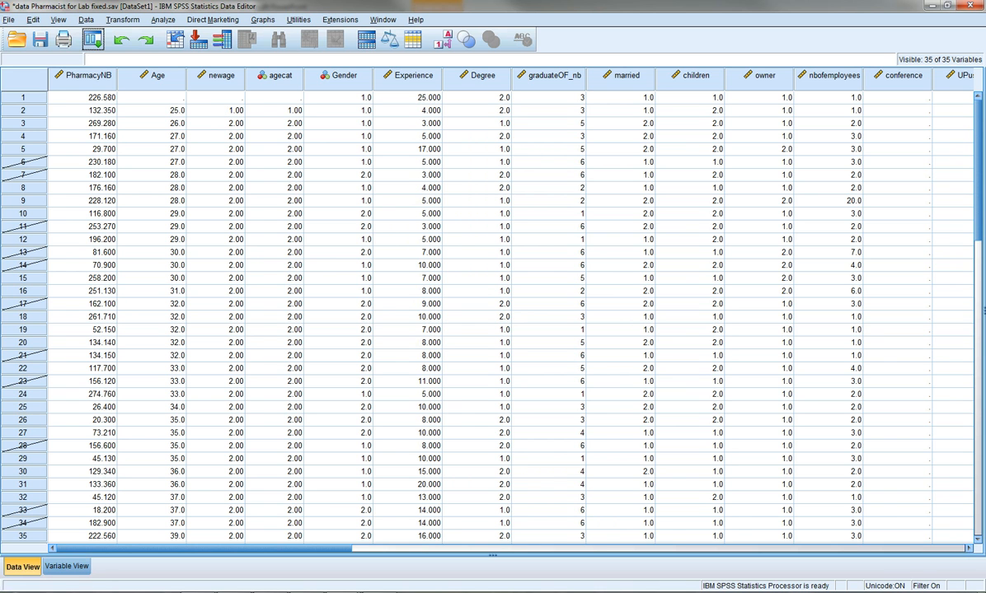
{"action": "left_click", "coordinate": [85, 19]}
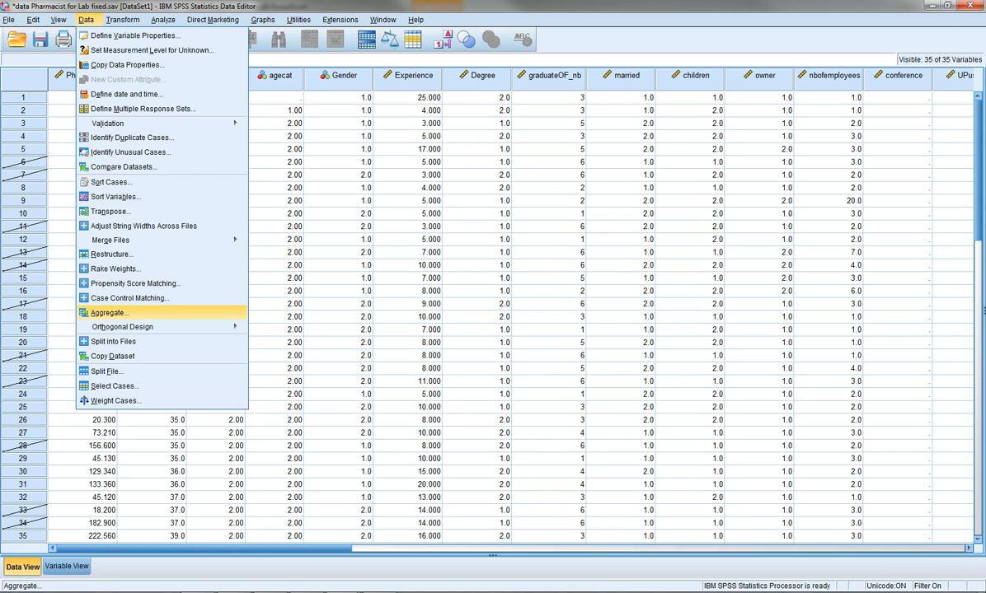
{"action": "left_click", "coordinate": [114, 386]}
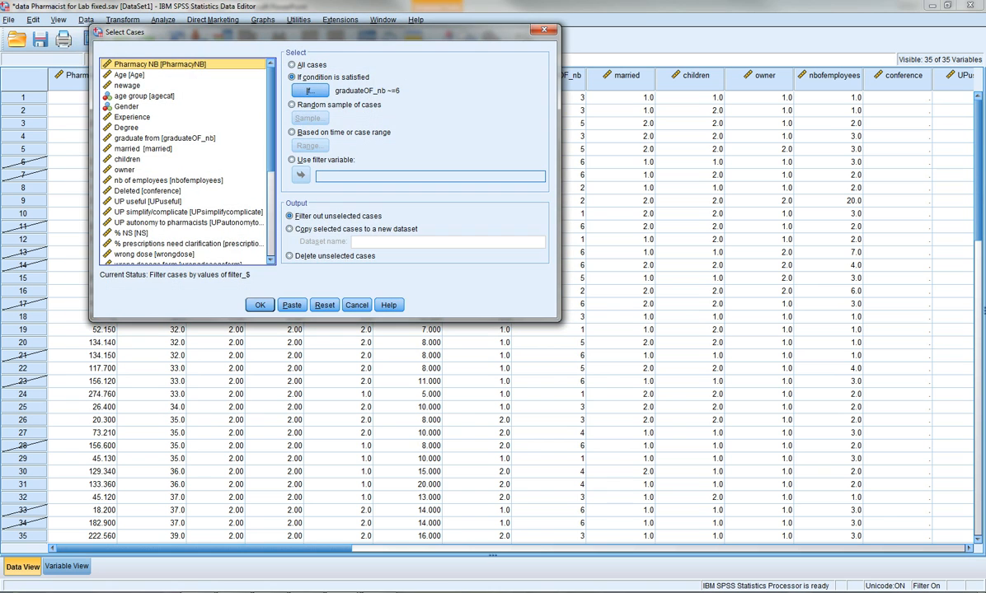
{"action": "left_click", "coordinate": [292, 65]}
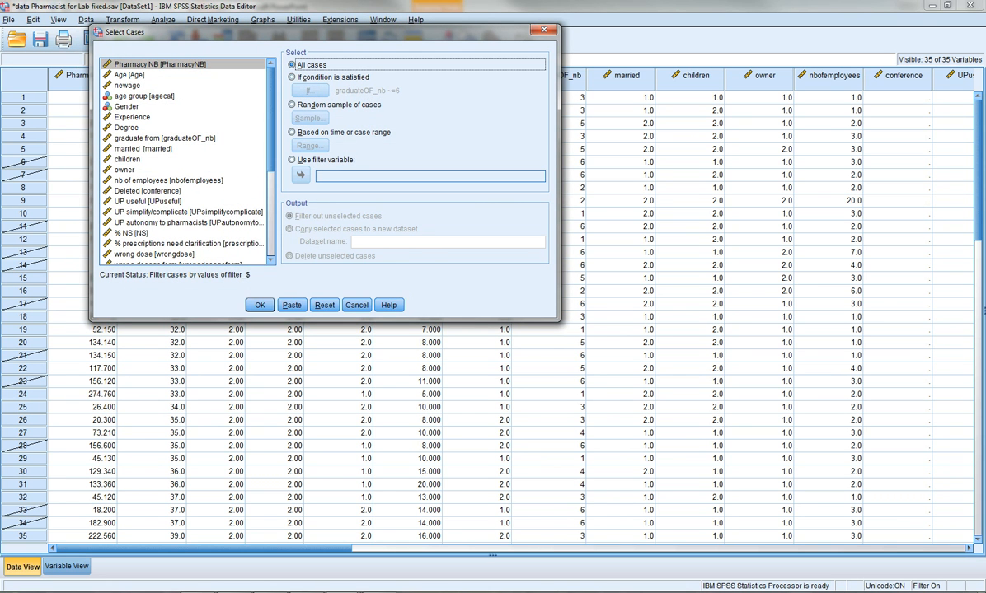
{"action": "left_click", "coordinate": [259, 305]}
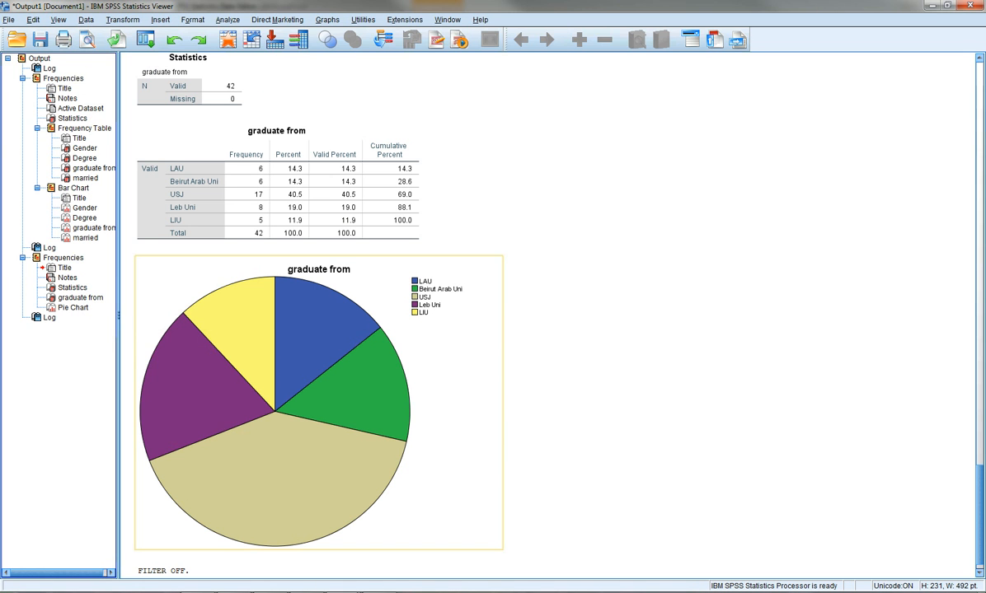
Go back to the data set and check the rows for any cases that are still filtered out
{"action": "left_click", "coordinate": [344, 591]}
{"action": "left_click", "coordinate": [410, 540]}
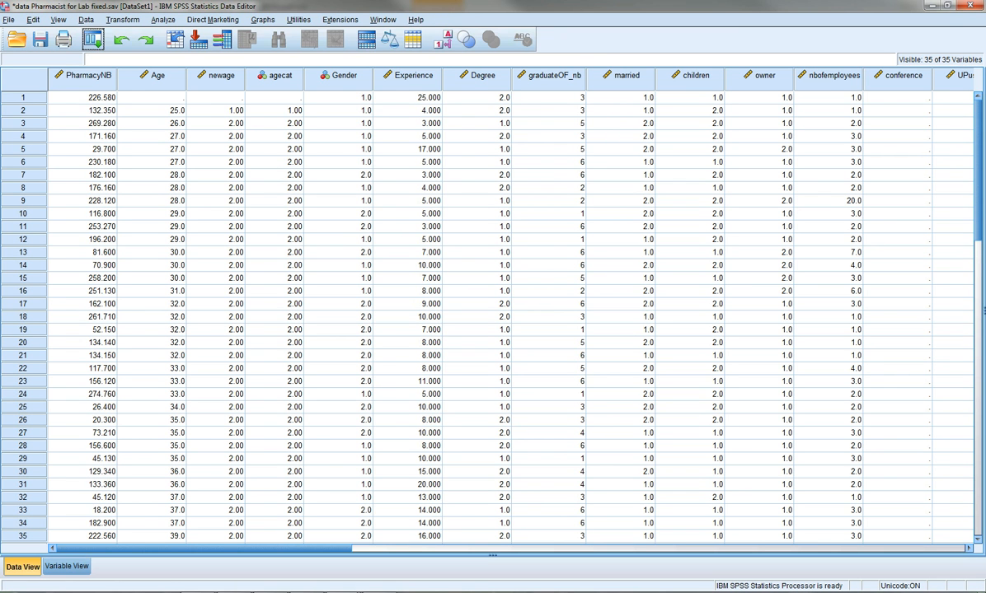
{"action": "scroll", "coordinate": [494, 317], "scroll_direction": "down", "scroll_amount": 9}
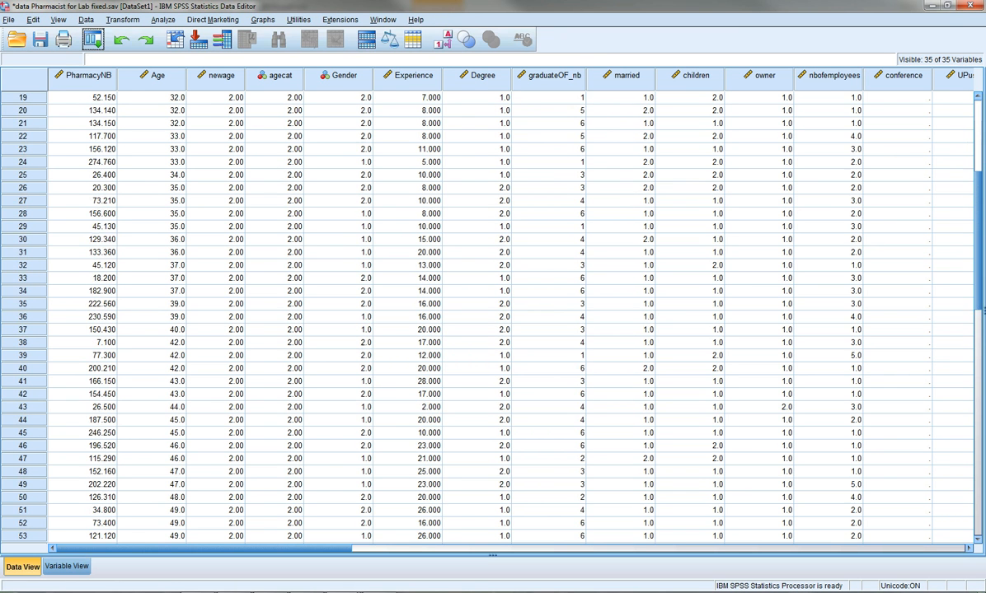
{"action": "scroll", "coordinate": [494, 317], "scroll_direction": "up", "scroll_amount": 5}
{"action": "scroll", "coordinate": [495, 318], "scroll_direction": "up", "scroll_amount": 3}
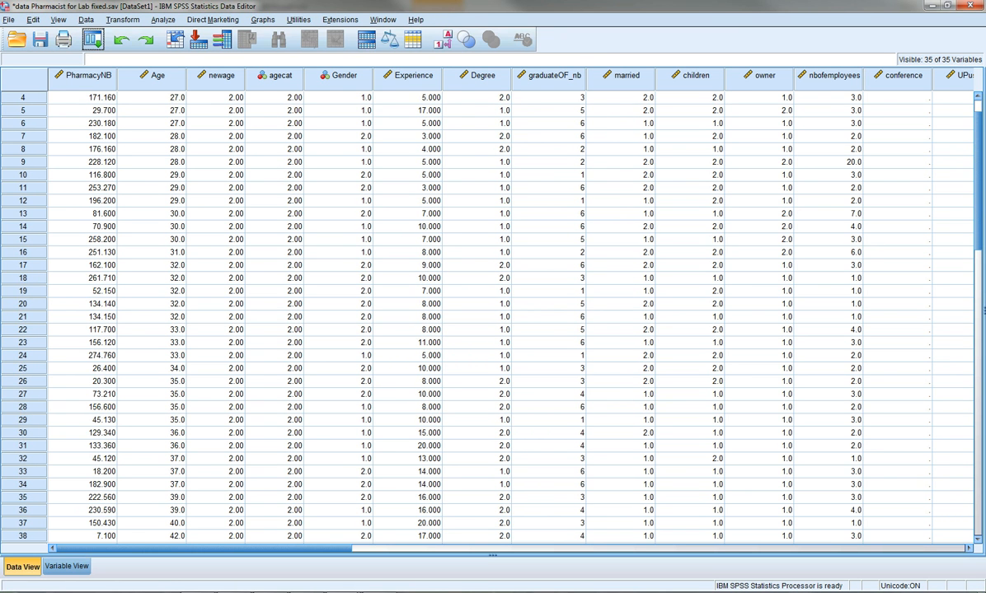
Reset the Frequencies analysis and add the numerical variables Age and % NS
{"action": "left_click", "coordinate": [163, 20]}
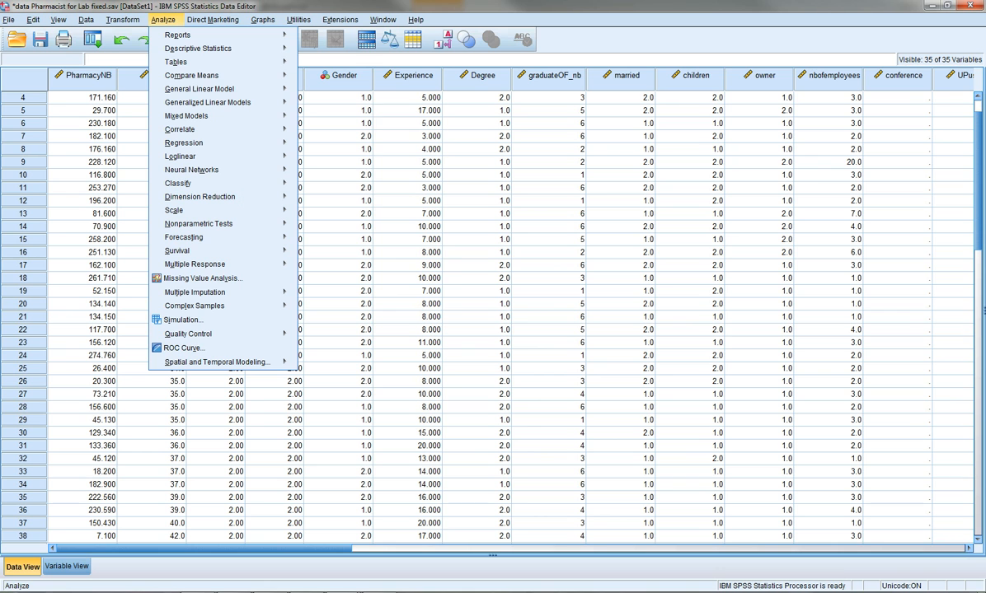
{"action": "mouse_move", "coordinate": [197, 48]}
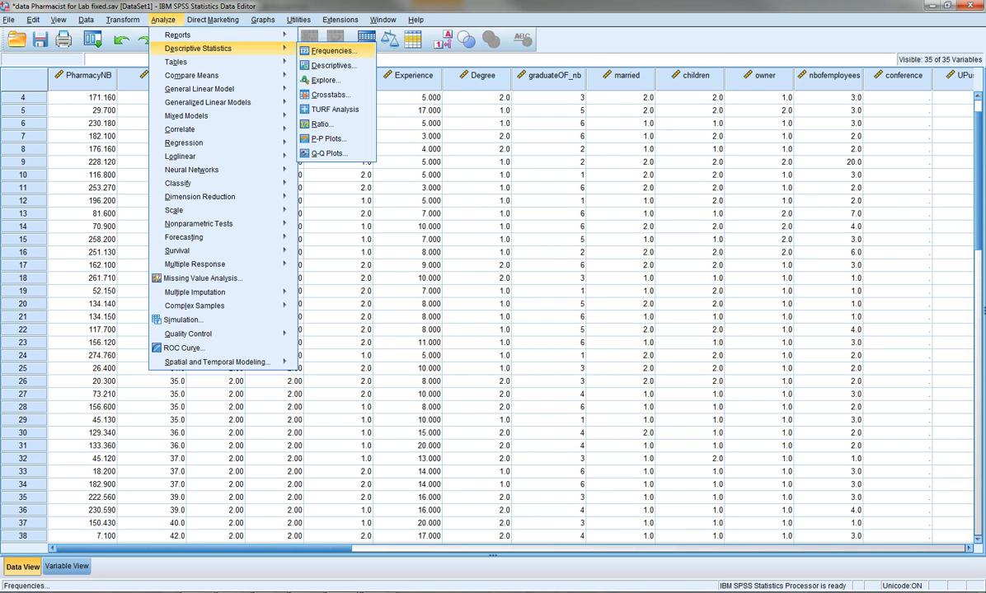
{"action": "left_click", "coordinate": [332, 50]}
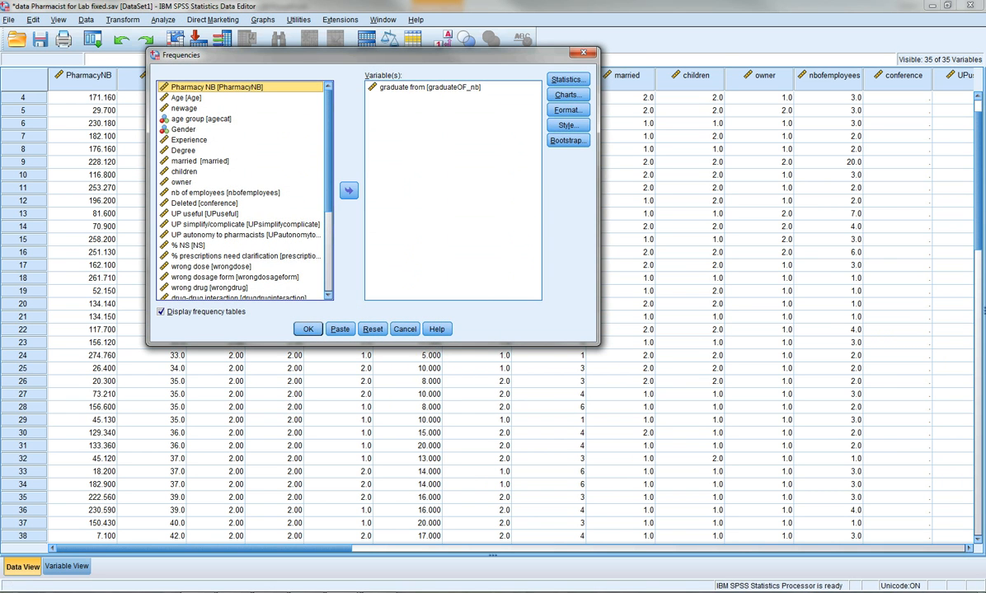
{"action": "left_click", "coordinate": [373, 329]}
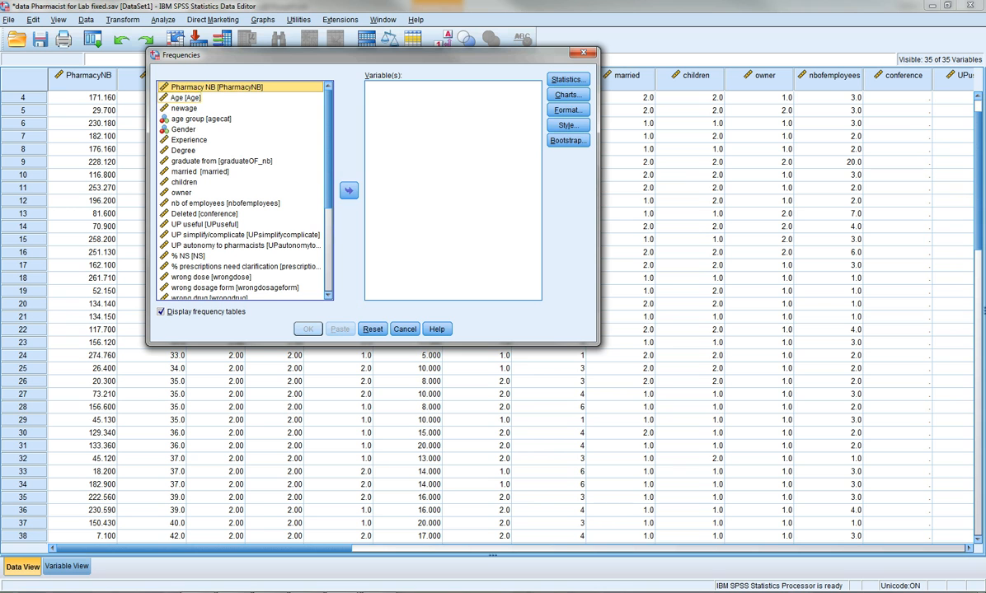
{"action": "left_click", "coordinate": [186, 97]}
{"action": "left_click", "coordinate": [348, 190]}
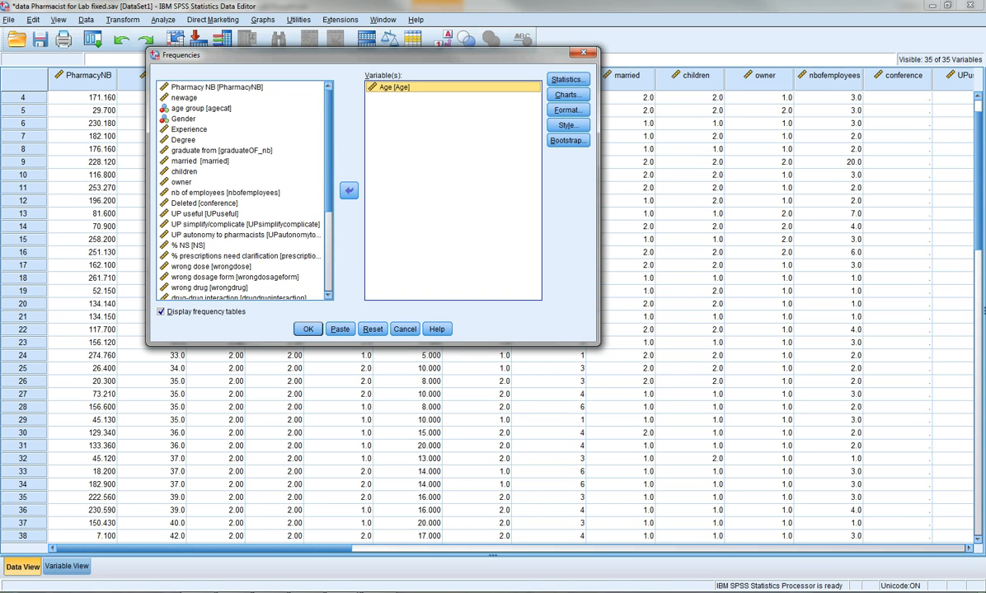
{"action": "left_click", "coordinate": [187, 246]}
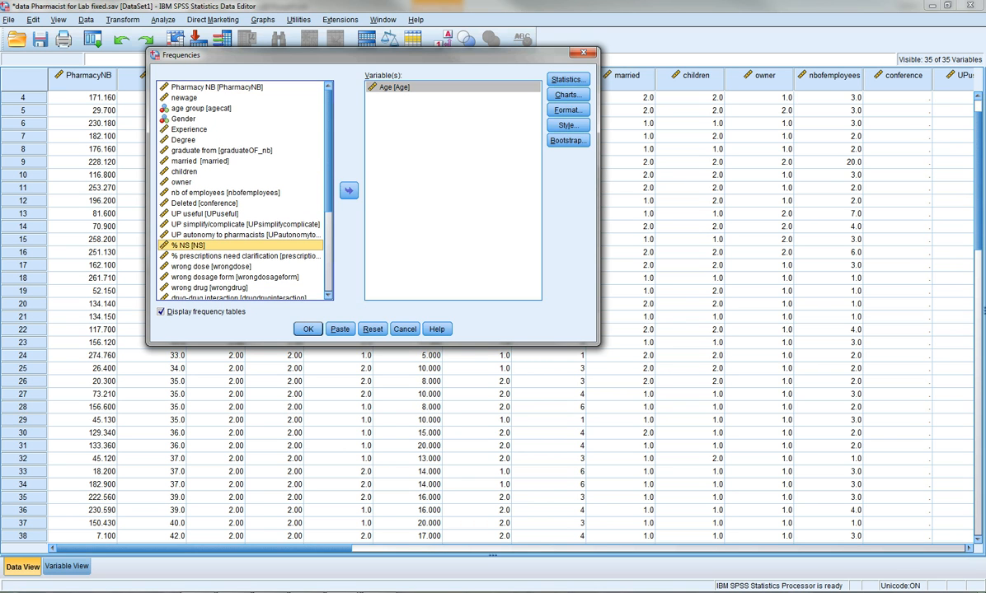
{"action": "left_click", "coordinate": [349, 190]}
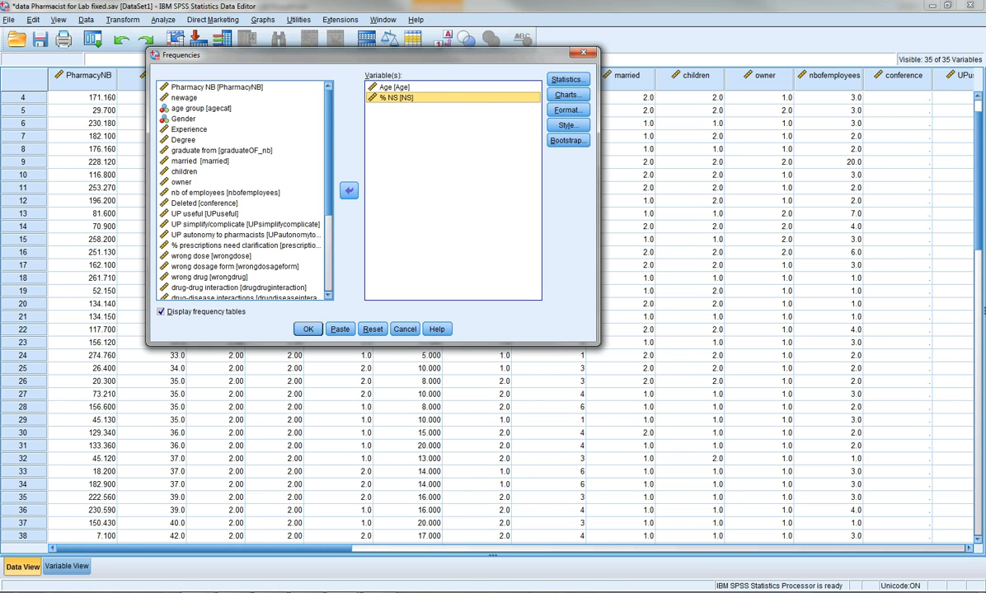
Request mean, median, mode, minimum, maximum, standard deviation and quartiles as statistics for the two variables
{"action": "left_click", "coordinate": [567, 80]}
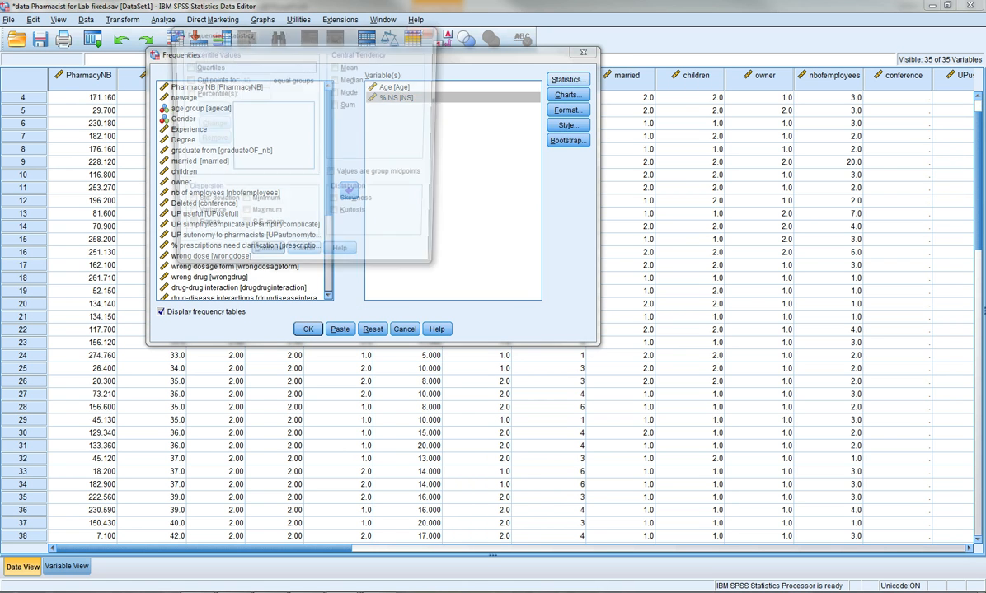
{"action": "left_click", "coordinate": [335, 66]}
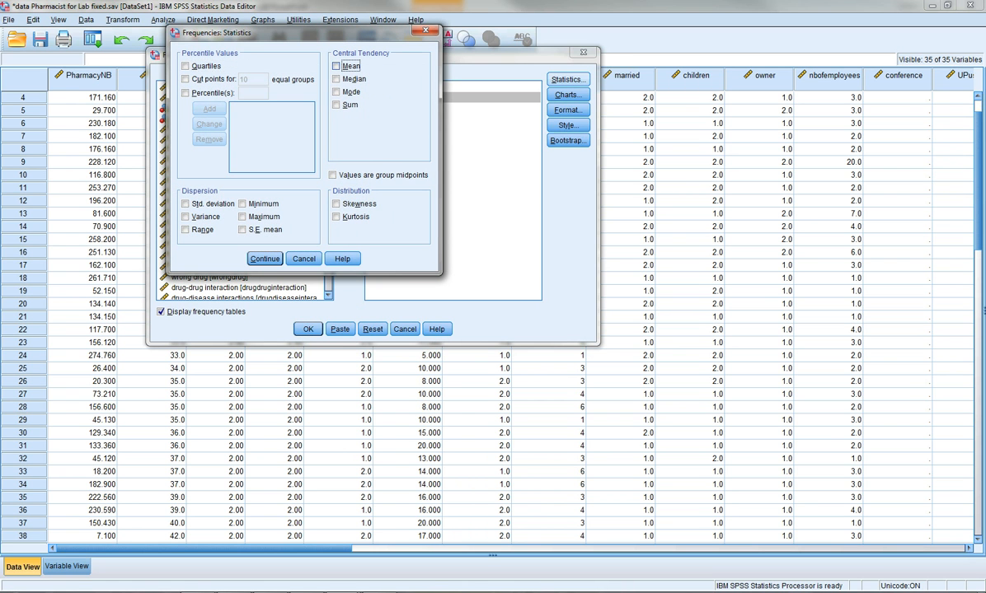
{"action": "left_click", "coordinate": [336, 79]}
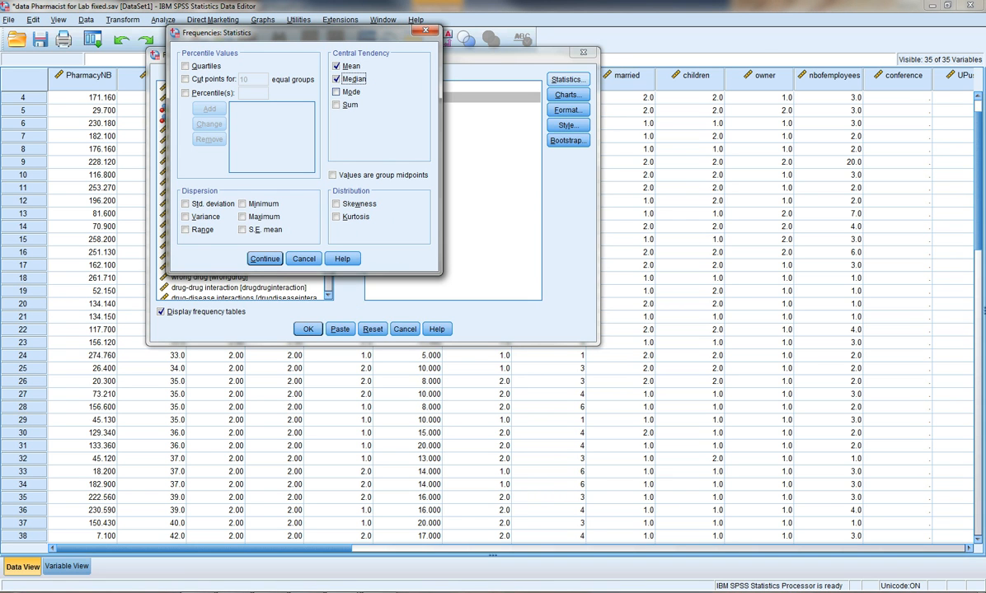
{"action": "left_click", "coordinate": [336, 92]}
{"action": "left_click", "coordinate": [242, 203]}
{"action": "left_click", "coordinate": [243, 217]}
{"action": "left_click", "coordinate": [185, 203]}
{"action": "left_click", "coordinate": [185, 66]}
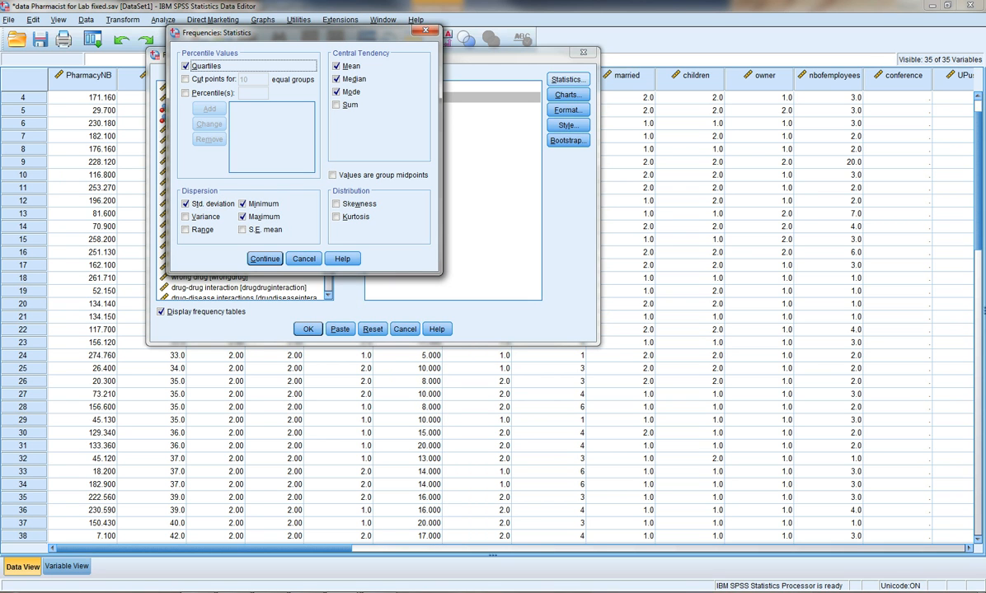
{"action": "left_click", "coordinate": [265, 258]}
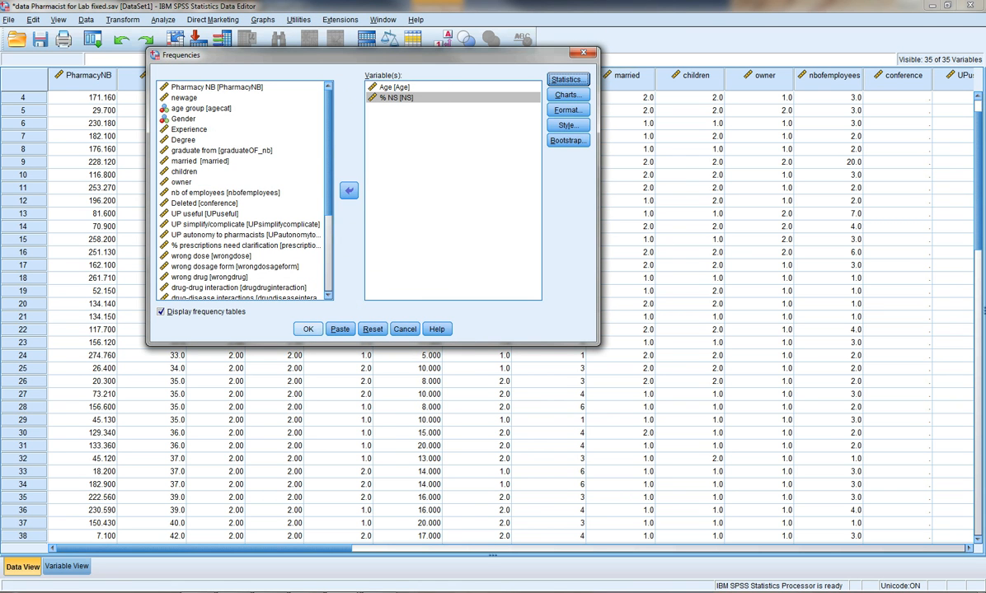
Request histograms with a normal curve as the charts for Age and % NS
{"action": "left_click", "coordinate": [566, 95]}
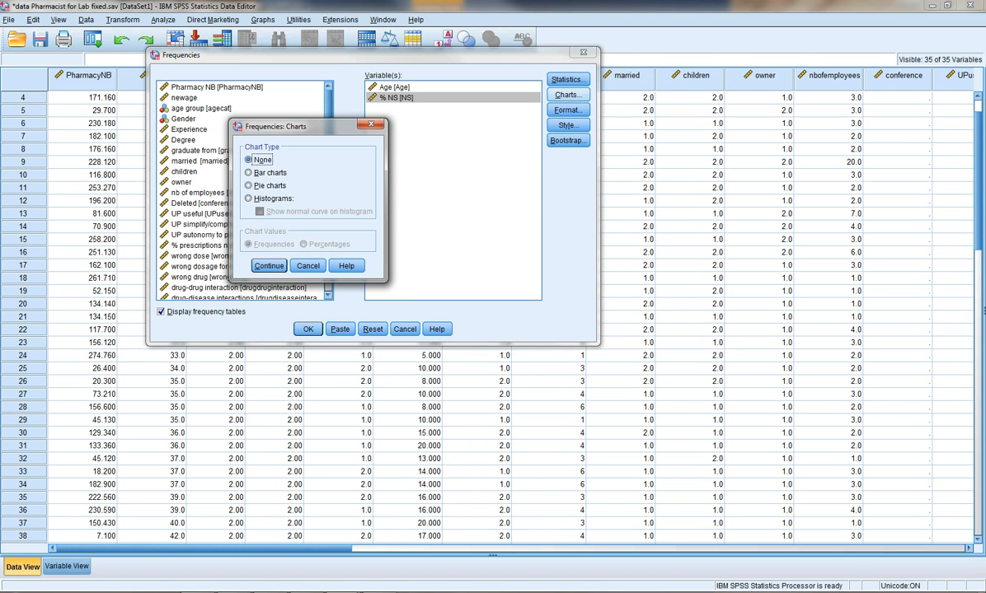
{"action": "left_click", "coordinate": [248, 198]}
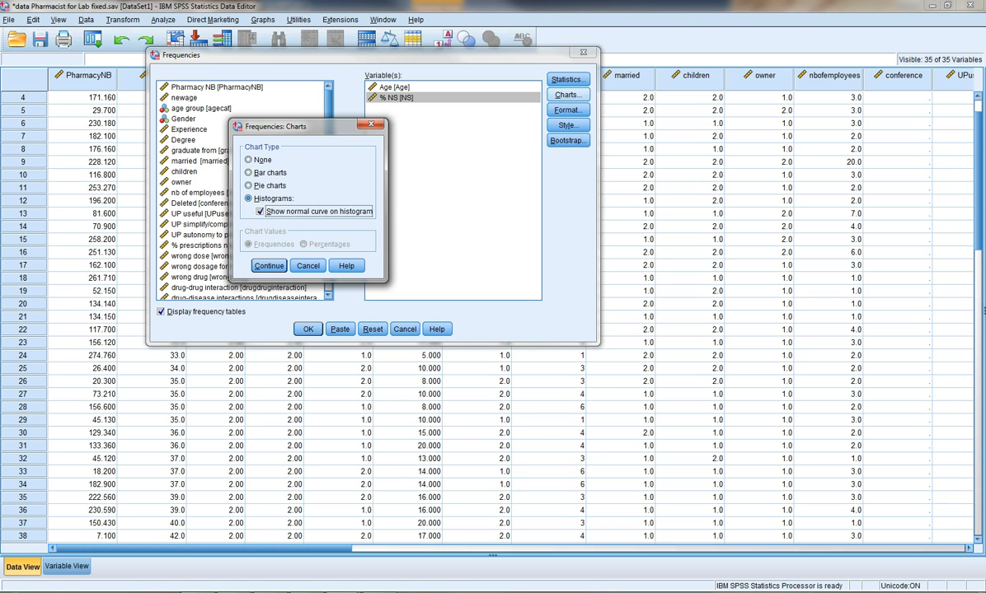
{"action": "key", "text": "Return"}
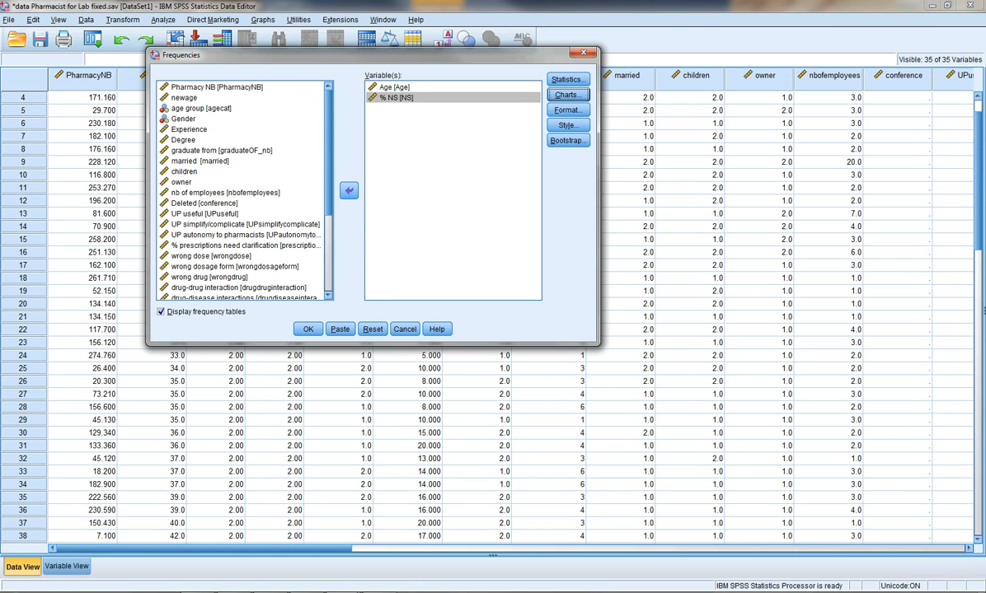
Turn off the frequency tables and run the Frequencies analysis, reviewing the Age and % NS output
{"action": "key", "text": "alt+d"}
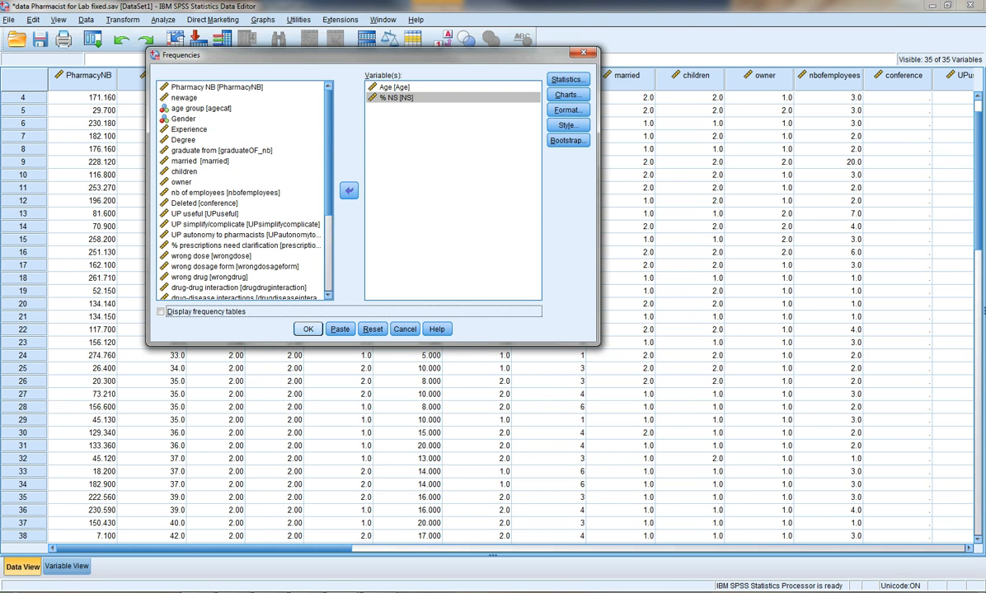
{"action": "left_click", "coordinate": [308, 329]}
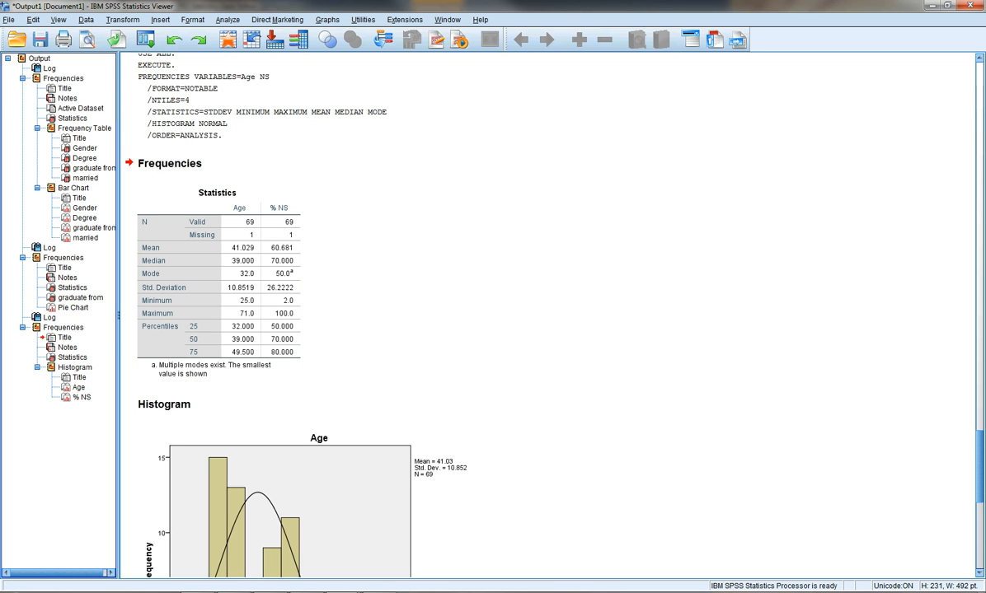
{"action": "scroll", "coordinate": [321, 362], "scroll_direction": "down", "scroll_amount": 5}
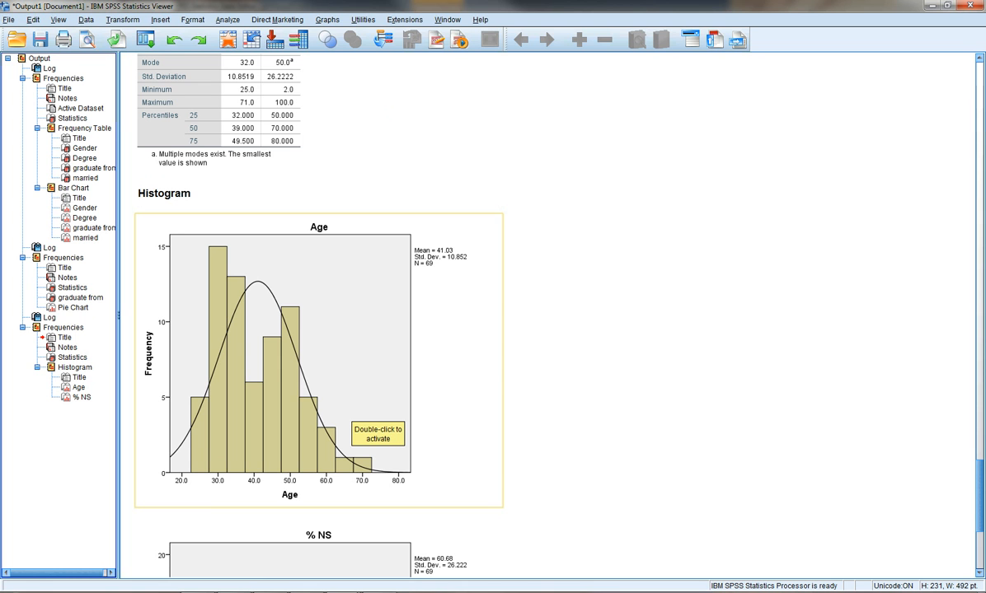
{"action": "scroll", "coordinate": [377, 420], "scroll_direction": "down", "scroll_amount": 6}
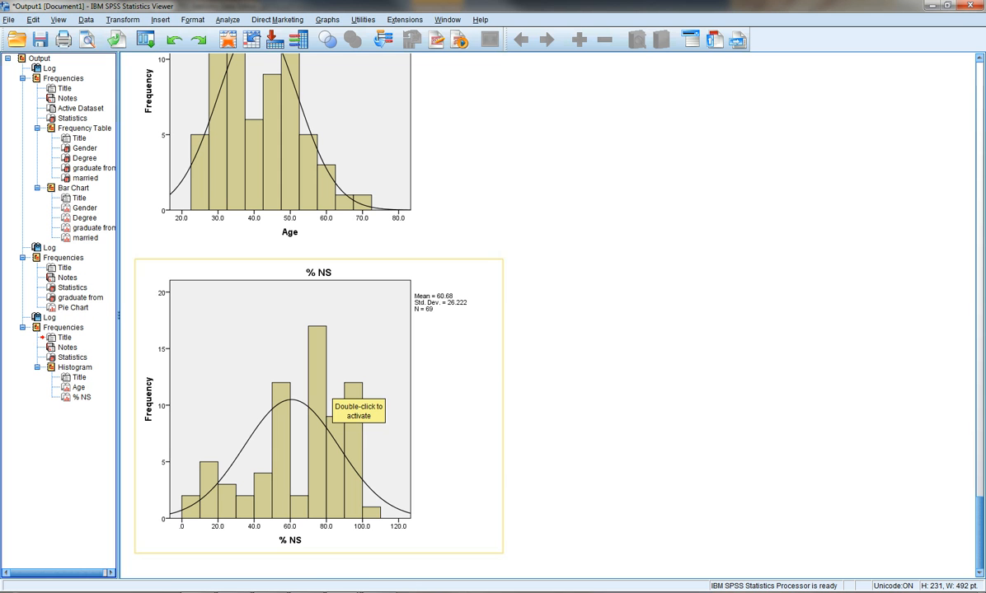
Switch to the PowerPoint learning objectives slide and highlight the objective "Splitting file and running analysis"
{"action": "mouse_move", "coordinate": [314, 590]}
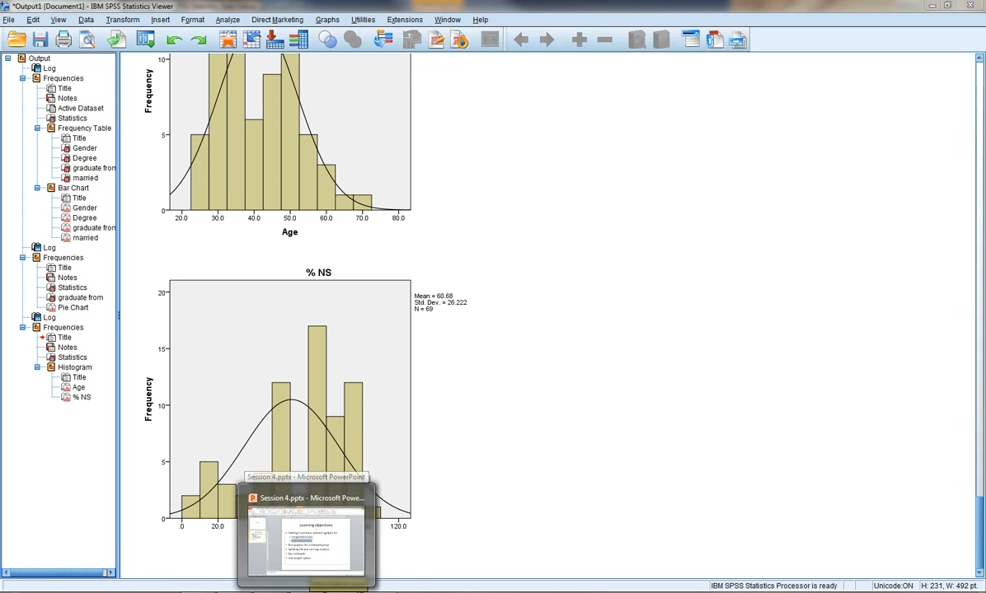
{"action": "left_click", "coordinate": [309, 536]}
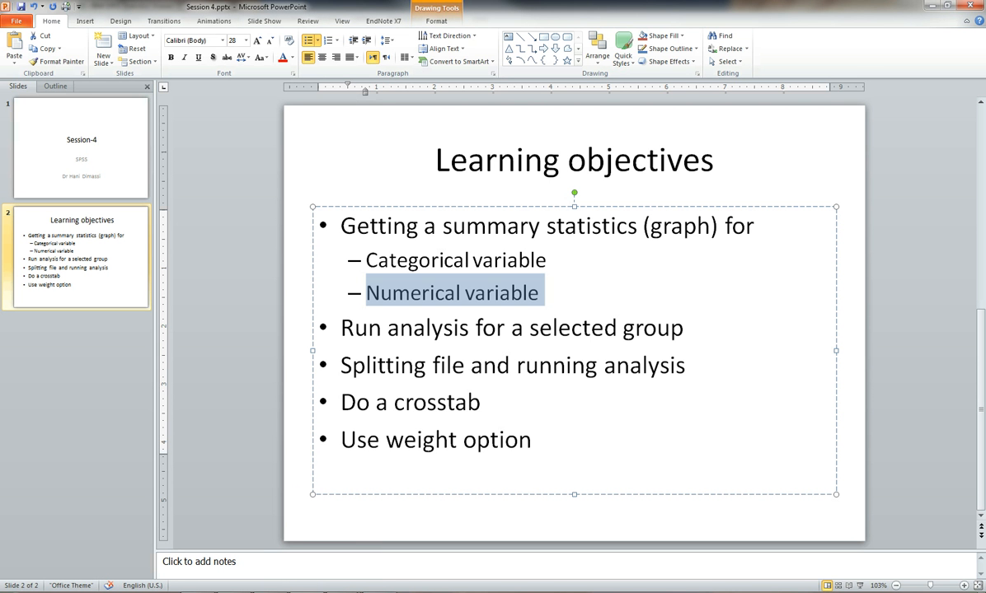
{"action": "left_click_drag", "start_coordinate": [342, 329], "coordinate": [542, 293]}
{"action": "left_click_drag", "start_coordinate": [340, 365], "coordinate": [689, 365]}
Return to the SPSS data set and split the file by Gender, comparing groups and sorting the file by the grouping variable
{"action": "mouse_move", "coordinate": [343, 592]}
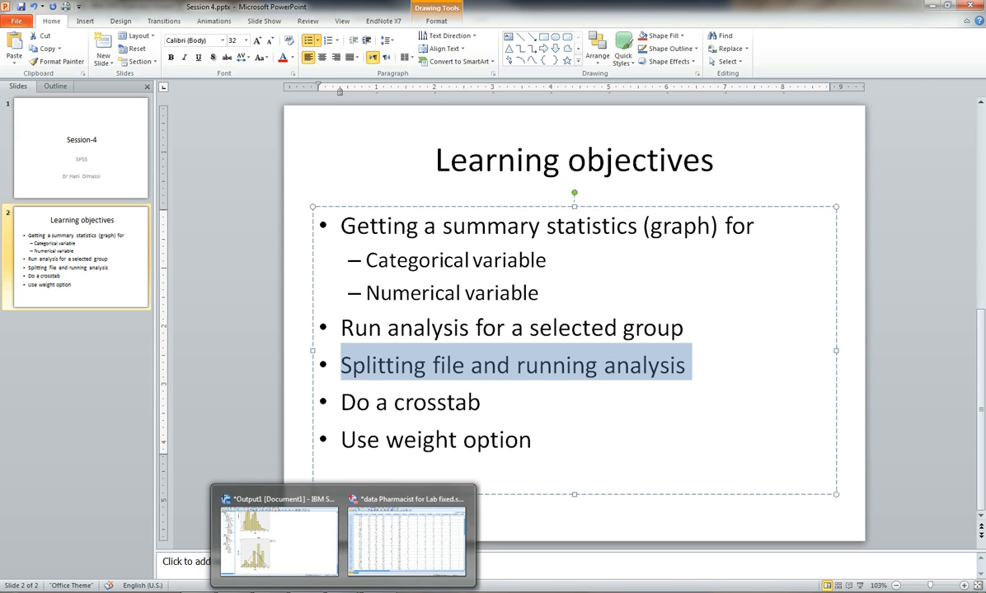
{"action": "left_click", "coordinate": [406, 535]}
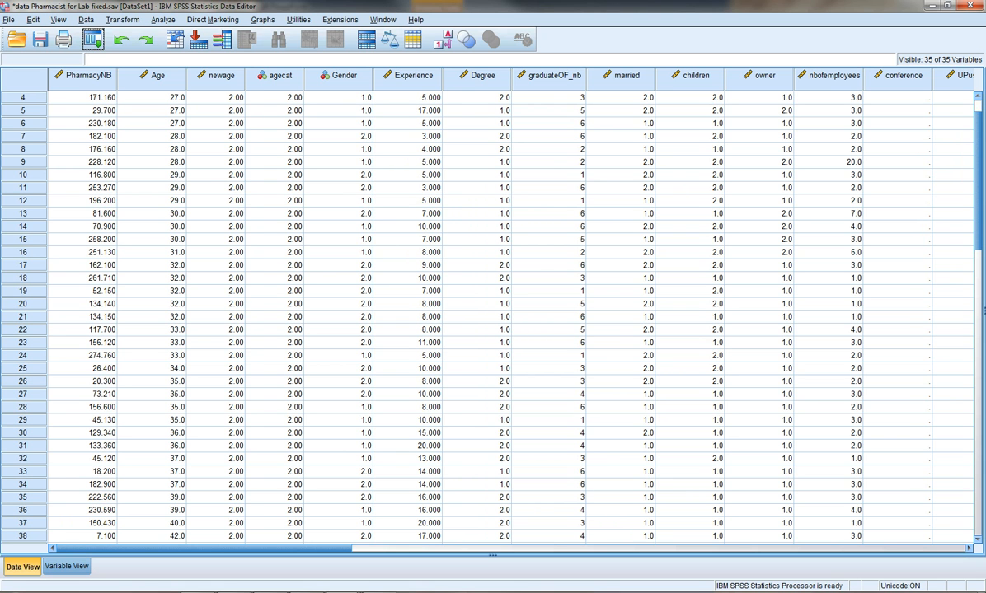
{"action": "left_click", "coordinate": [85, 19]}
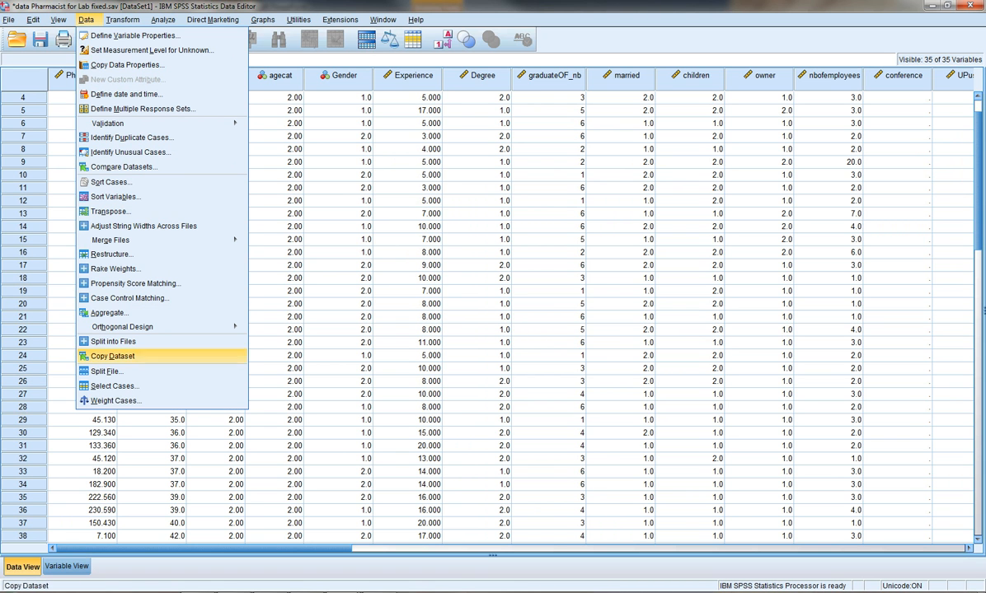
{"action": "left_click", "coordinate": [106, 370]}
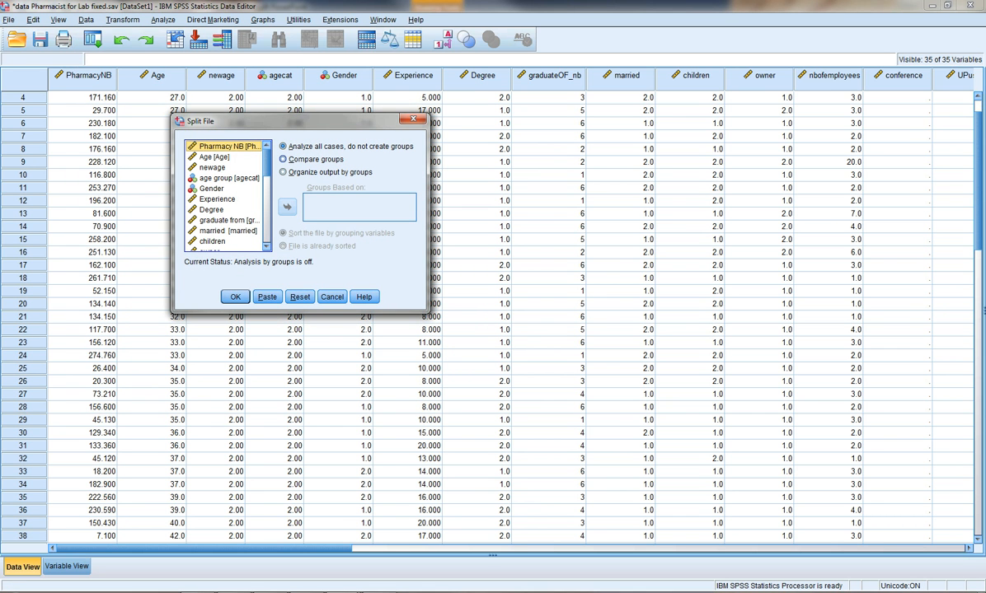
{"action": "left_click", "coordinate": [285, 159]}
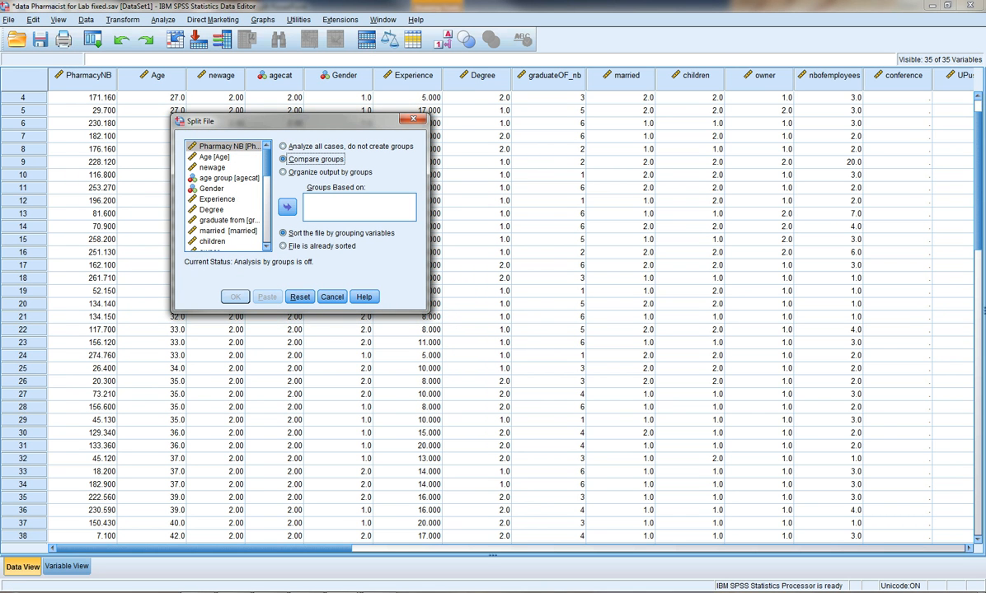
{"action": "left_click", "coordinate": [212, 189]}
{"action": "left_click", "coordinate": [286, 207]}
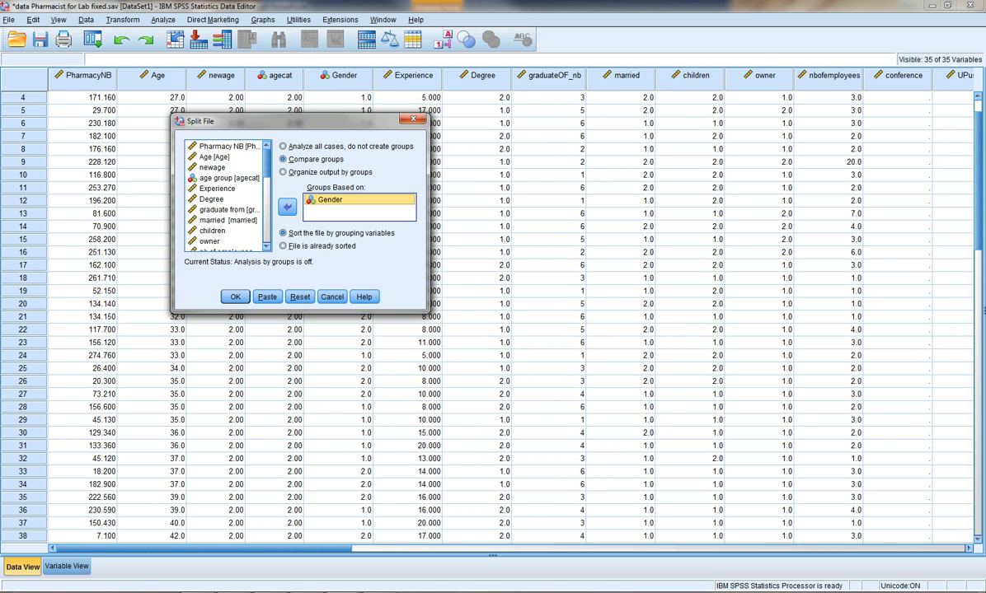
{"action": "left_click", "coordinate": [235, 297]}
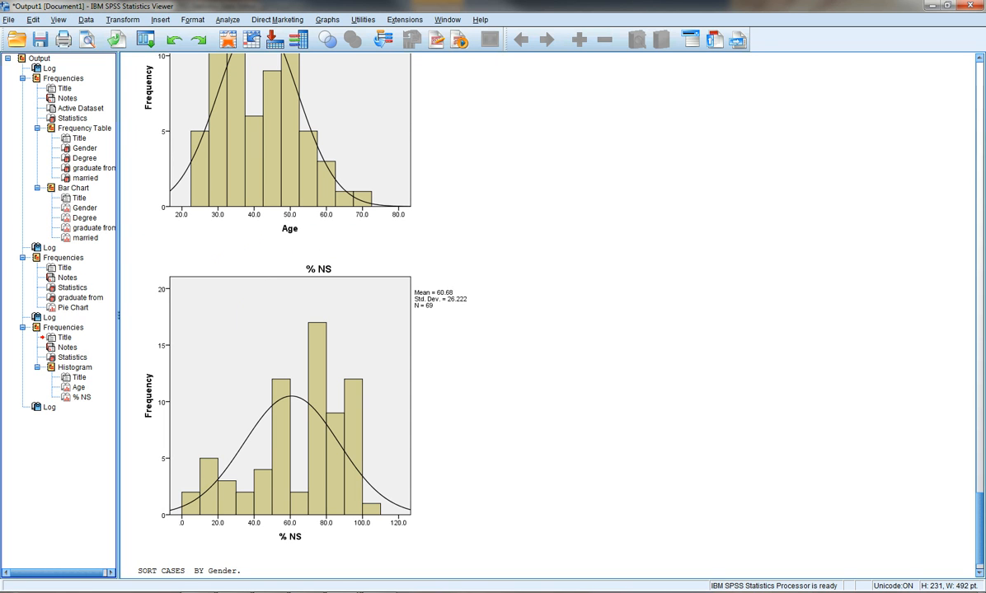
Rerun the Frequencies analysis of Age and % NS on the split file and review the statistics and histograms for each gender
{"action": "left_click", "coordinate": [227, 20]}
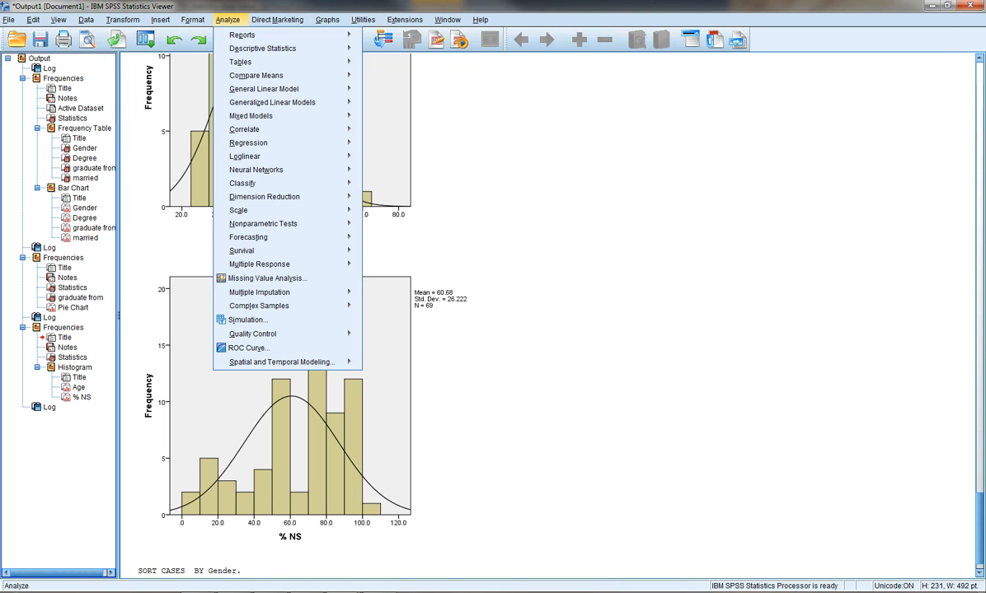
{"action": "mouse_move", "coordinate": [264, 48]}
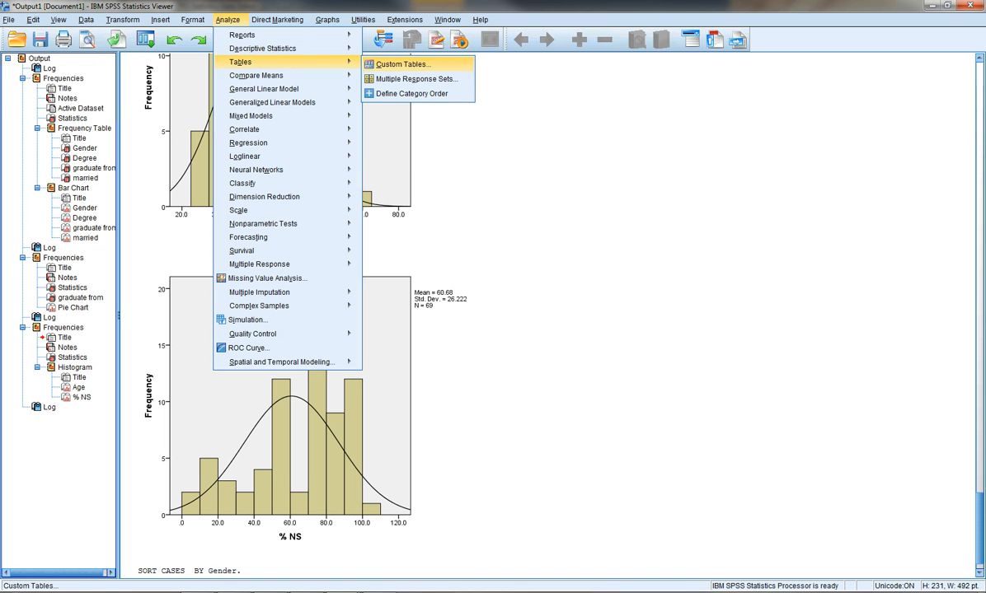
{"action": "left_click", "coordinate": [397, 51]}
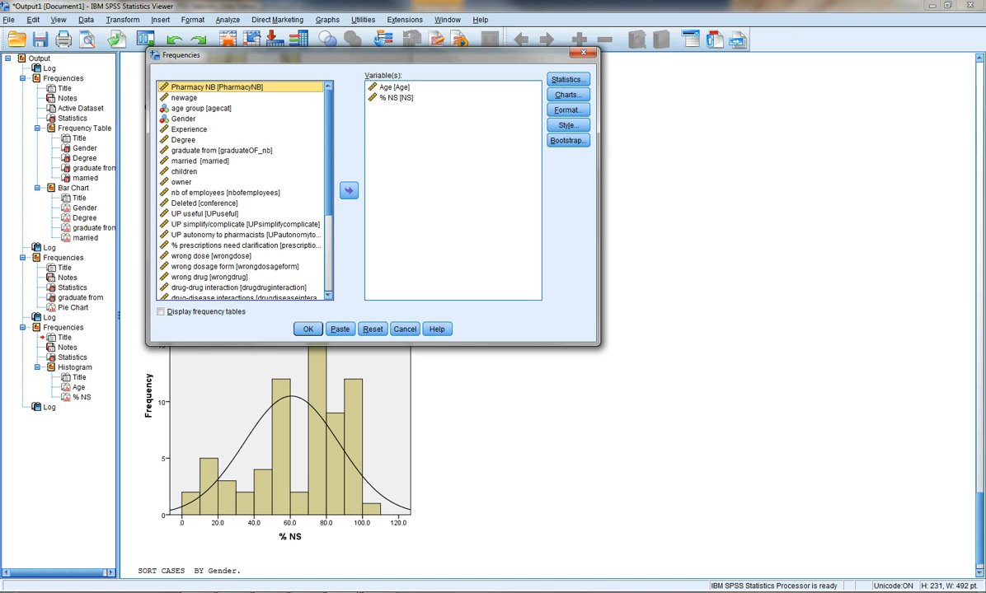
{"action": "left_click", "coordinate": [307, 329]}
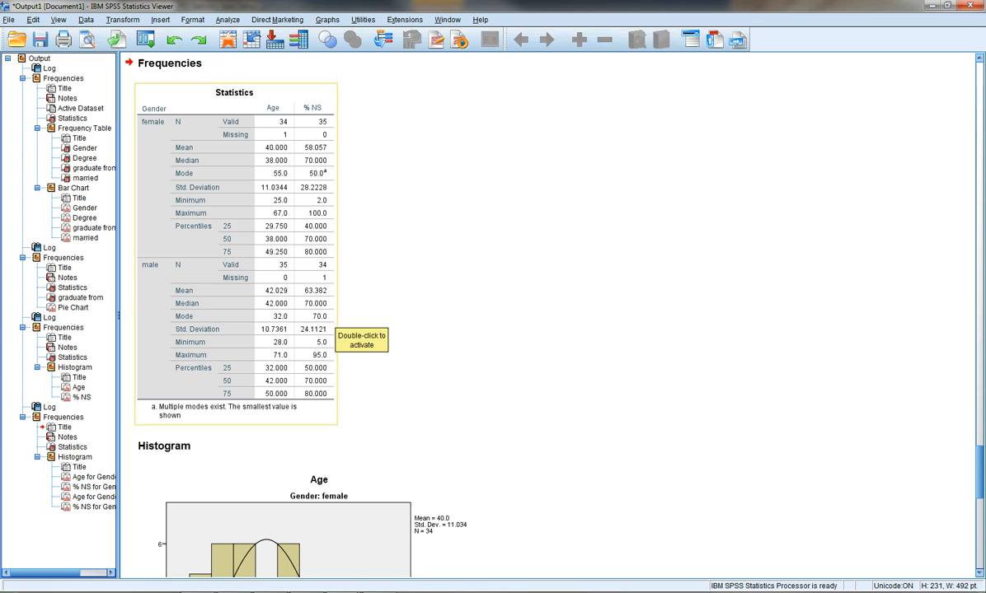
{"action": "key", "text": "alt+Tab"}
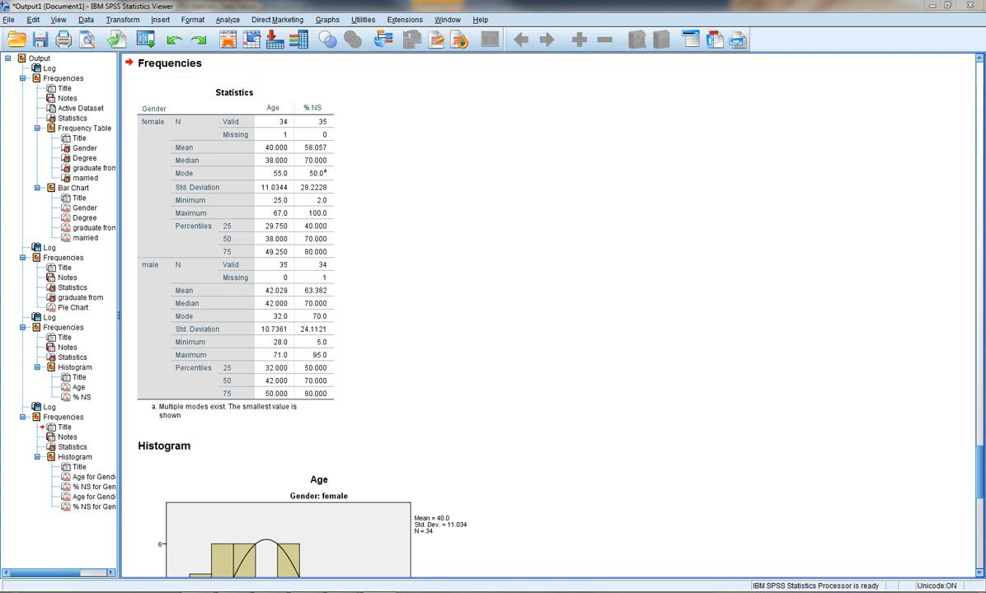
{"action": "scroll", "coordinate": [161, 149], "scroll_direction": "down", "scroll_amount": 3}
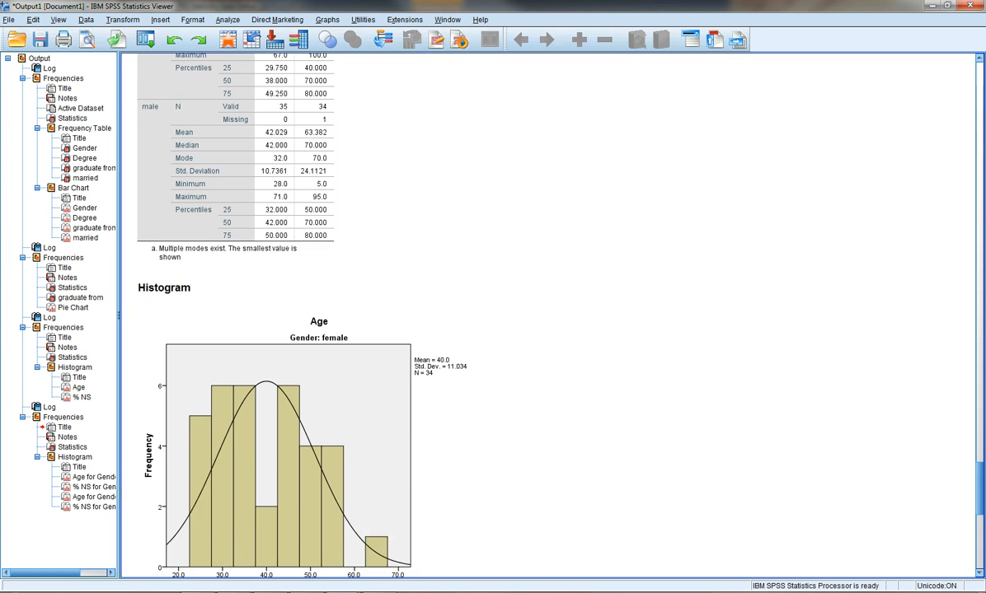
{"action": "scroll", "coordinate": [319, 346], "scroll_direction": "down", "scroll_amount": 2}
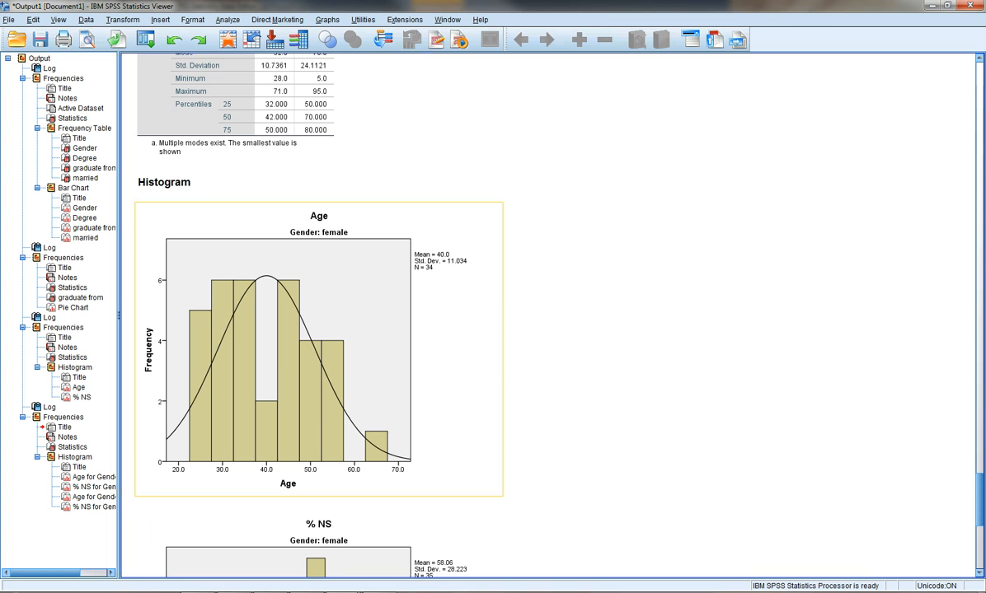
{"action": "scroll", "coordinate": [319, 330], "scroll_direction": "down", "scroll_amount": 6}
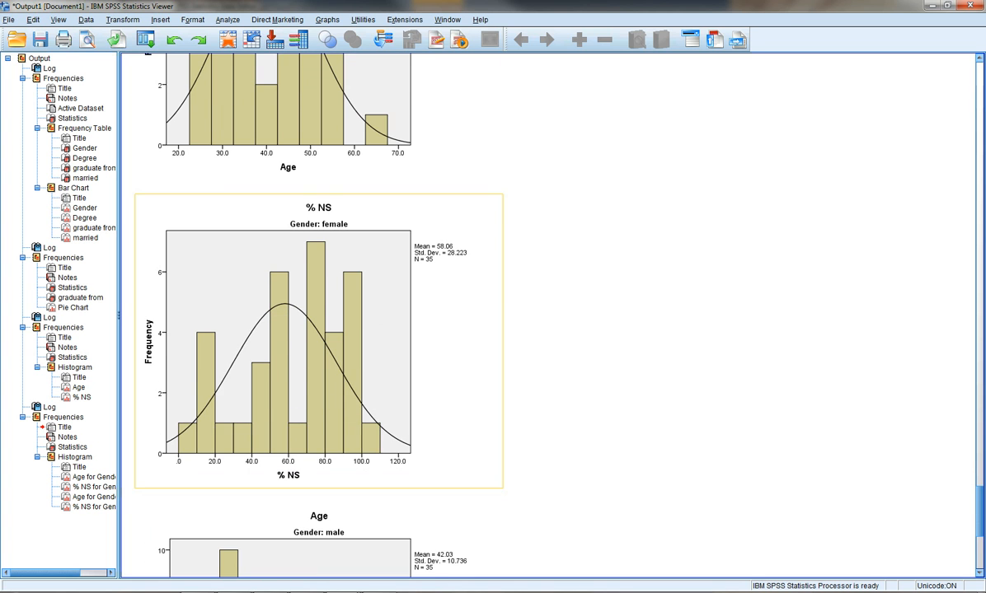
{"action": "scroll", "coordinate": [319, 330], "scroll_direction": "down", "scroll_amount": 5}
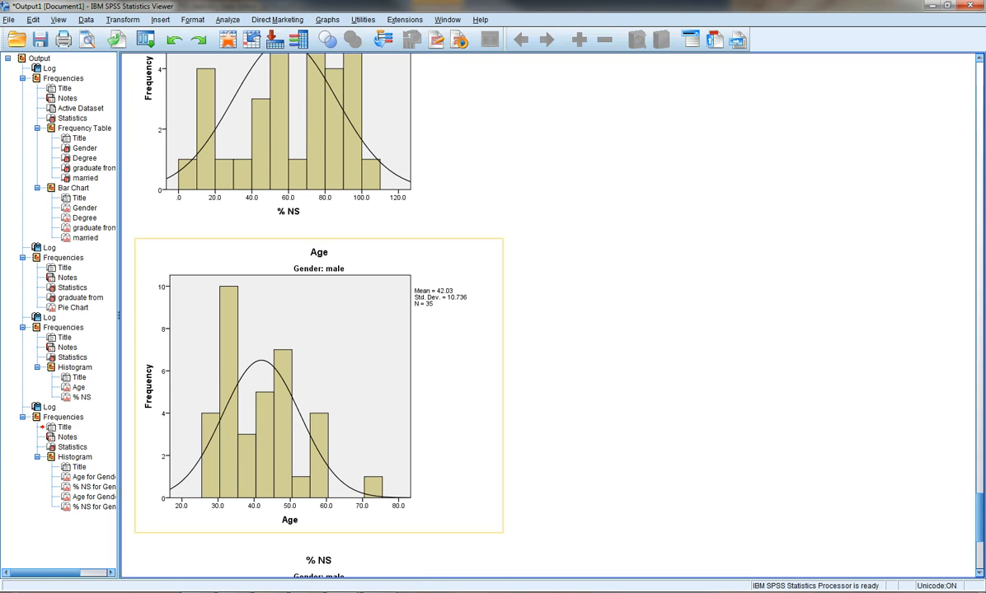
{"action": "scroll", "coordinate": [319, 330], "scroll_direction": "down", "scroll_amount": 5}
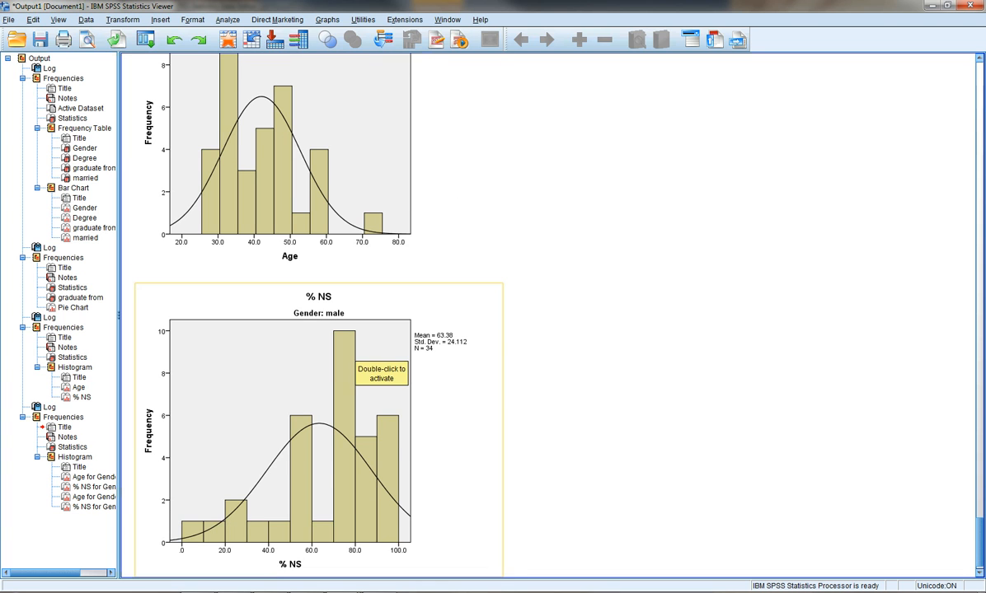
Go back to the data set and run a freshly reset Frequencies analysis with Degree as the only variable
{"action": "left_click", "coordinate": [342, 591]}
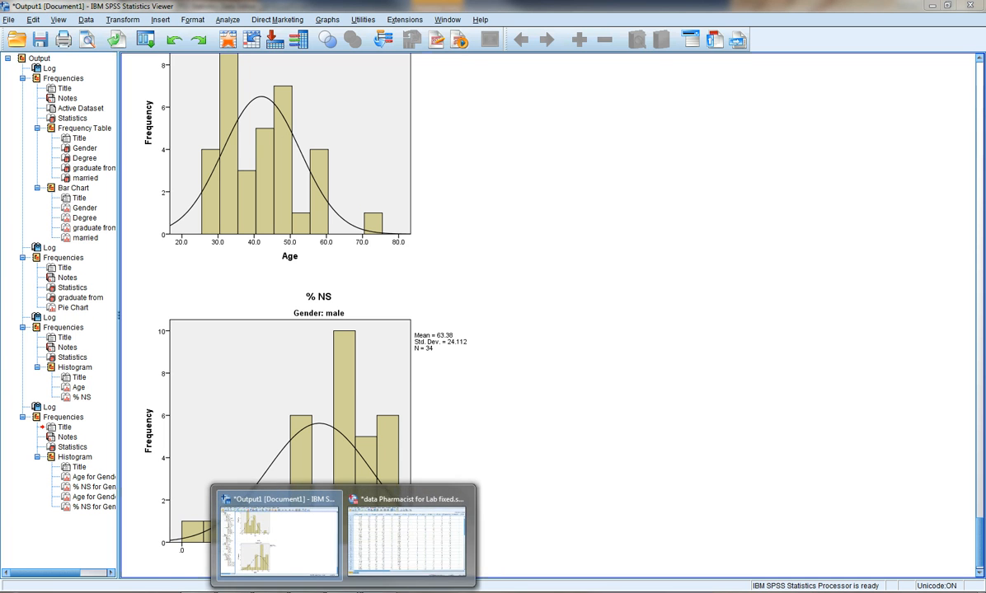
{"action": "left_click", "coordinate": [408, 540]}
{"action": "left_click", "coordinate": [162, 19]}
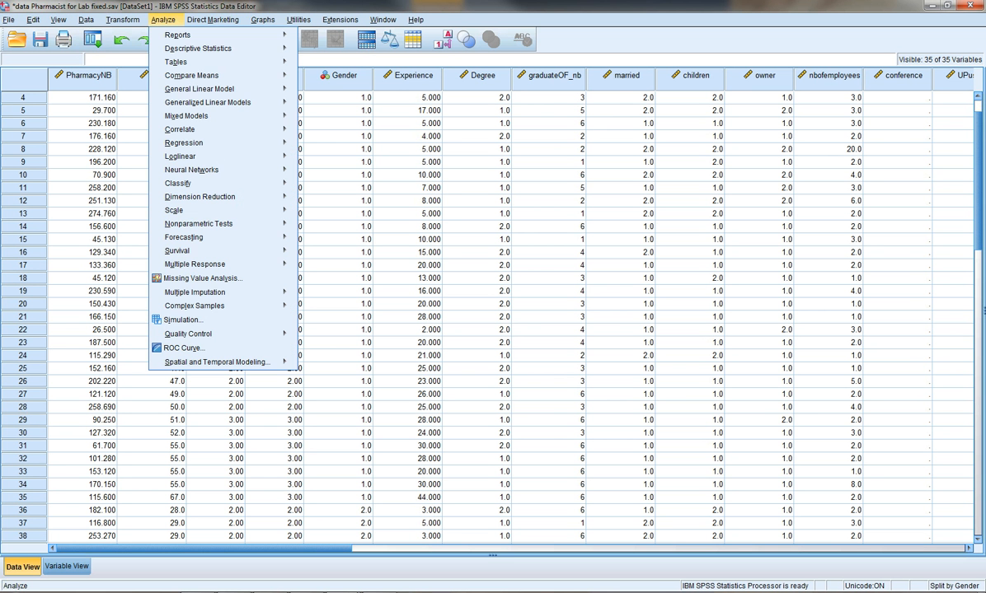
{"action": "mouse_move", "coordinate": [198, 47]}
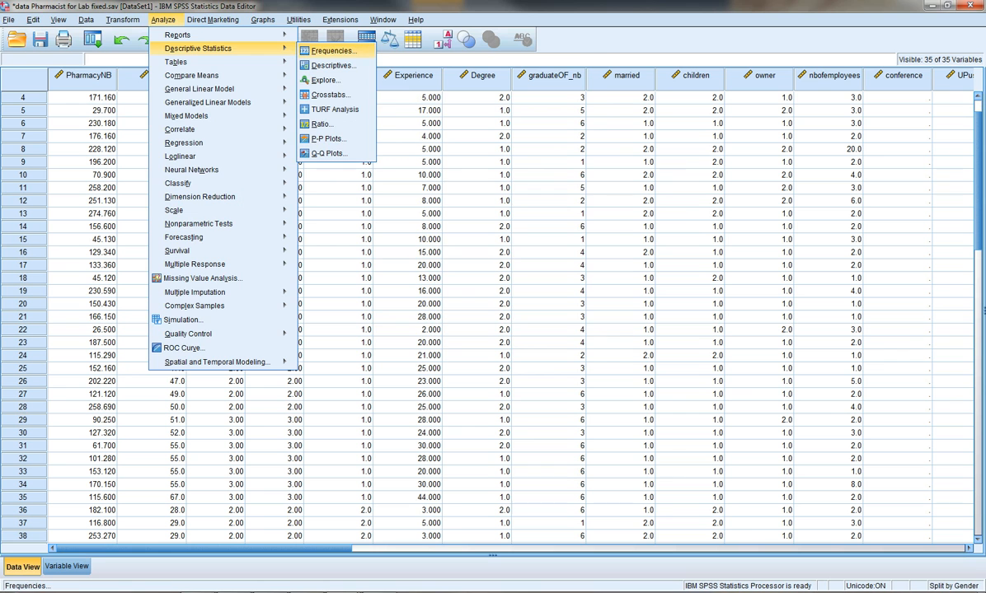
{"action": "left_click", "coordinate": [333, 50]}
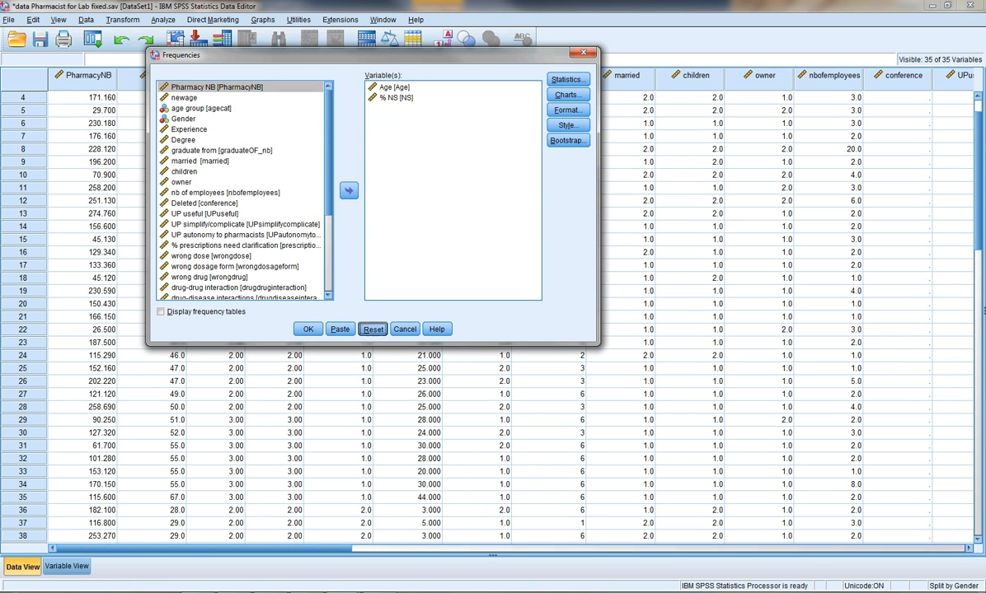
{"action": "left_click", "coordinate": [373, 329]}
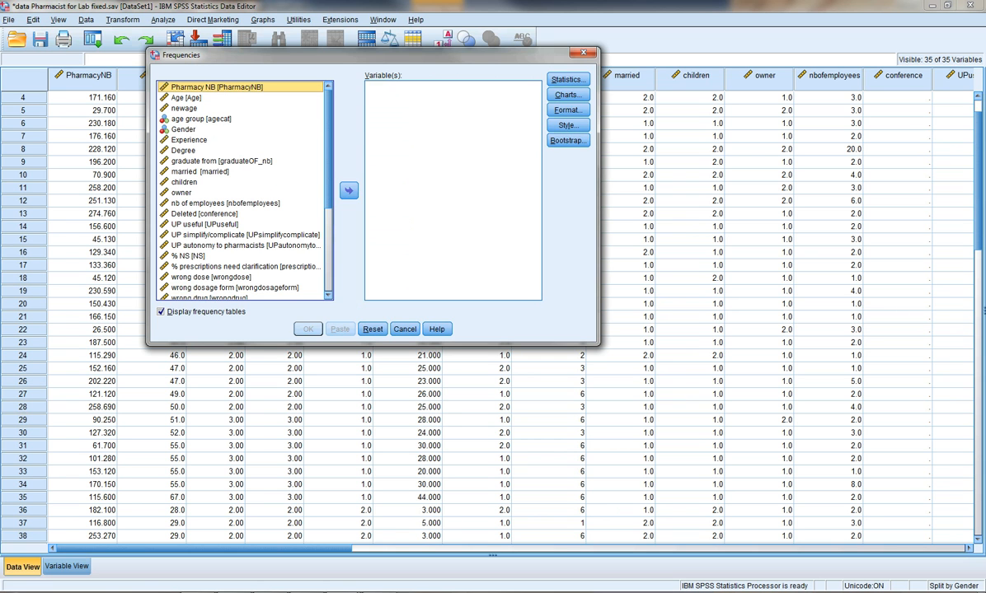
{"action": "left_click", "coordinate": [184, 150]}
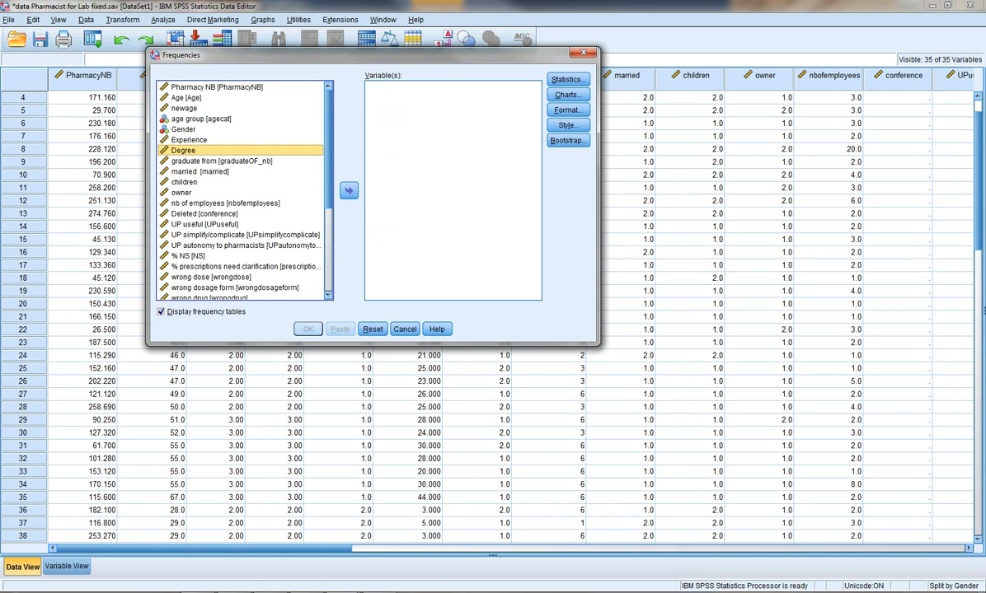
{"action": "left_click", "coordinate": [349, 190]}
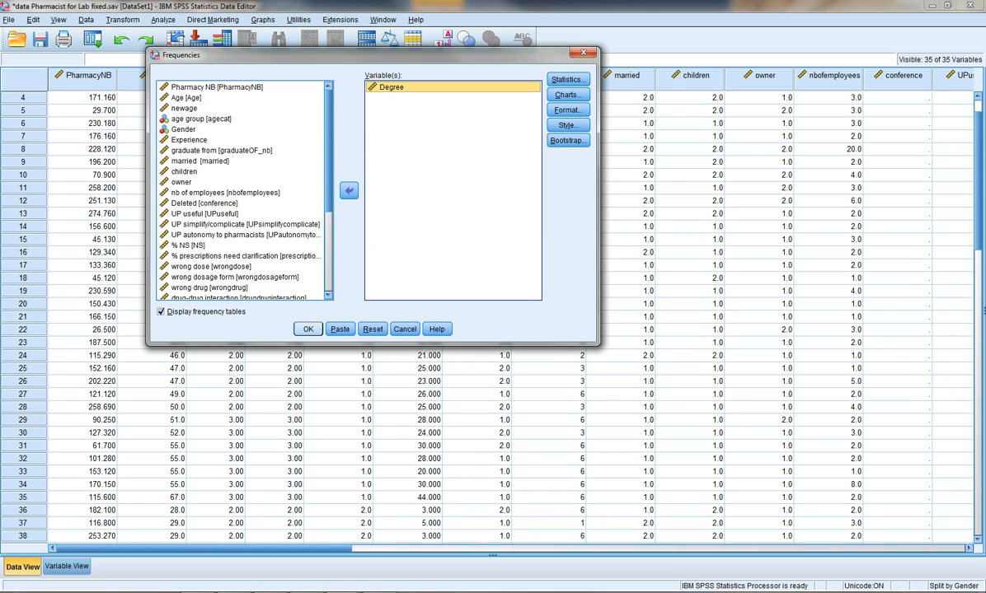
{"action": "left_click", "coordinate": [309, 329]}
{"action": "scroll", "coordinate": [308, 315], "scroll_direction": "down", "scroll_amount": 1}
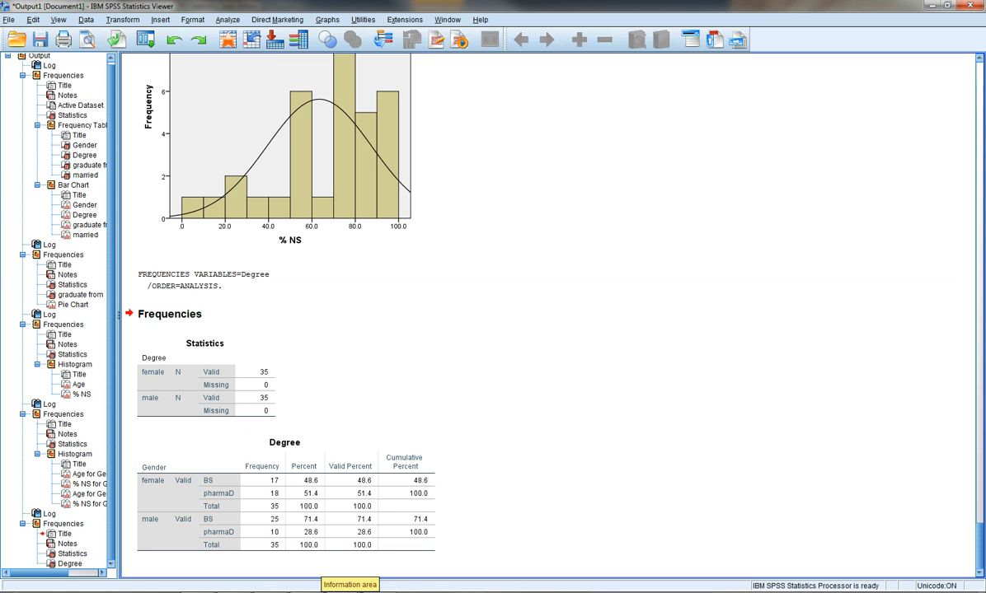
Return to the SPSS pharmacist data set and turn off the file split by setting it to analyze all cases without creating groups
{"action": "left_click", "coordinate": [313, 531]}
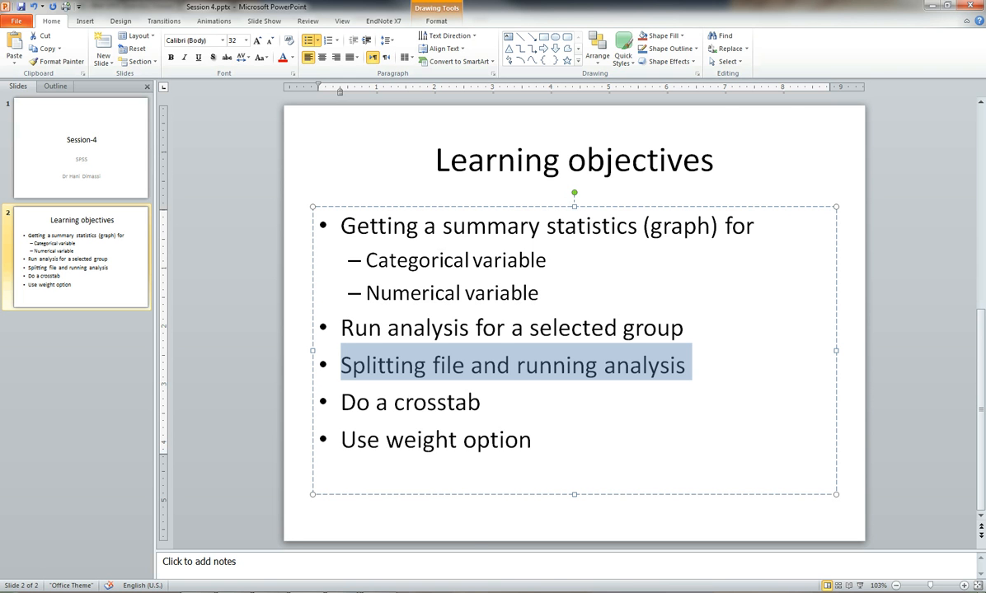
{"action": "mouse_move", "coordinate": [323, 591]}
{"action": "left_click", "coordinate": [386, 508]}
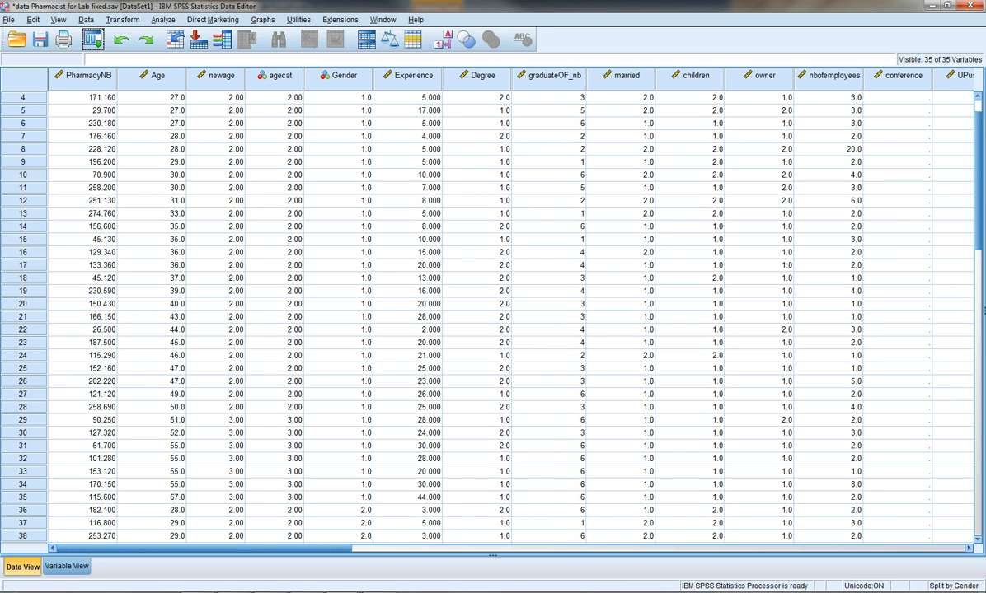
{"action": "left_click", "coordinate": [85, 19]}
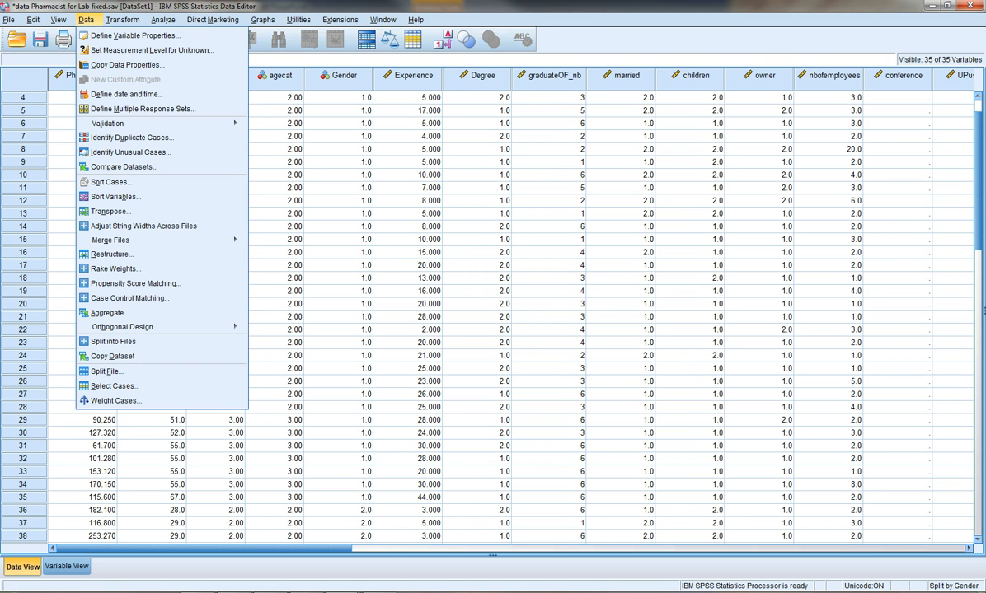
{"action": "left_click", "coordinate": [105, 371]}
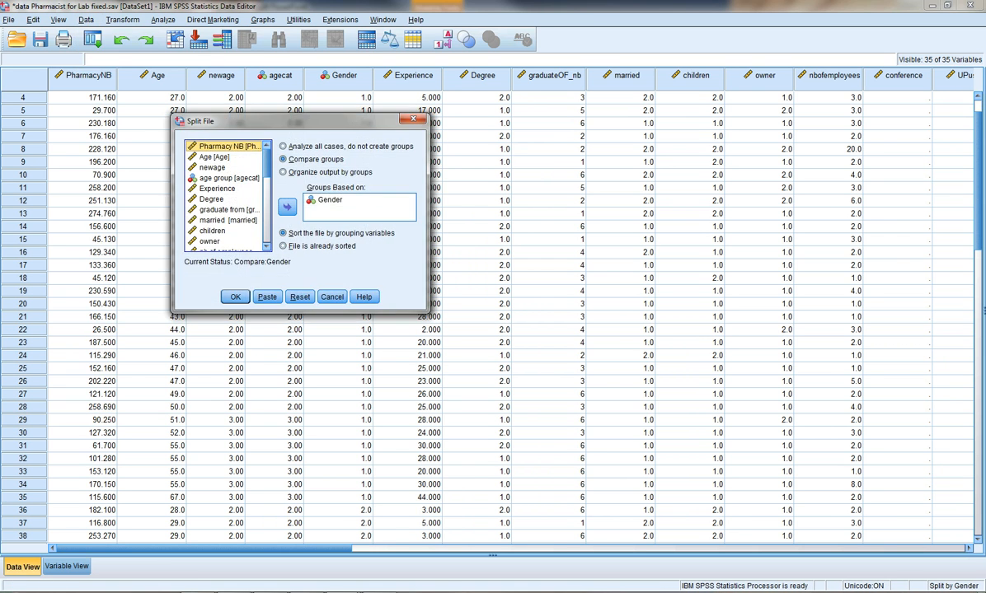
{"action": "left_click", "coordinate": [284, 147]}
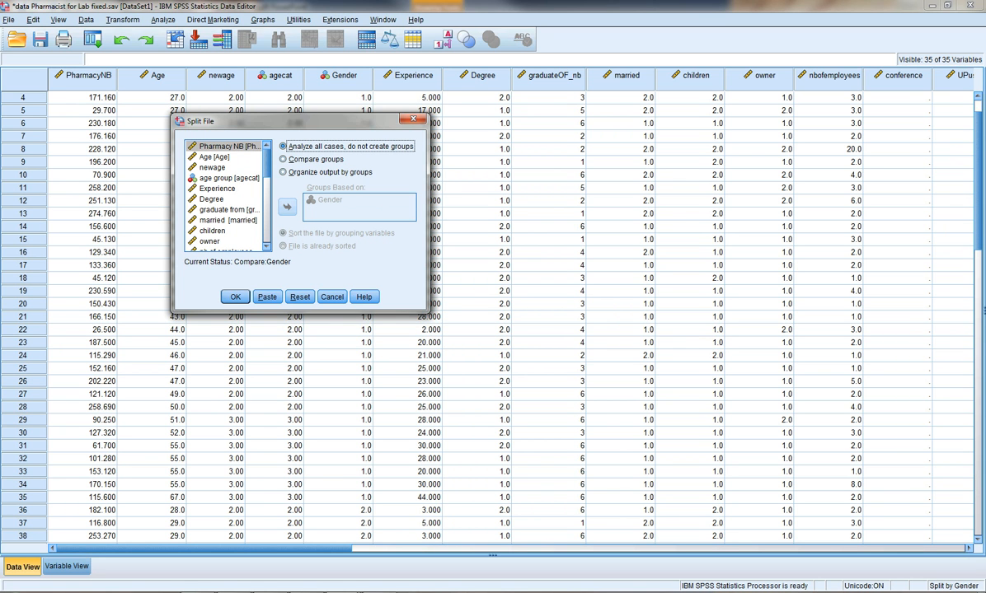
{"action": "key", "text": "Return"}
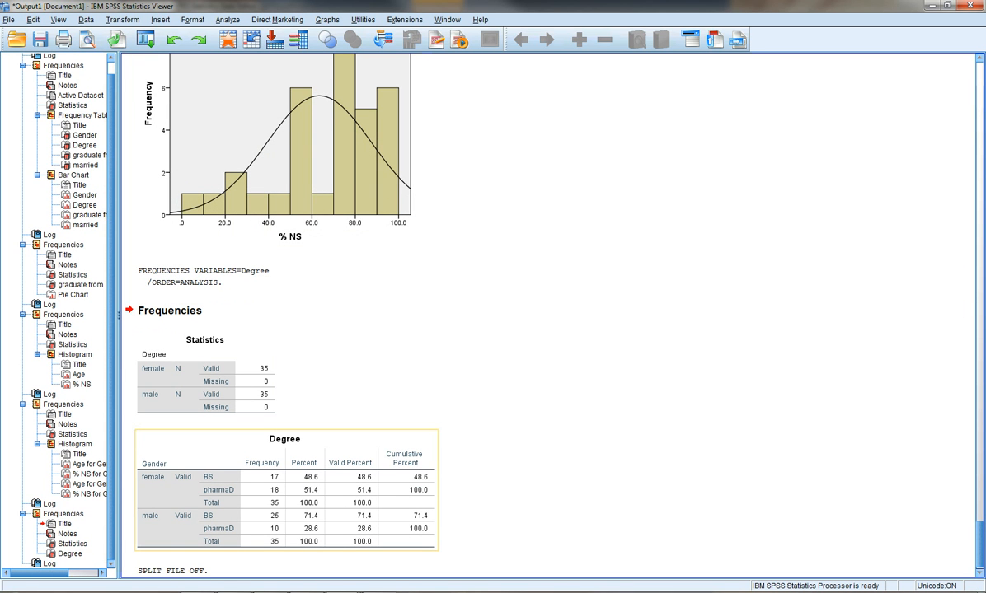
Set up a Crosstabs analysis with Gender in the rows and Degree in the columns
{"action": "left_click", "coordinate": [227, 19]}
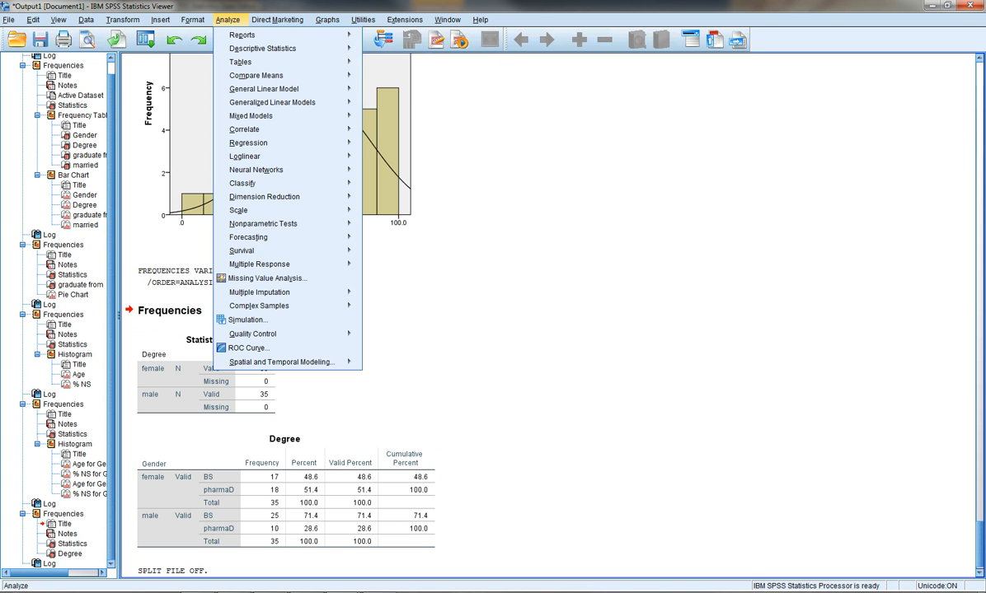
{"action": "mouse_move", "coordinate": [262, 48]}
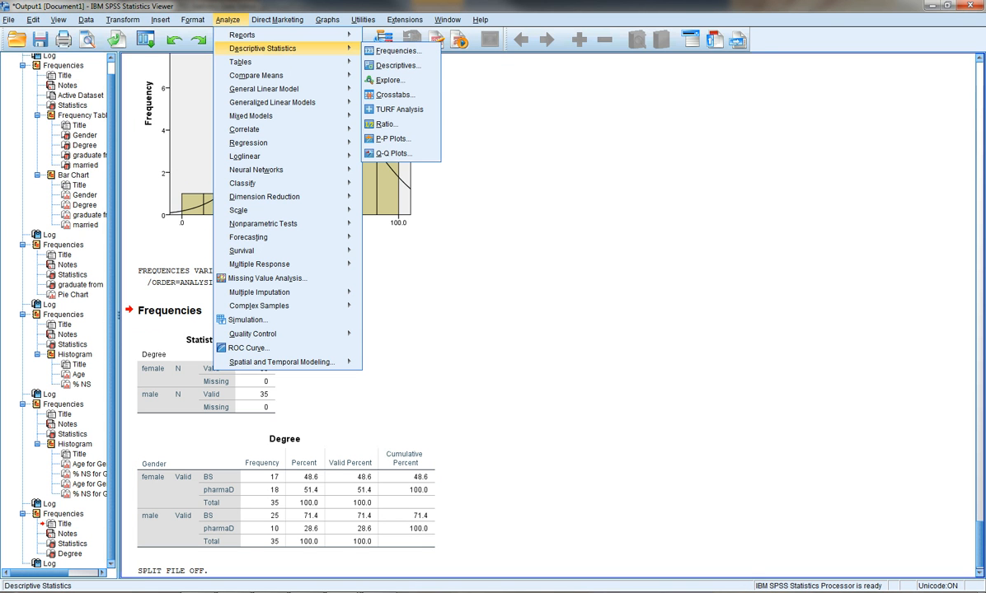
{"action": "left_click", "coordinate": [396, 95]}
{"action": "left_click_drag", "start_coordinate": [284, 55], "coordinate": [451, 70]}
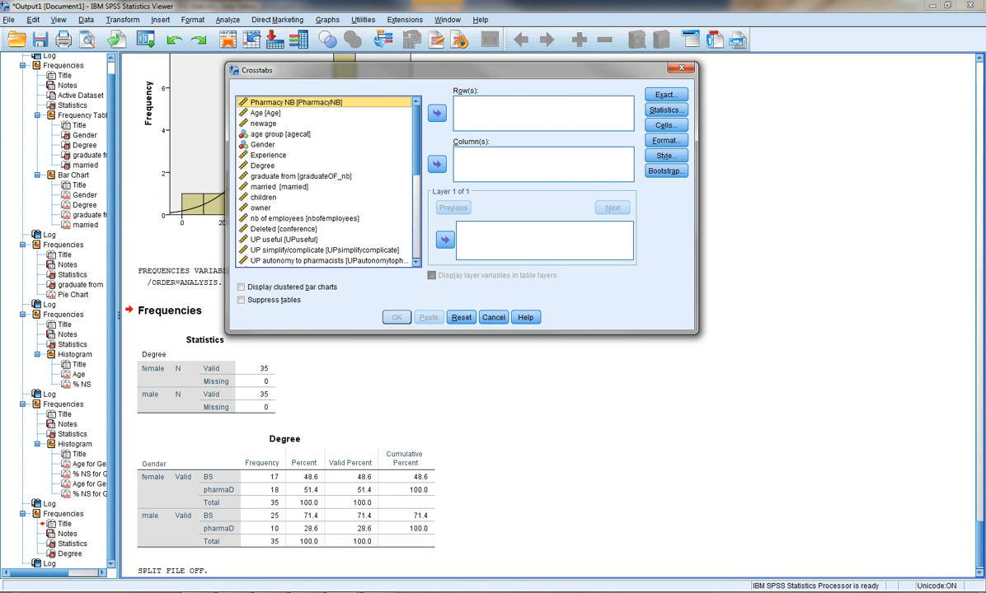
{"action": "left_click", "coordinate": [263, 145]}
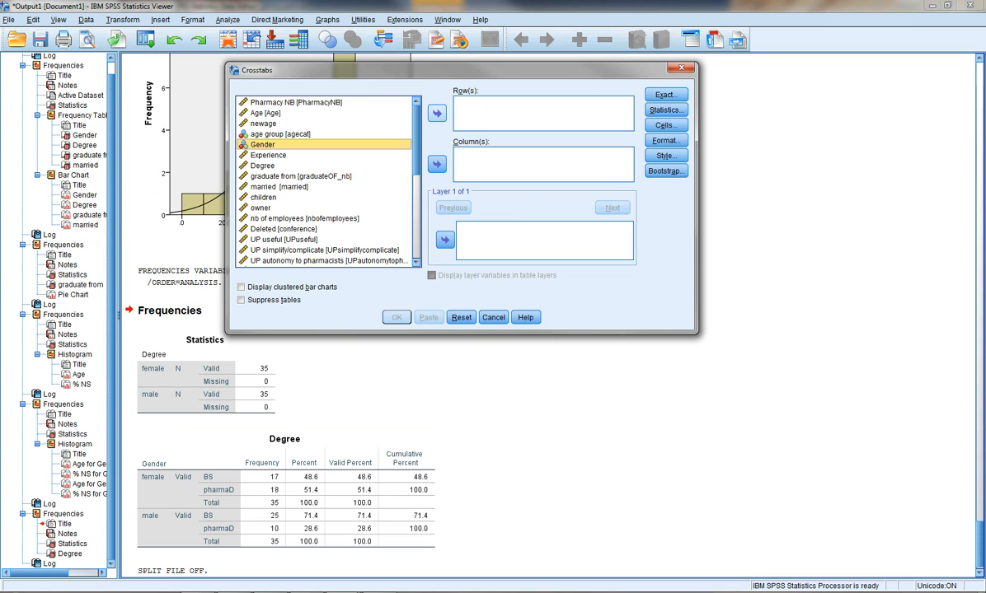
{"action": "left_click", "coordinate": [436, 113]}
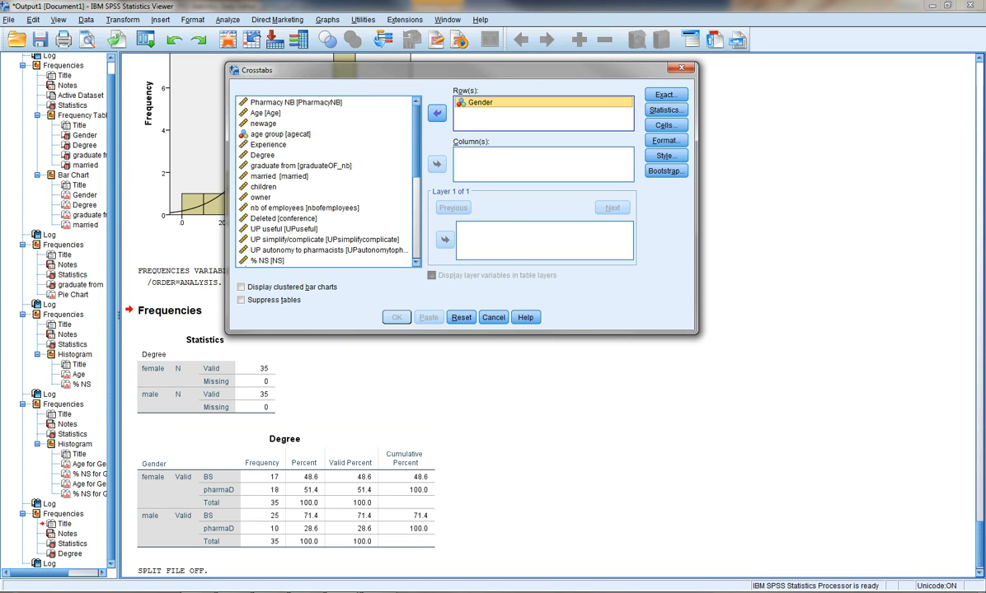
{"action": "left_click", "coordinate": [262, 155]}
{"action": "left_click", "coordinate": [436, 164]}
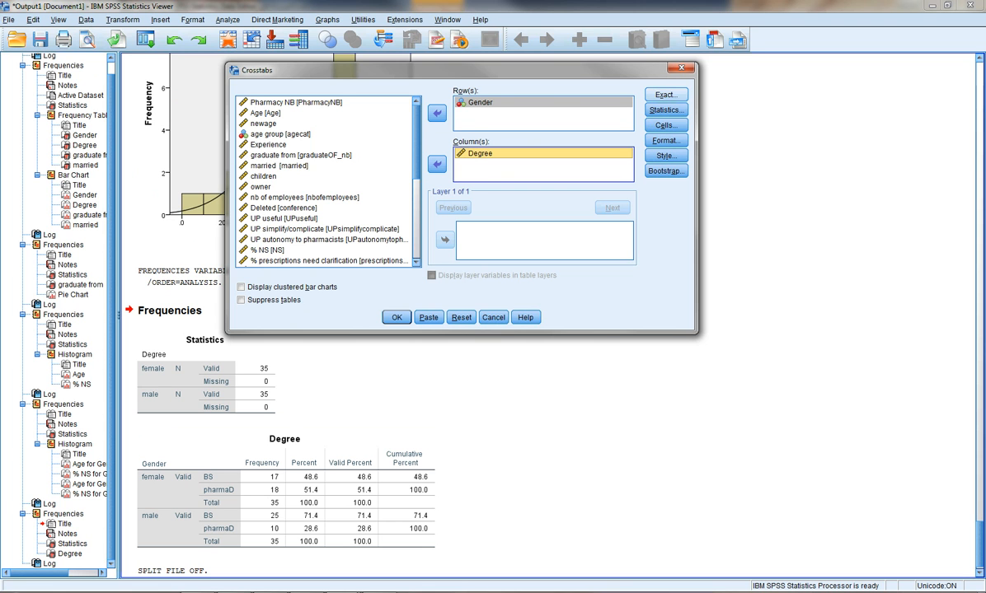
Add the Chi-square statistic and row percentages to the Gender by Degree crosstab and run it
{"action": "left_click", "coordinate": [664, 109]}
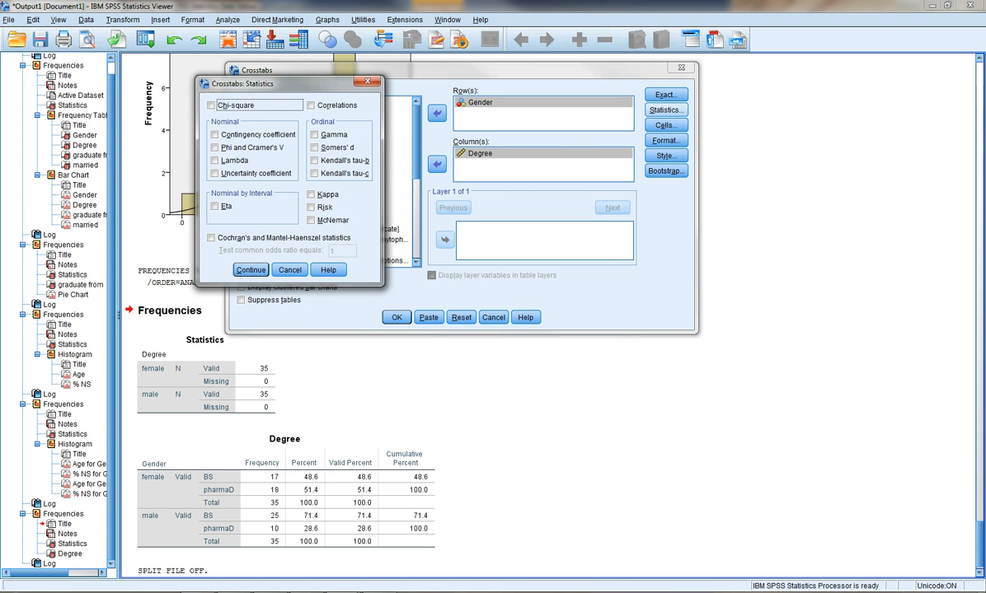
{"action": "left_click", "coordinate": [211, 105]}
{"action": "left_click", "coordinate": [250, 270]}
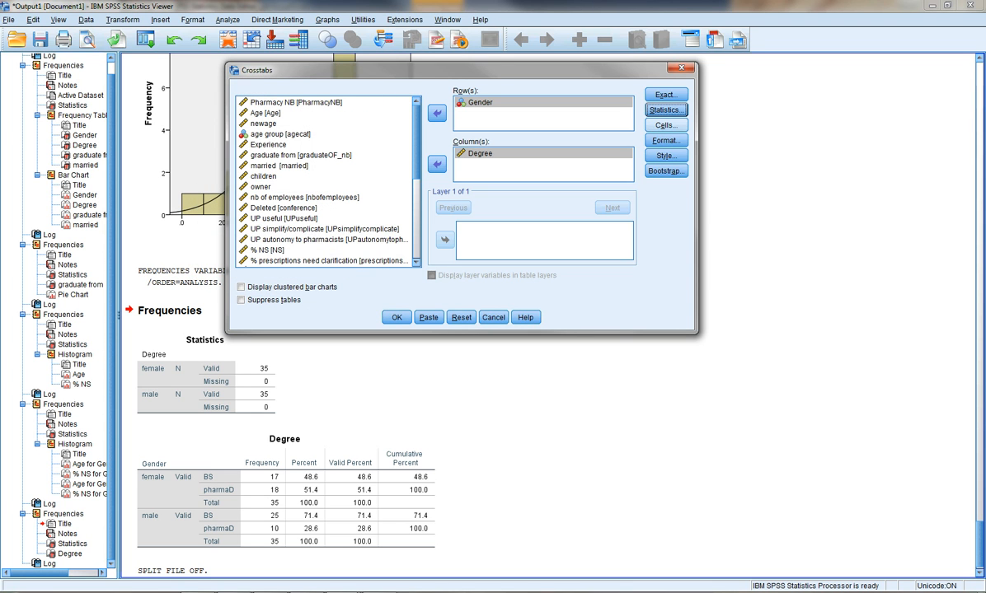
{"action": "left_click", "coordinate": [666, 125]}
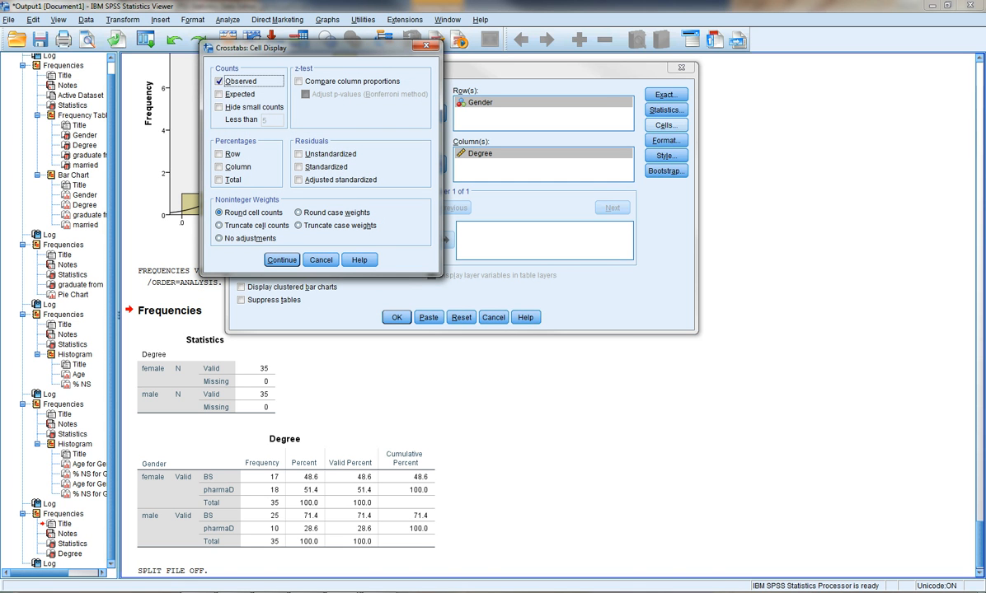
{"action": "left_click", "coordinate": [219, 154]}
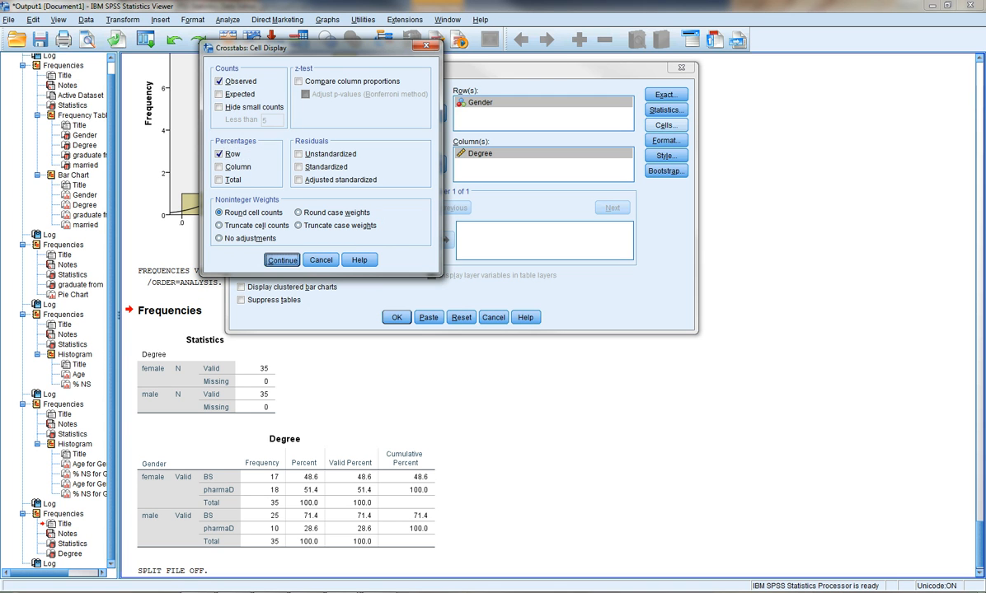
{"action": "left_click", "coordinate": [281, 260]}
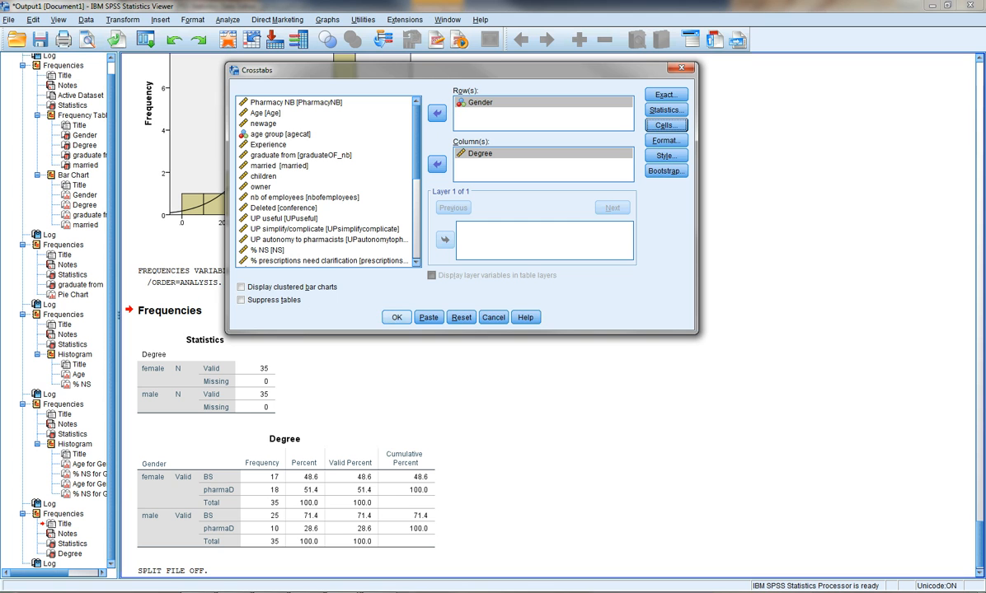
{"action": "left_click", "coordinate": [396, 317]}
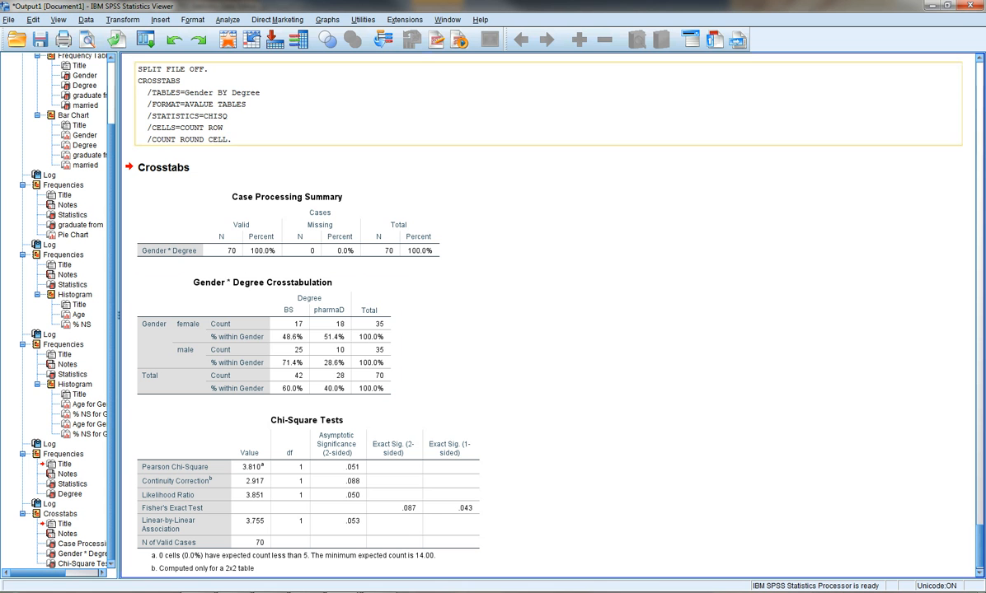
Rerun the Gender by Degree crosstab with column percentages instead of row percentages
{"action": "left_click", "coordinate": [227, 19]}
{"action": "key", "text": "Right"}
{"action": "key", "text": "Down"}
{"action": "key", "text": "Down"}
{"action": "key", "text": "Down"}
{"action": "key", "text": "Return"}
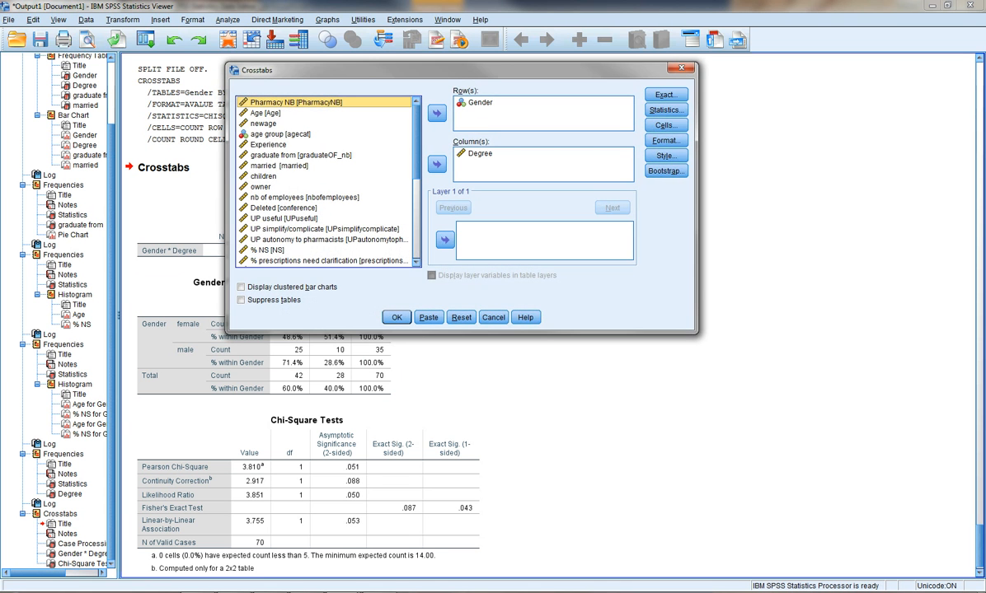
{"action": "left_click", "coordinate": [666, 126]}
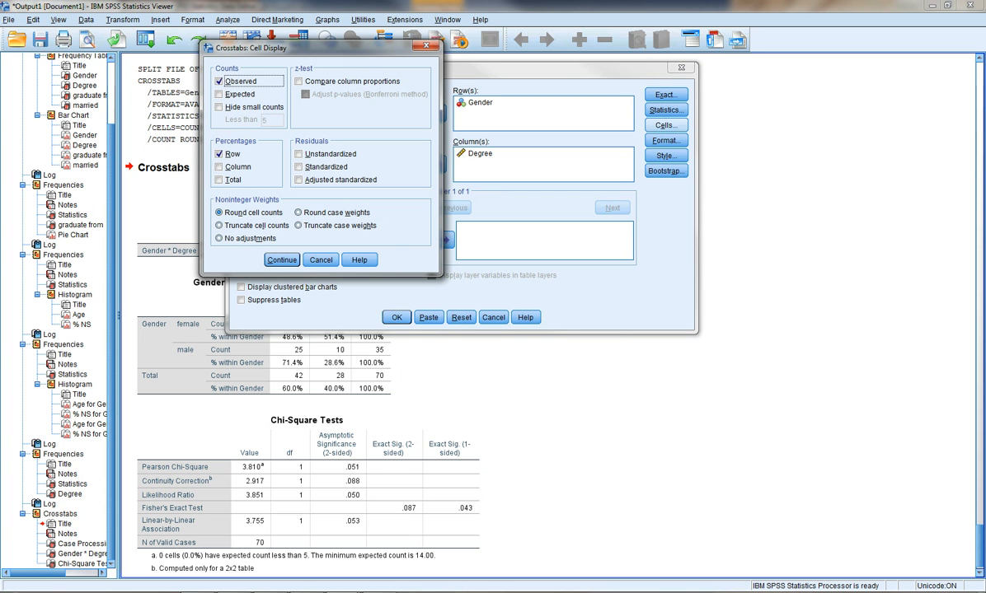
{"action": "left_click", "coordinate": [219, 154]}
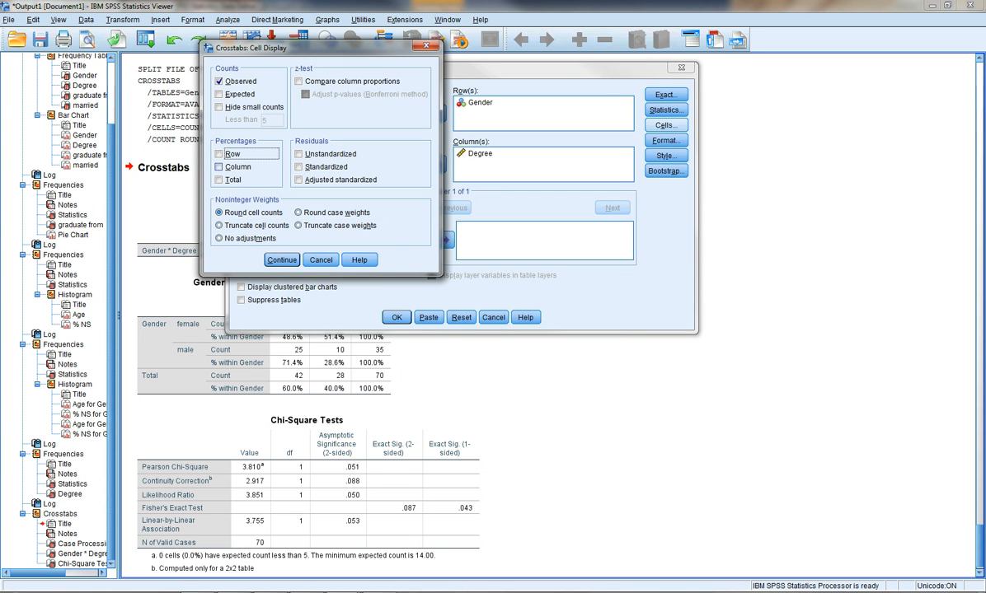
{"action": "left_click", "coordinate": [219, 166]}
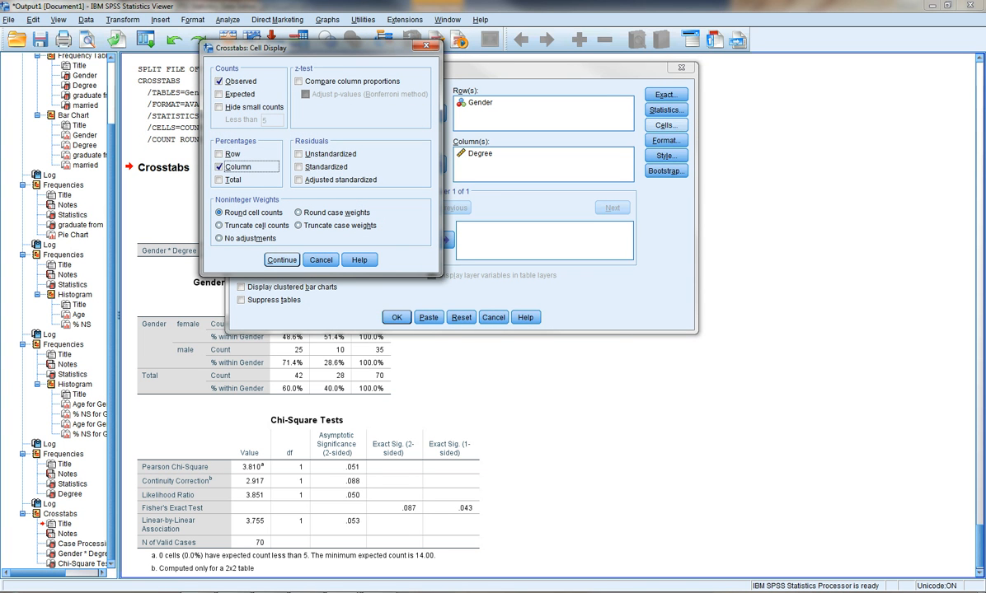
{"action": "left_click", "coordinate": [281, 260]}
{"action": "left_click", "coordinate": [396, 317]}
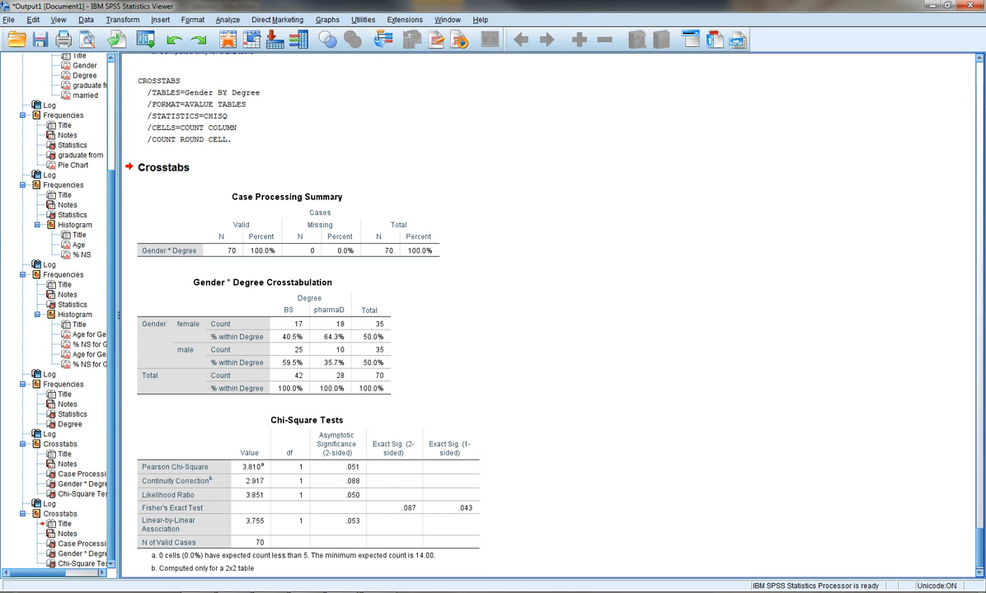
Switch to PowerPoint, highlight the objective "Do a crosstab" on the learning objectives slide, and return to the SPSS data set
{"action": "left_click", "coordinate": [308, 590]}
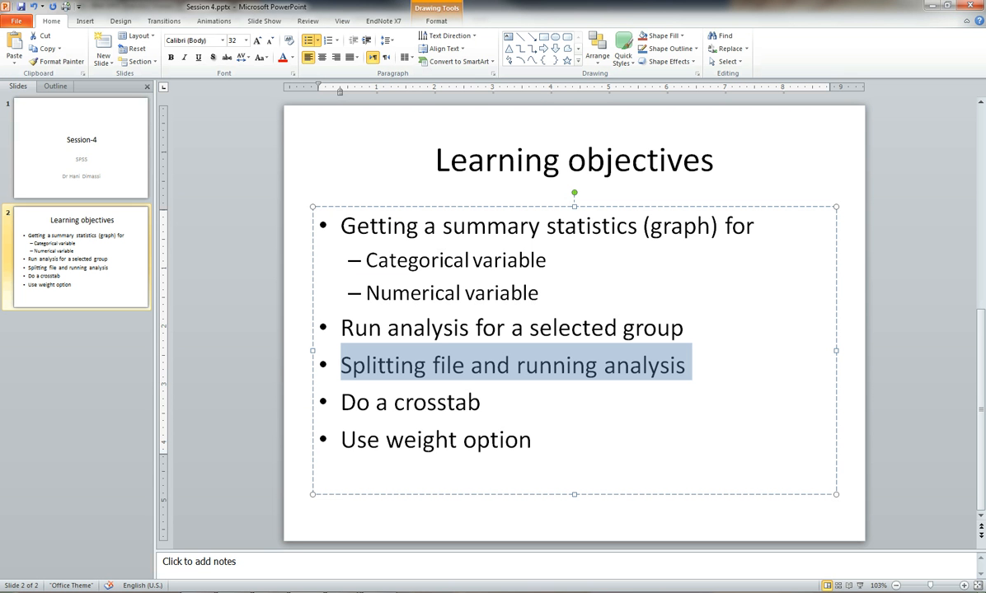
{"action": "left_click_drag", "start_coordinate": [341, 402], "coordinate": [480, 402]}
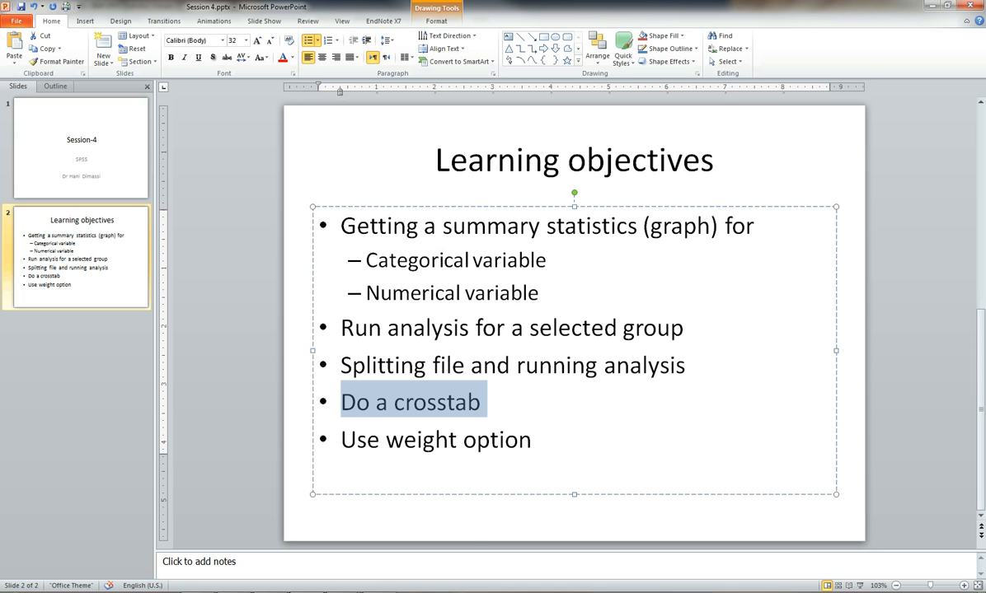
{"action": "left_click", "coordinate": [343, 592]}
{"action": "left_click", "coordinate": [407, 540]}
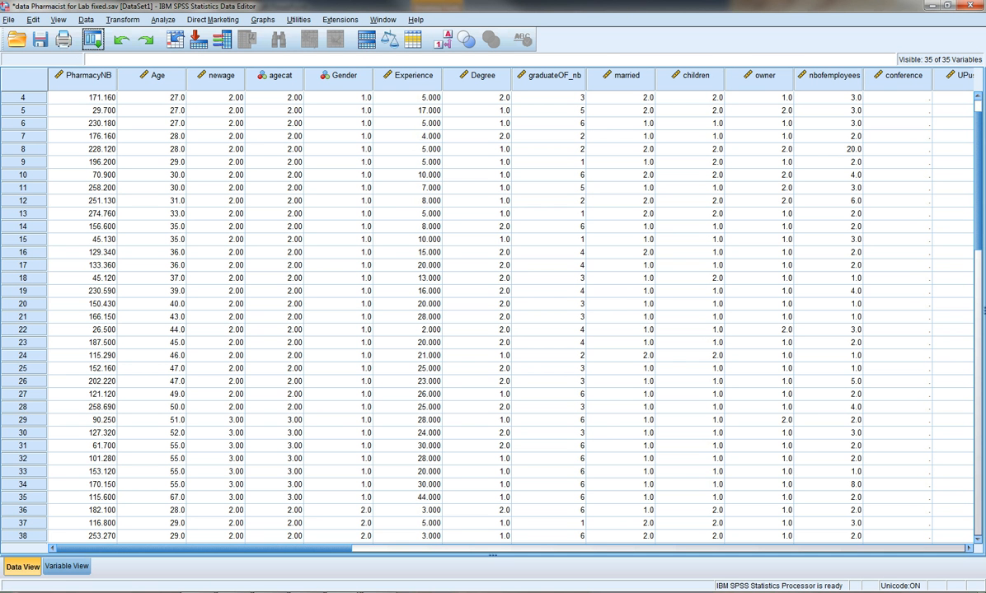
Create a new empty data set in SPSS
{"action": "left_click", "coordinate": [9, 19]}
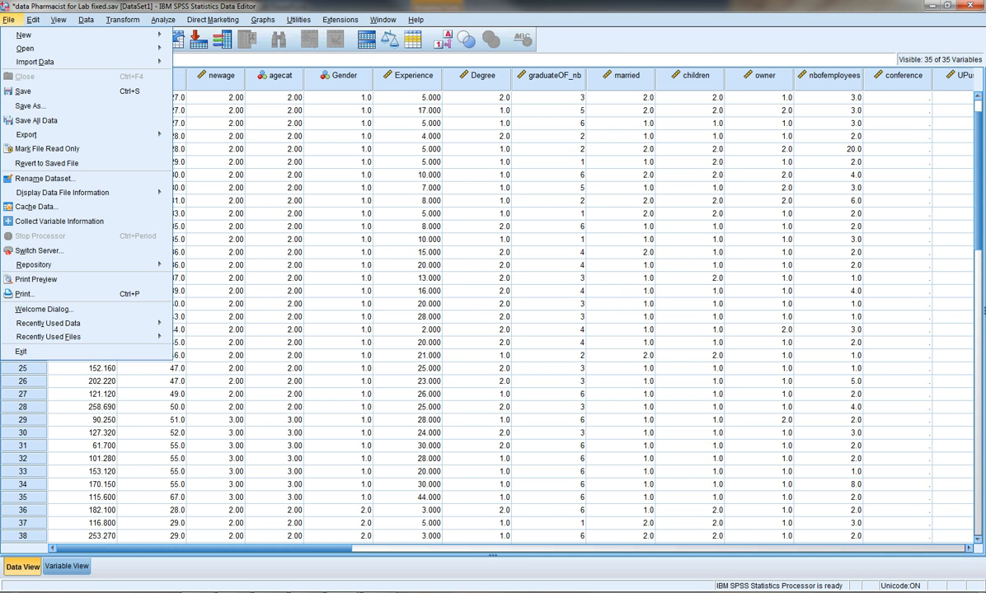
{"action": "mouse_move", "coordinate": [41, 35]}
{"action": "left_click", "coordinate": [192, 37]}
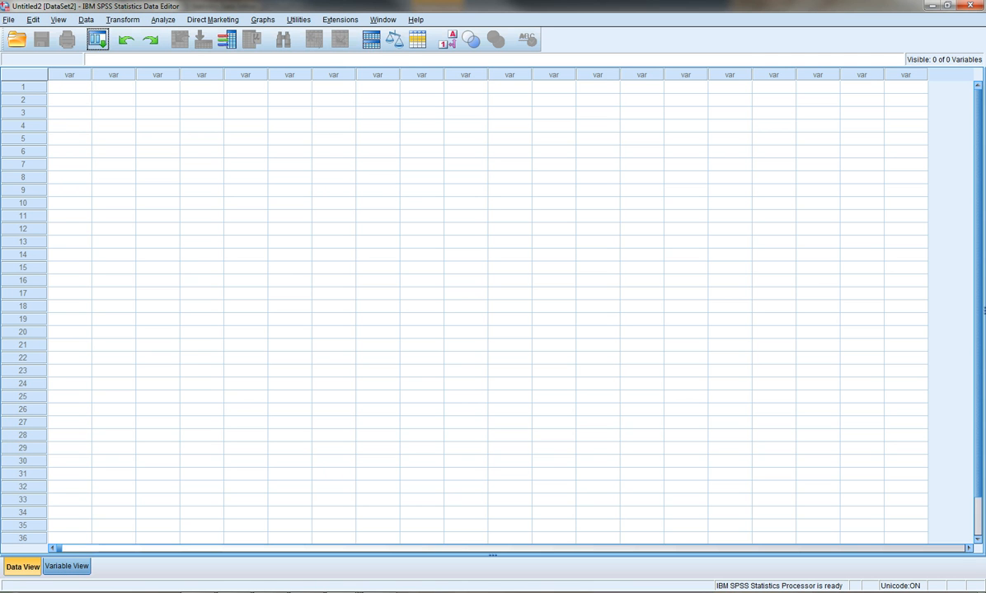
Define three variables named dep, indep and count in the new data set, and go to its data grid
{"action": "left_click", "coordinate": [67, 567]}
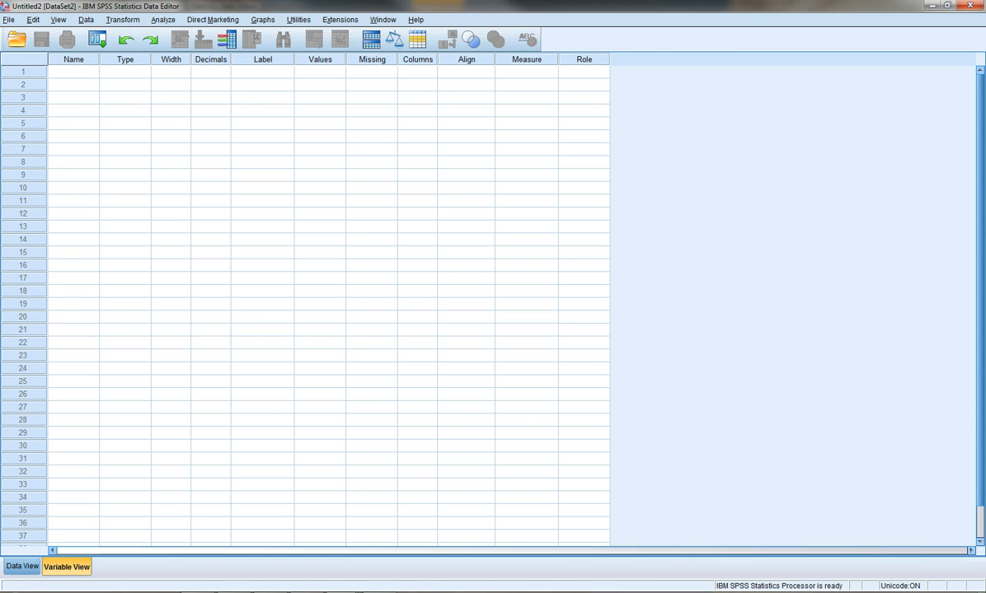
{"action": "type", "text": "dep"}
{"action": "key", "text": "Return"}
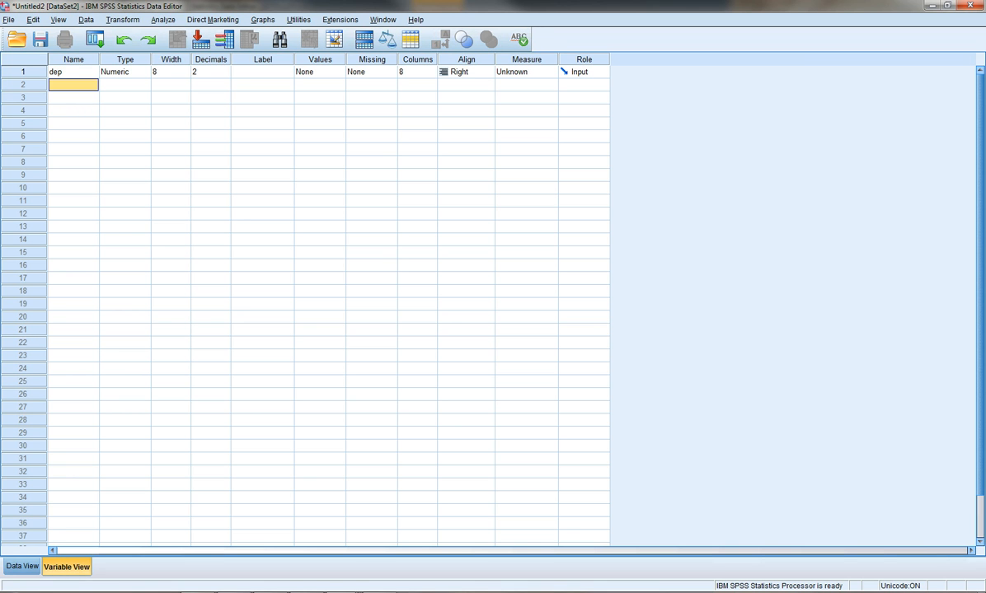
{"action": "type", "text": "ind"}
{"action": "key", "text": "Return"}
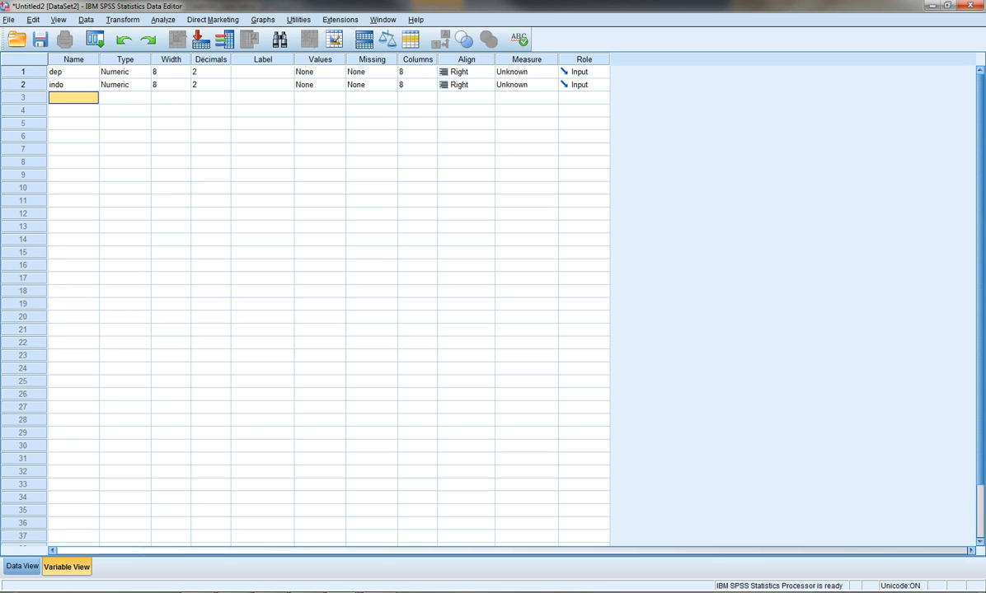
{"action": "key", "text": "Up"}
{"action": "type", "text": "ind"}
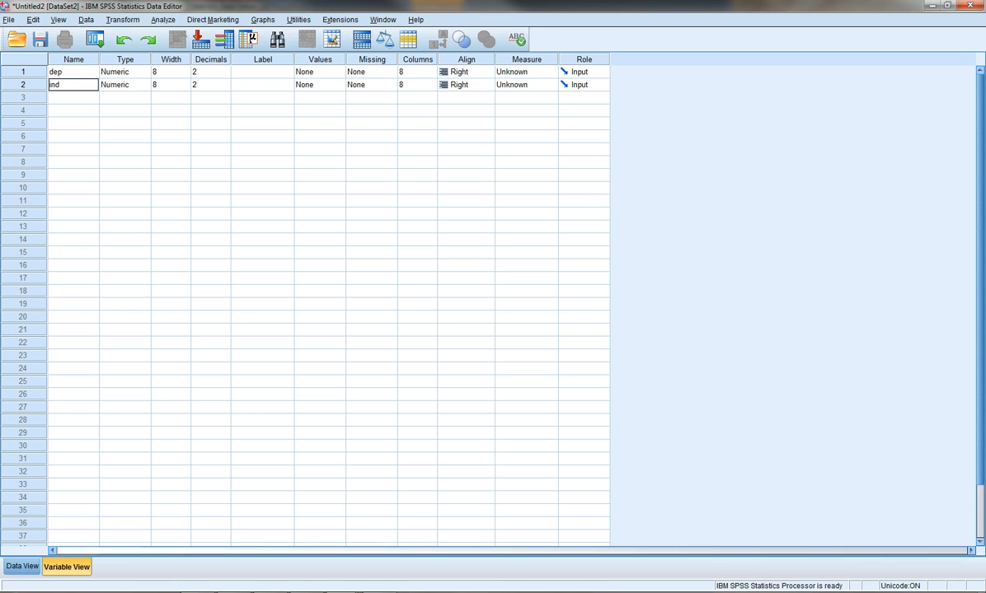
{"action": "type", "text": "ep"}
{"action": "key", "text": "Return"}
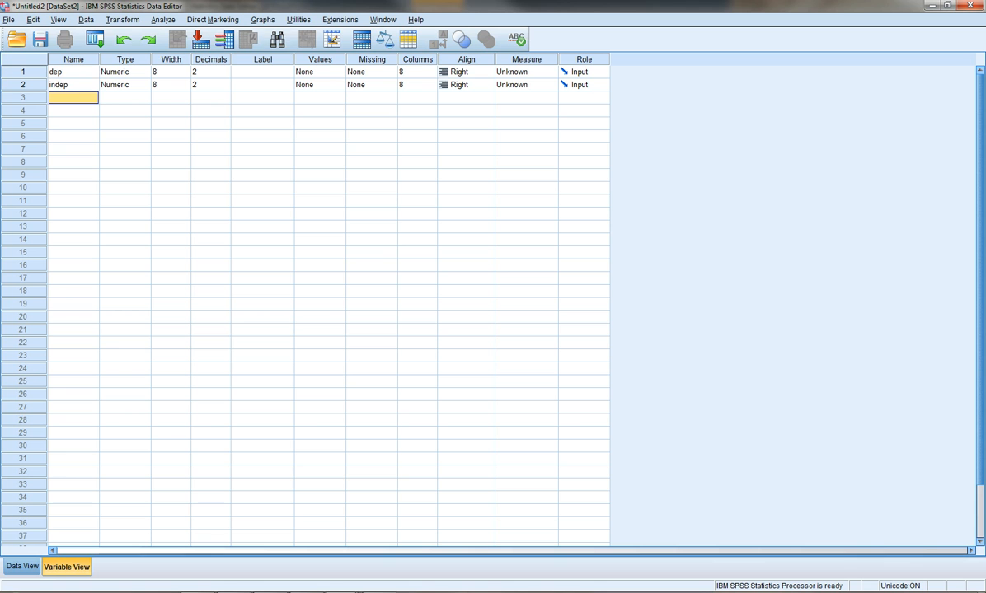
{"action": "type", "text": "count"}
{"action": "key", "text": "Return"}
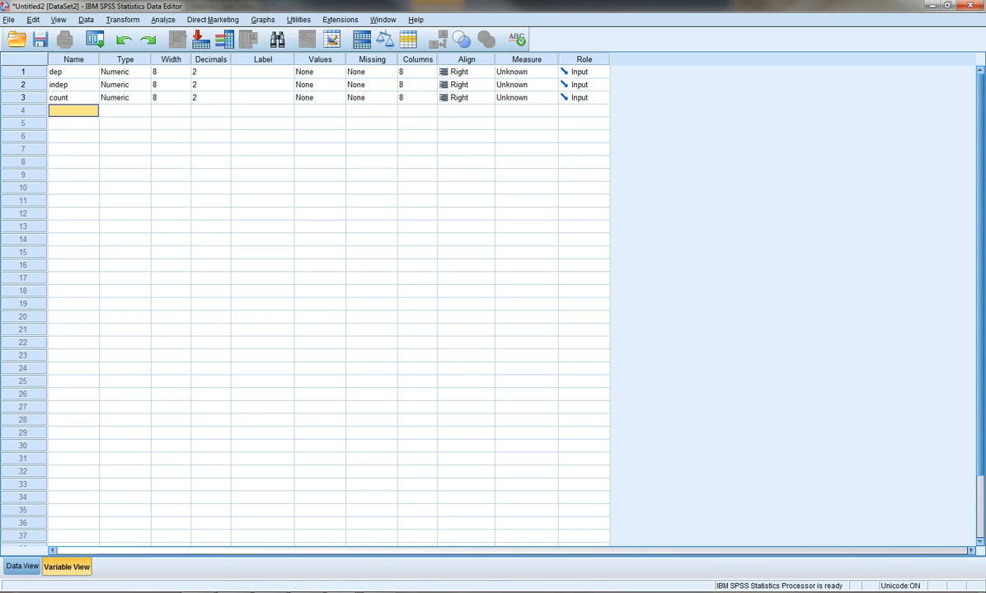
{"action": "left_click", "coordinate": [22, 567]}
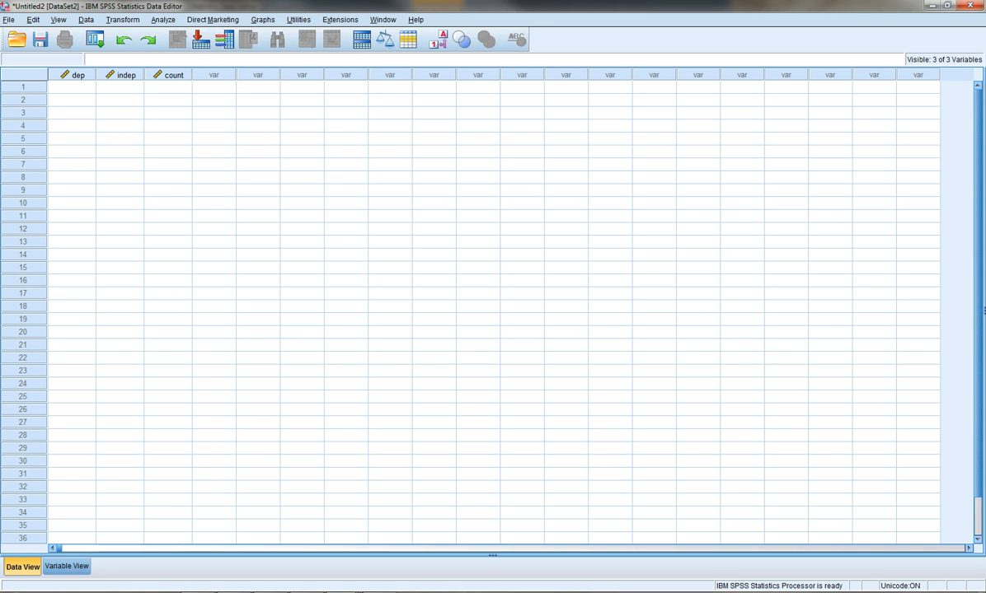
Look at the Gender by Degree crosstab in the output viewer and return to the new data set
{"action": "key", "text": "alt+Tab"}
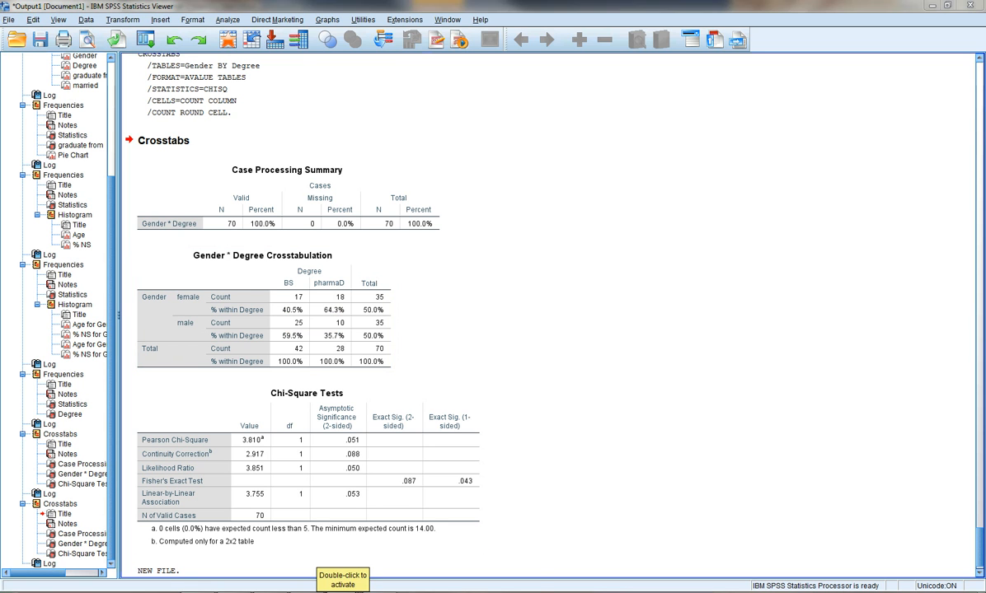
{"action": "mouse_move", "coordinate": [341, 582]}
{"action": "left_click", "coordinate": [468, 536]}
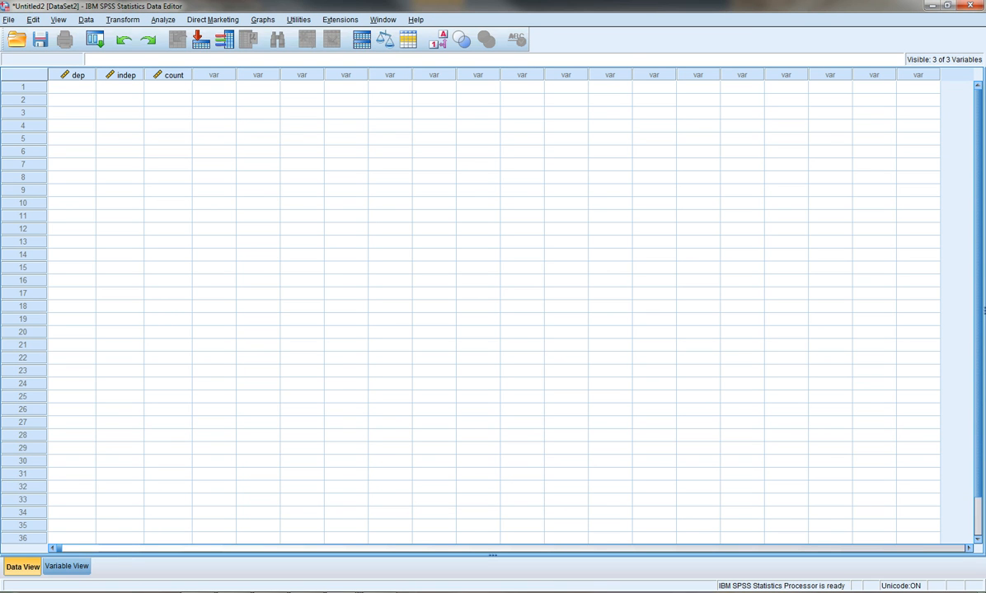
Enter the first two cases in the new data set: dep 1 with indep 1, and dep 1 with indep 2
{"action": "type", "text": "1"}
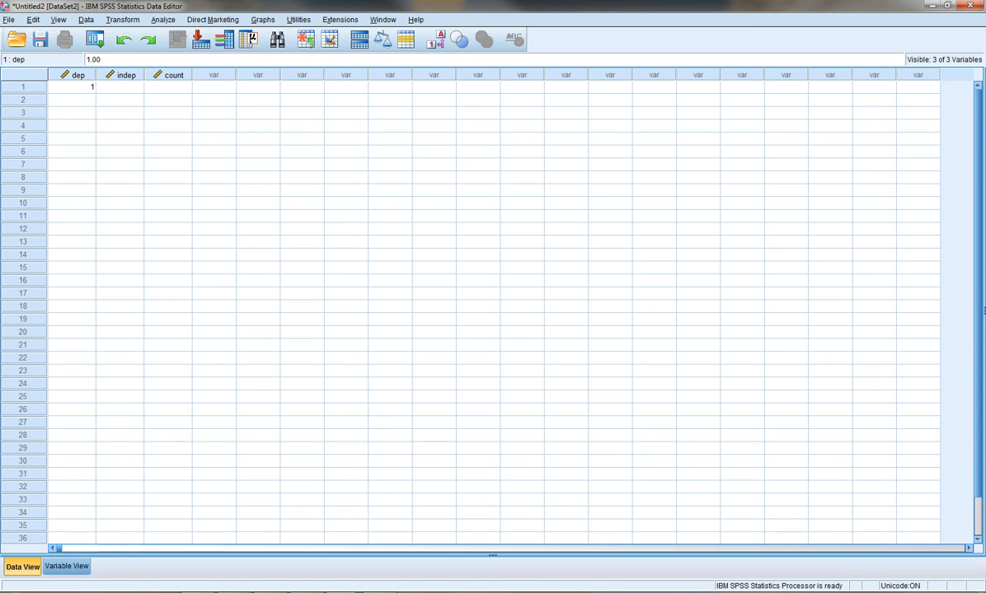
{"action": "key", "text": "Tab"}
{"action": "type", "text": "1"}
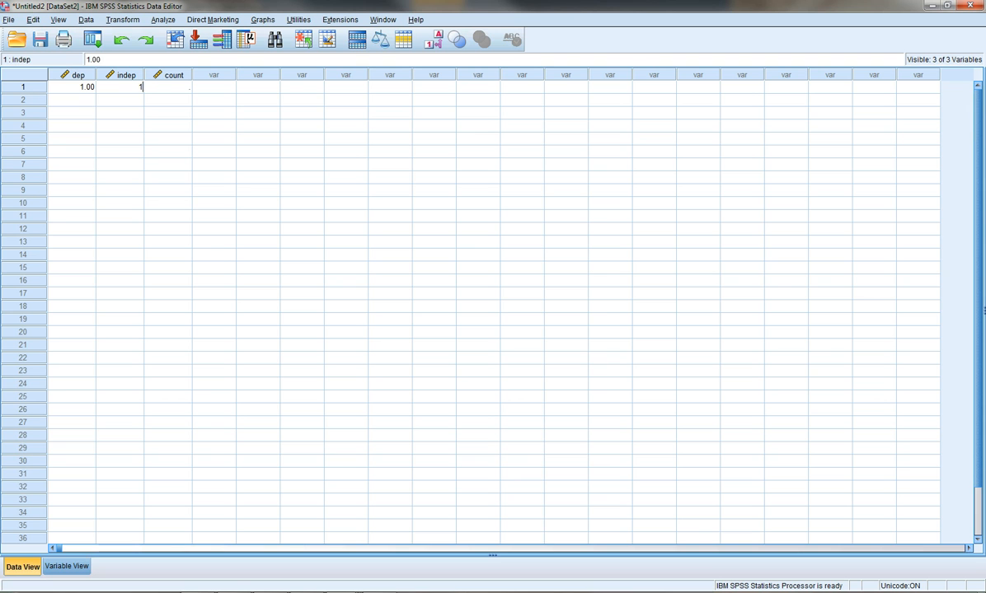
{"action": "key", "text": "Return"}
{"action": "key", "text": "Left"}
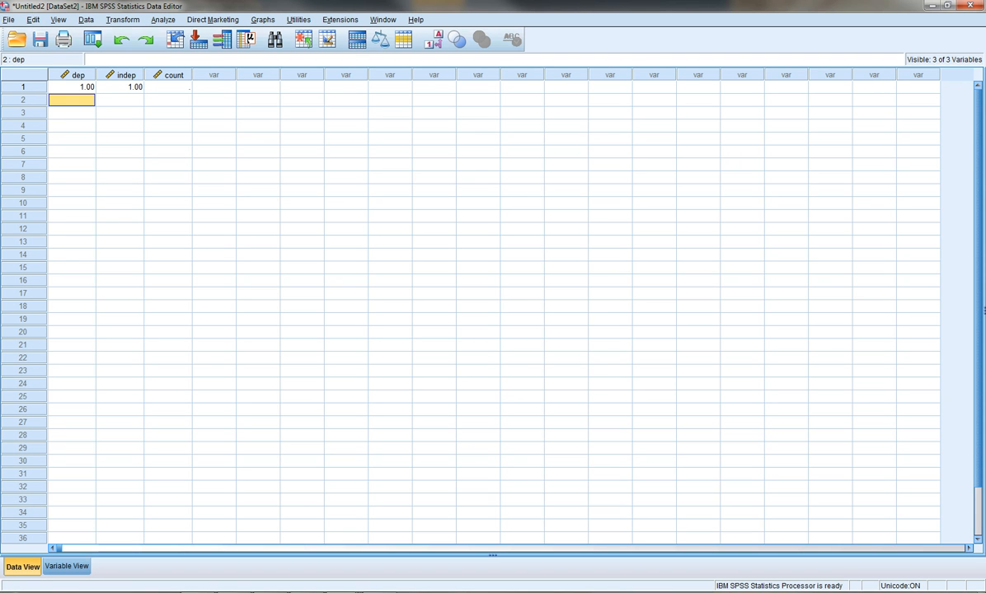
{"action": "type", "text": "1"}
{"action": "key", "text": "Tab"}
{"action": "type", "text": "2"}
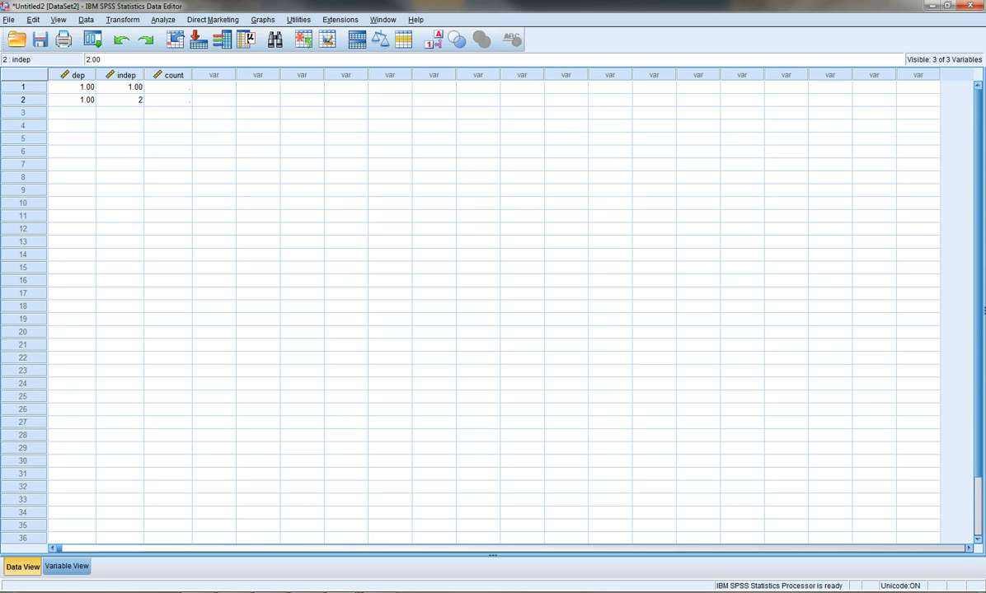
{"action": "key", "text": "Return"}
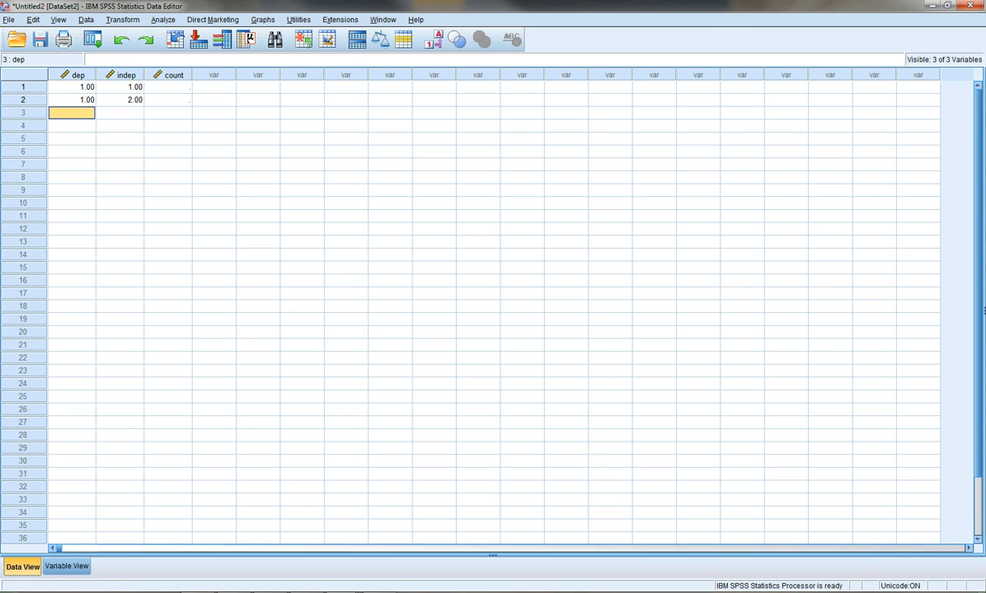
Enter cases three and four: dep 2 with indep 1, and dep 2 with indep 2
{"action": "type", "text": "2"}
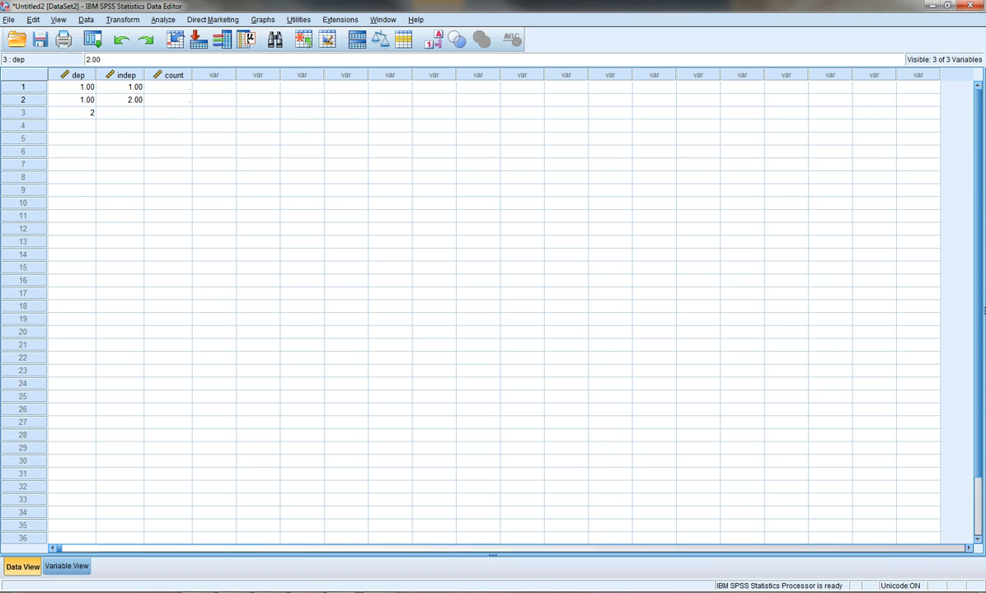
{"action": "key", "text": "Tab"}
{"action": "type", "text": "1"}
{"action": "key", "text": "Return"}
{"action": "key", "text": "Left"}
{"action": "type", "text": "2"}
{"action": "key", "text": "Tab"}
{"action": "type", "text": "2"}
{"action": "key", "text": "Tab"}
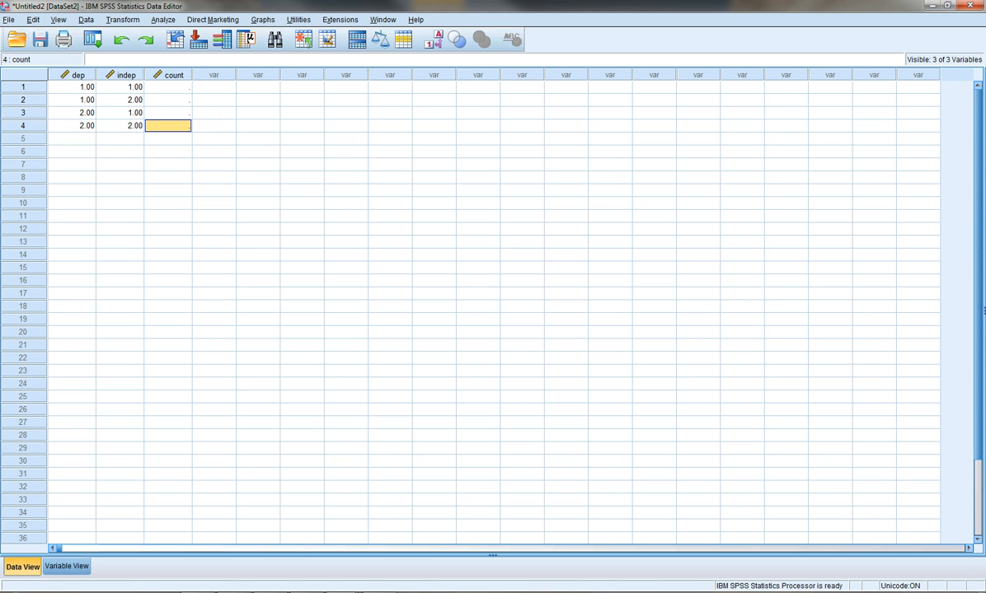
Set up a crosstab with dep as the row variable and indep as the column variable
{"action": "left_click", "coordinate": [163, 20]}
{"action": "mouse_move", "coordinate": [198, 48]}
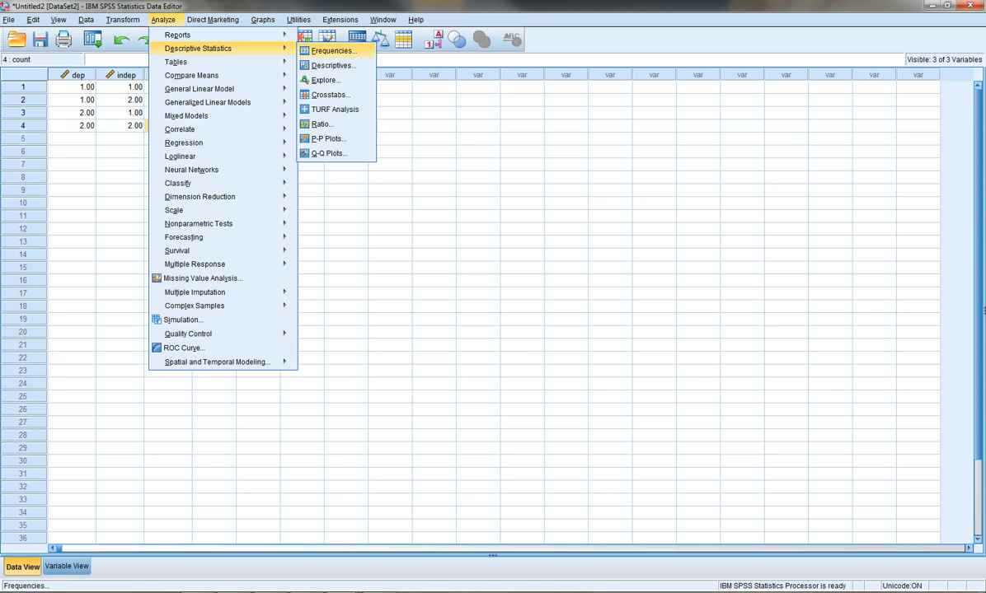
{"action": "left_click", "coordinate": [331, 95]}
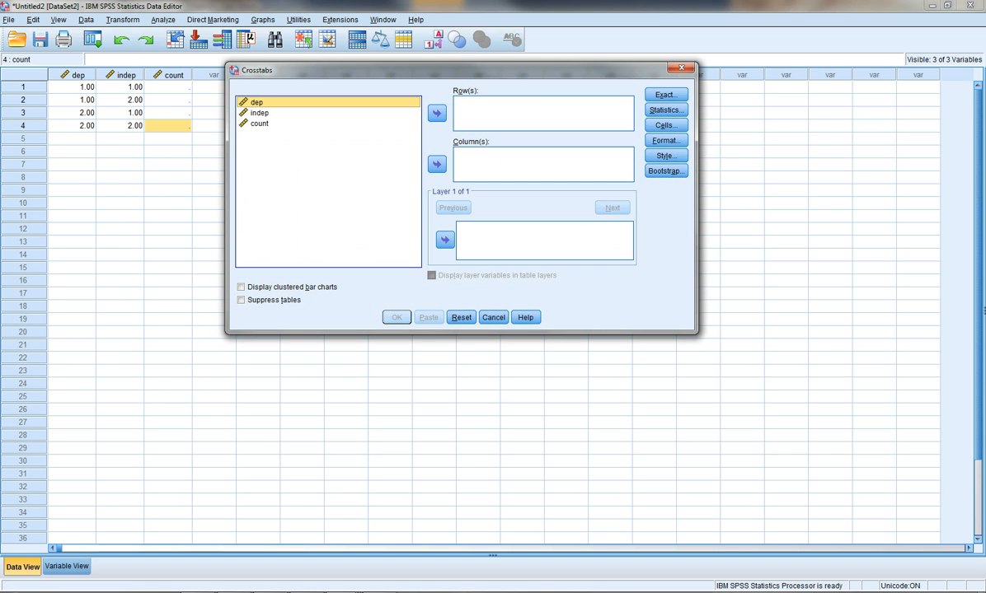
{"action": "left_click", "coordinate": [437, 114]}
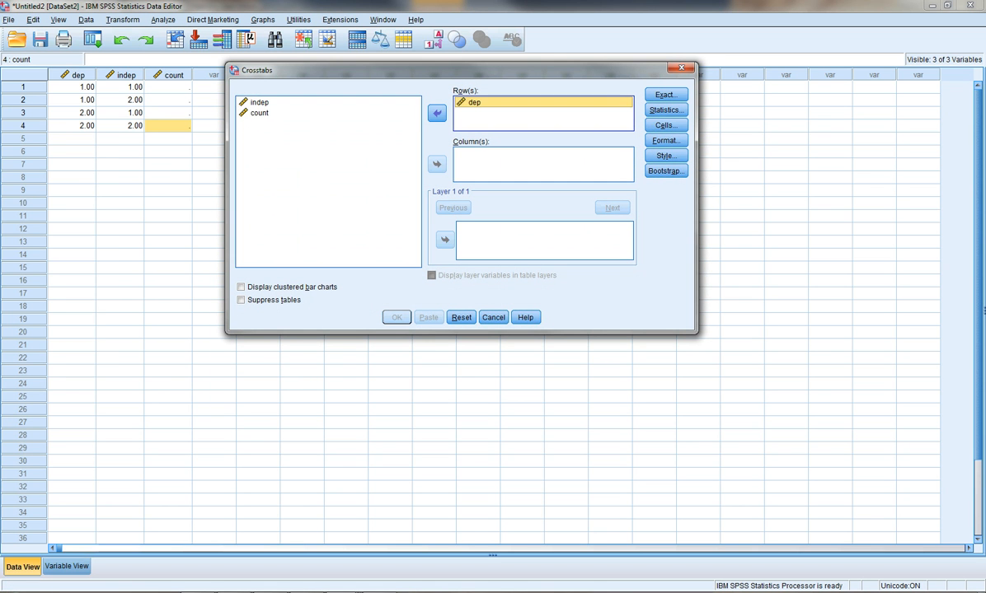
{"action": "left_click", "coordinate": [259, 102]}
{"action": "left_click", "coordinate": [437, 164]}
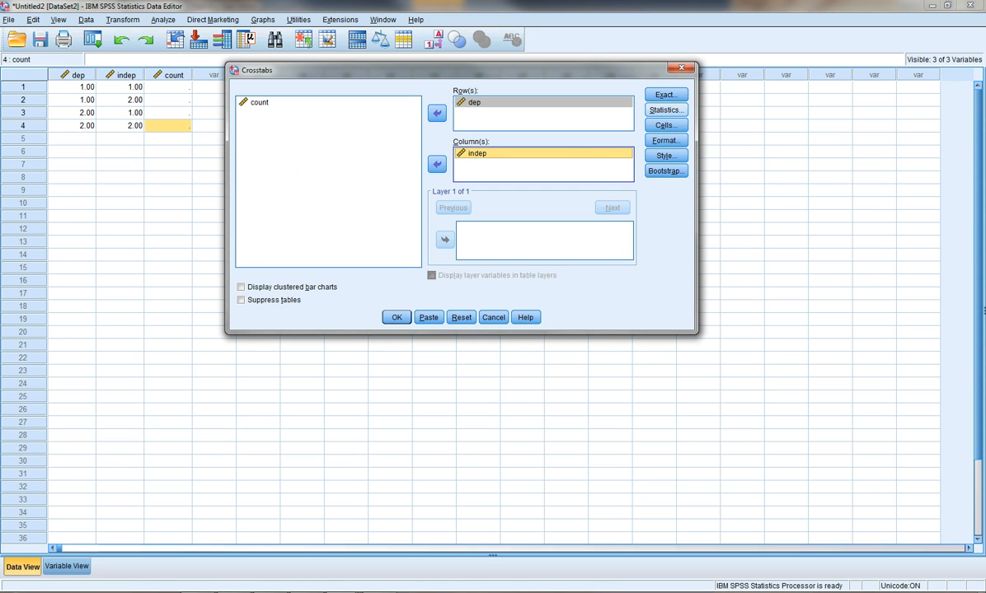
Add the chi-square statistic and row percentages to the dep by indep crosstab and run it
{"action": "left_click", "coordinate": [665, 110]}
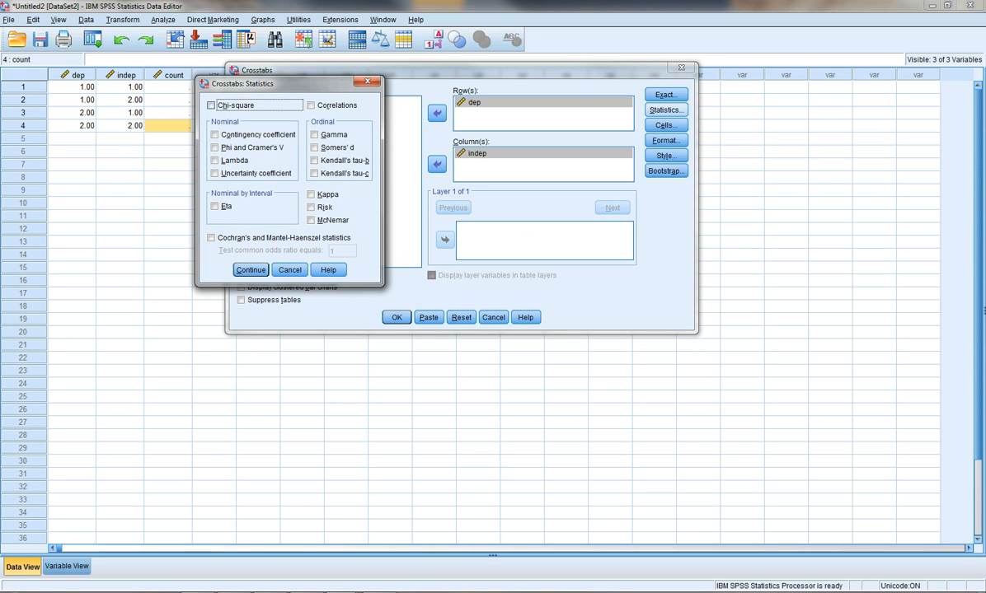
{"action": "left_click", "coordinate": [211, 105]}
{"action": "left_click", "coordinate": [251, 270]}
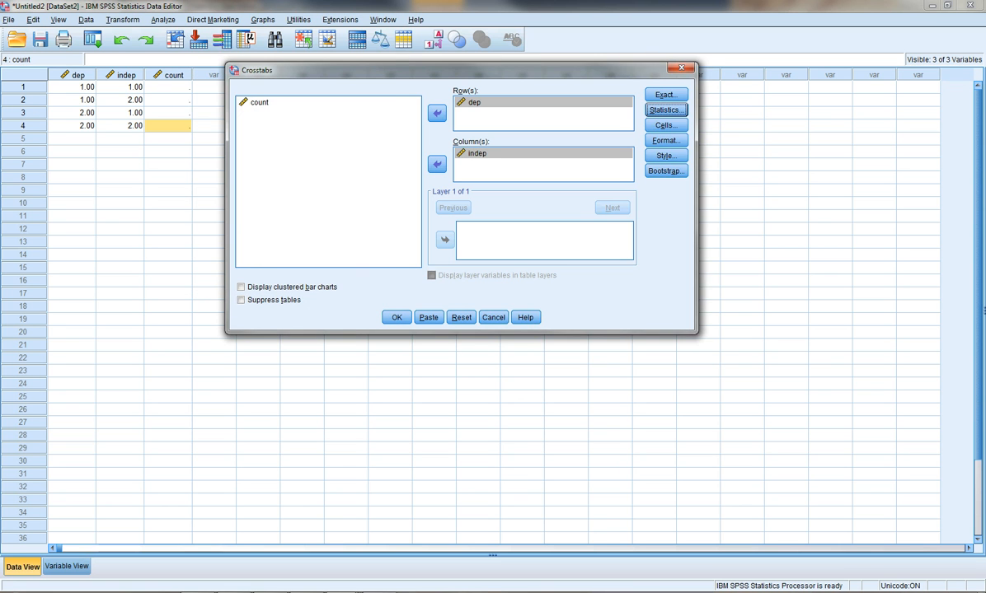
{"action": "left_click", "coordinate": [664, 125]}
{"action": "left_click", "coordinate": [219, 154]}
{"action": "key", "text": "Return"}
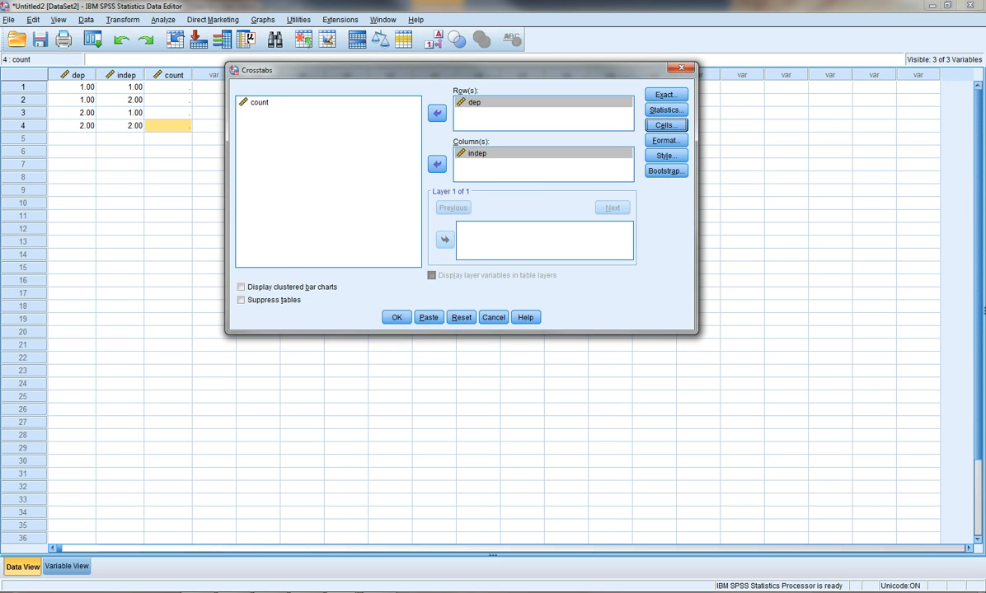
{"action": "left_click", "coordinate": [396, 317]}
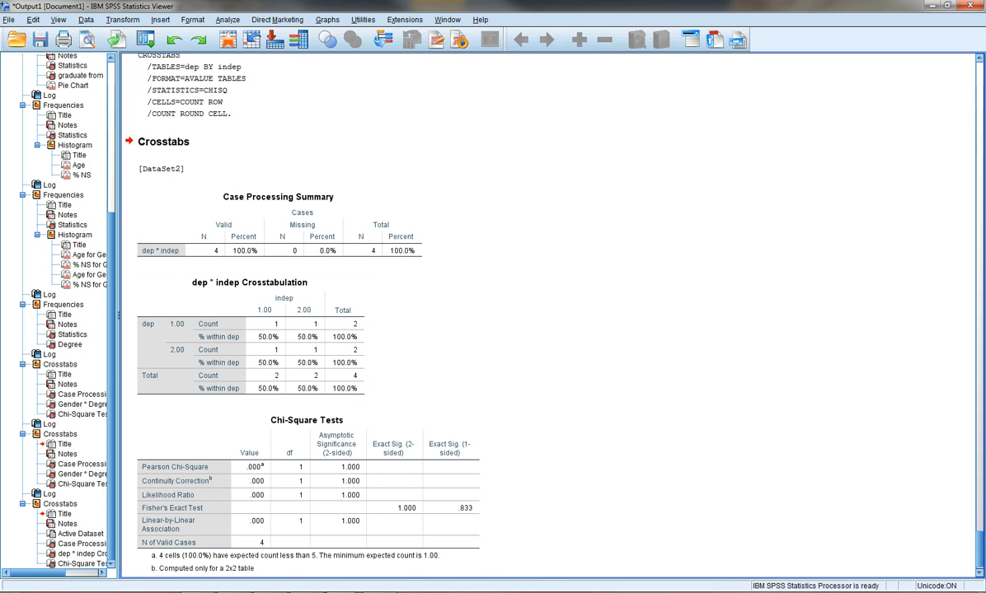
Return to the data grid and fill the count variable with 10, 15, 20 and 40 for the four cases
{"action": "left_click", "coordinate": [479, 534]}
{"action": "left_click", "coordinate": [168, 87]}
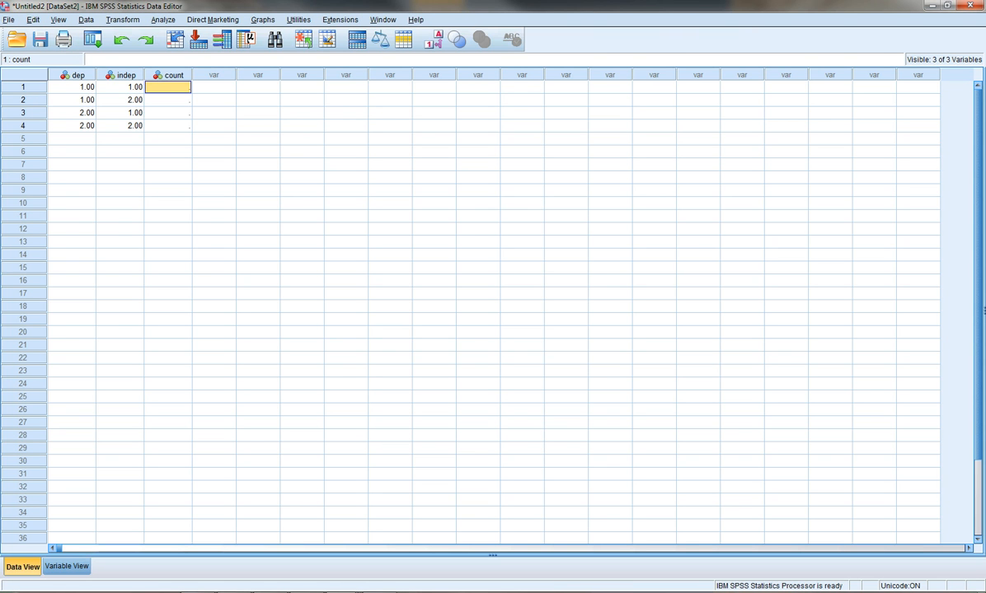
{"action": "type", "text": "10"}
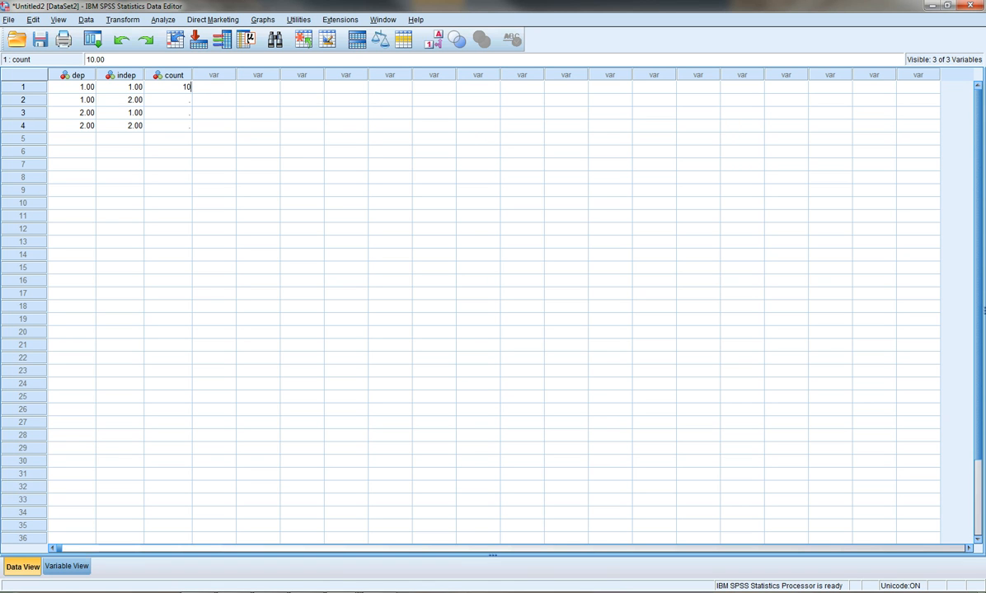
{"action": "key", "text": "Return"}
{"action": "type", "text": "15"}
{"action": "key", "text": "Return"}
{"action": "type", "text": "20"}
{"action": "key", "text": "Return"}
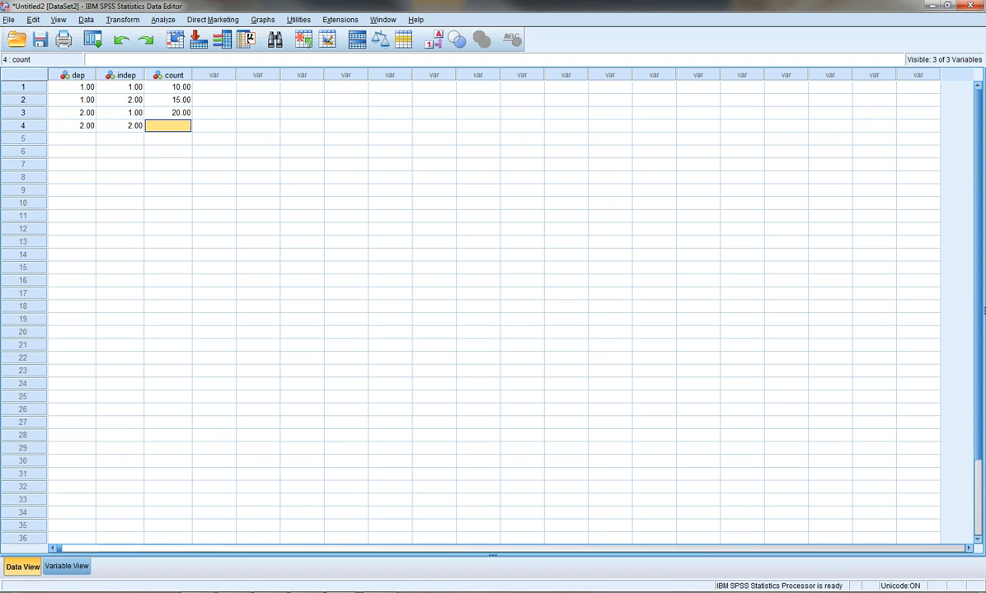
{"action": "type", "text": "40"}
{"action": "key", "text": "Return"}
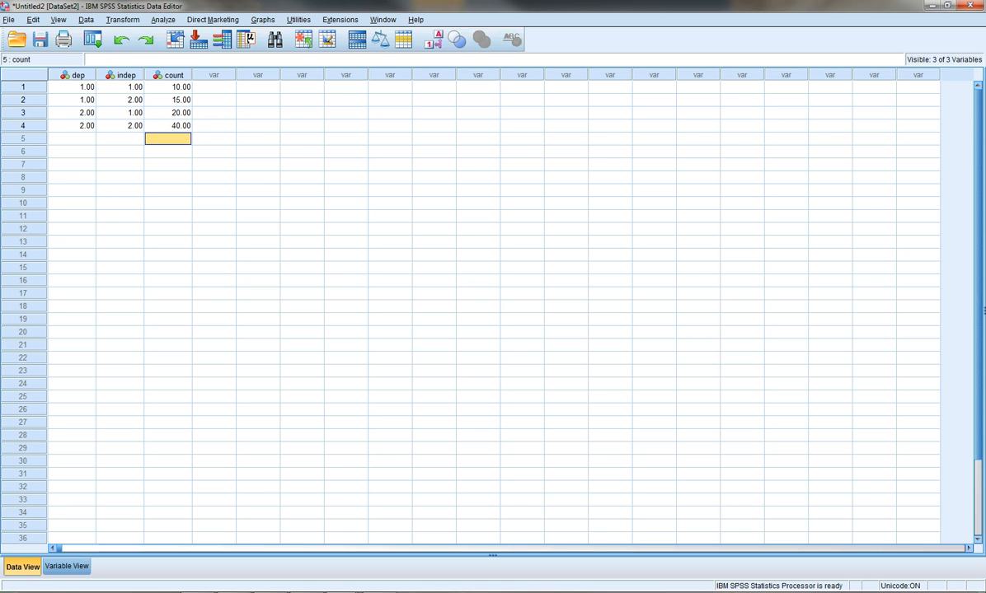
Rerun the dep by indep crosstab with the same settings, without weighting the cases
{"action": "left_click", "coordinate": [163, 19]}
{"action": "mouse_move", "coordinate": [182, 45]}
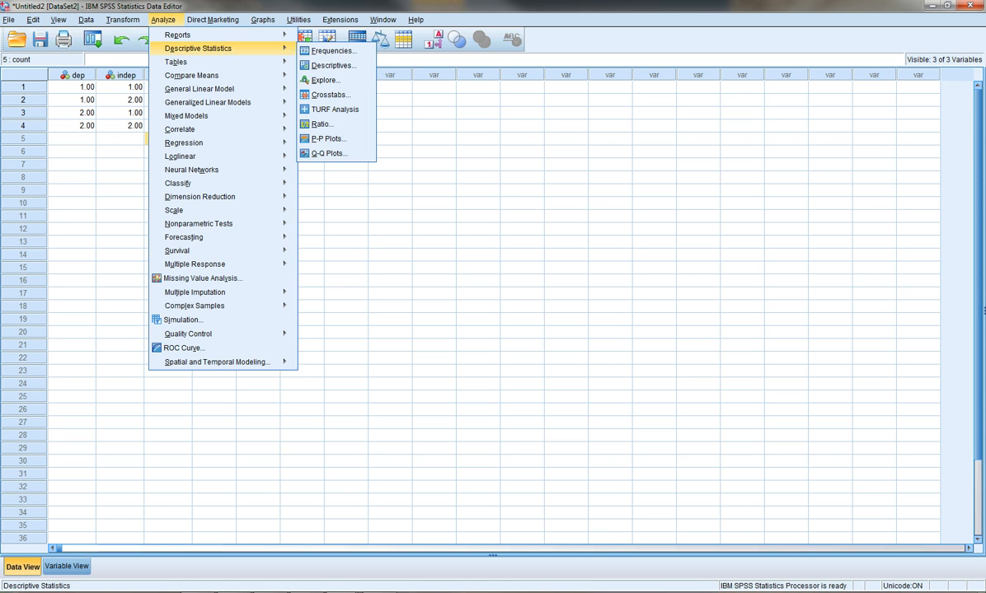
{"action": "left_click", "coordinate": [309, 87]}
{"action": "left_click", "coordinate": [396, 317]}
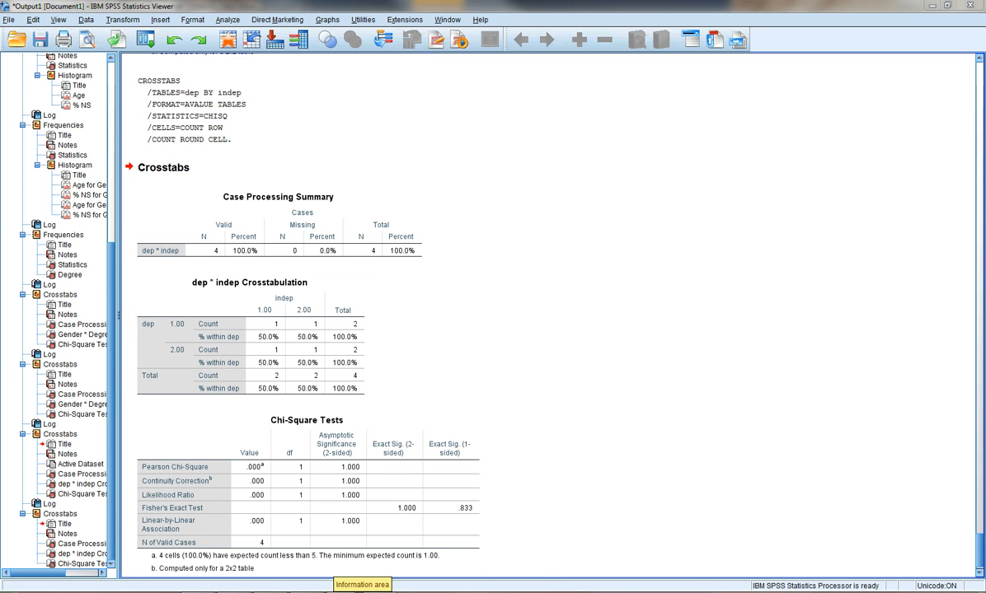
Go back to the data set and weight the cases by the frequency variable count
{"action": "left_click", "coordinate": [343, 592]}
{"action": "left_click", "coordinate": [469, 537]}
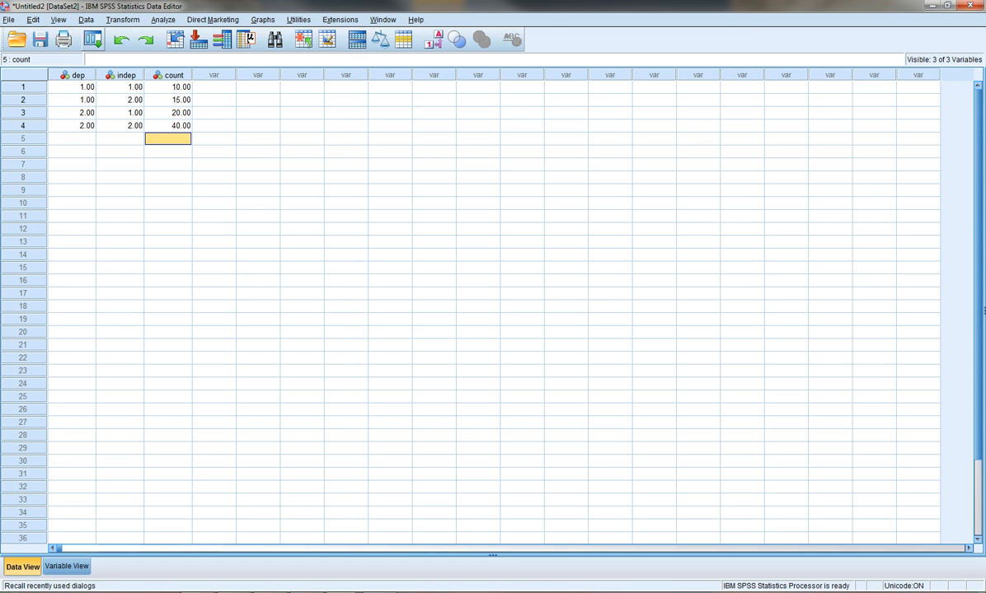
{"action": "left_click", "coordinate": [86, 20]}
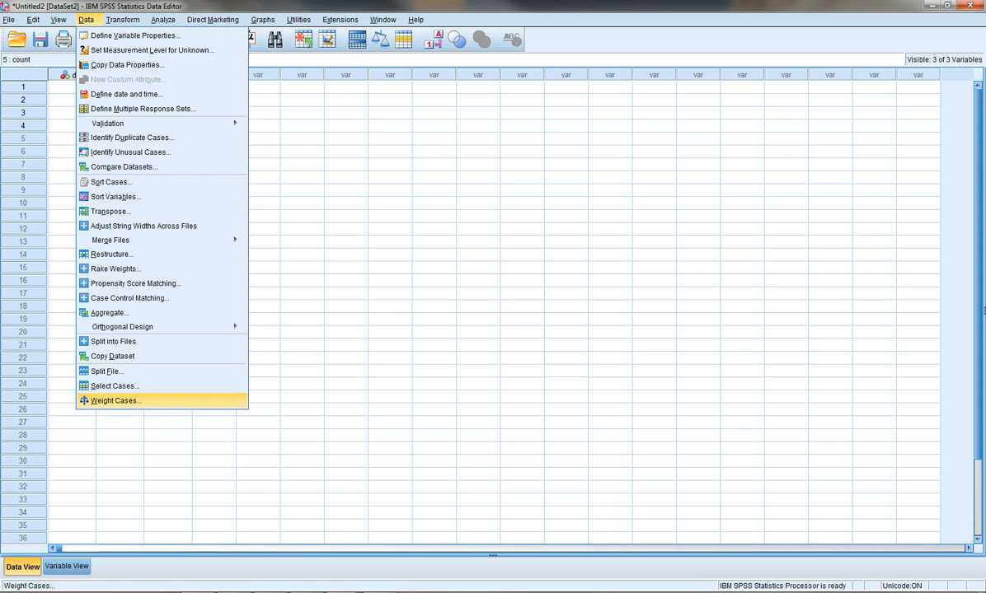
{"action": "key", "text": "Return"}
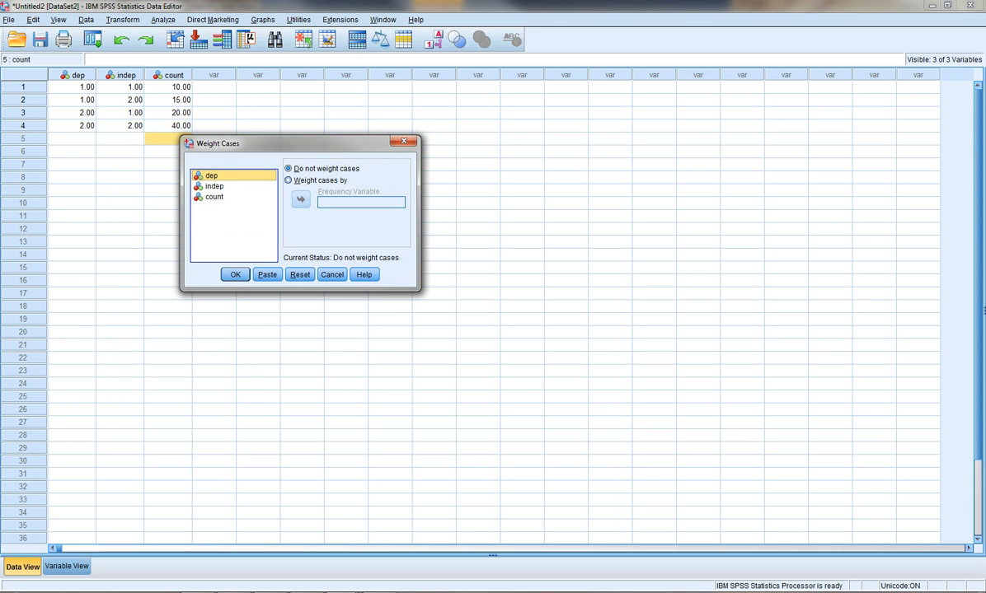
{"action": "left_click", "coordinate": [287, 179]}
{"action": "left_click", "coordinate": [215, 197]}
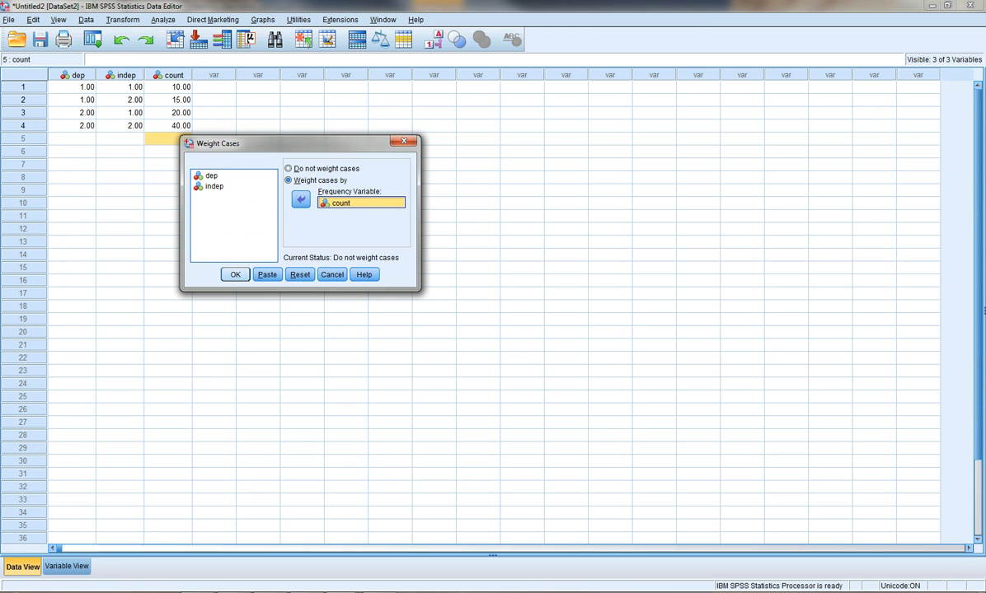
{"action": "left_click", "coordinate": [235, 274]}
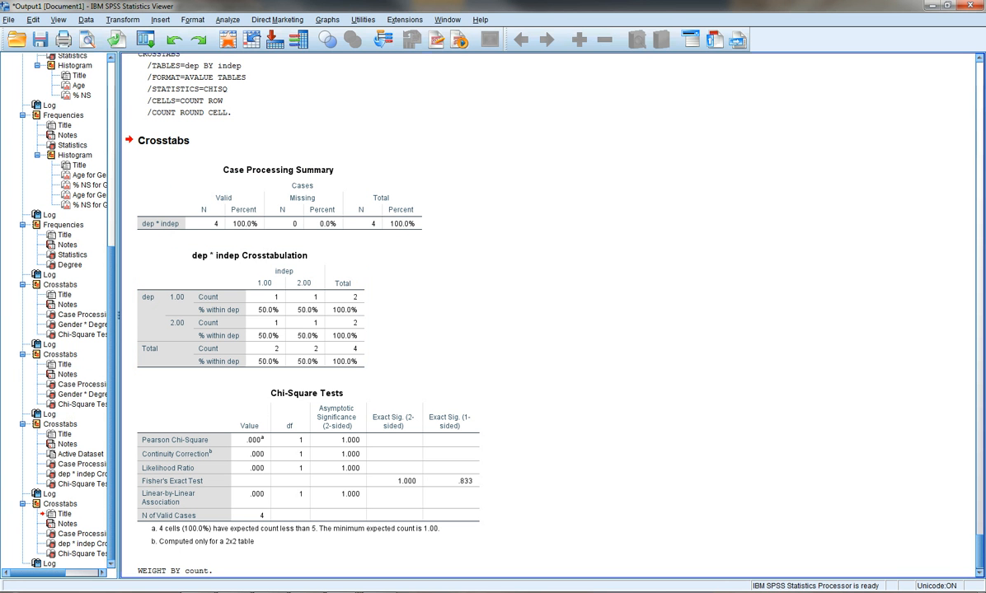
Rerun the dep by indep crosstab on the weighted cases, and return to the learning objectives slide in PowerPoint, clearing its text highlight
{"action": "left_click", "coordinate": [227, 19]}
{"action": "mouse_move", "coordinate": [264, 47]}
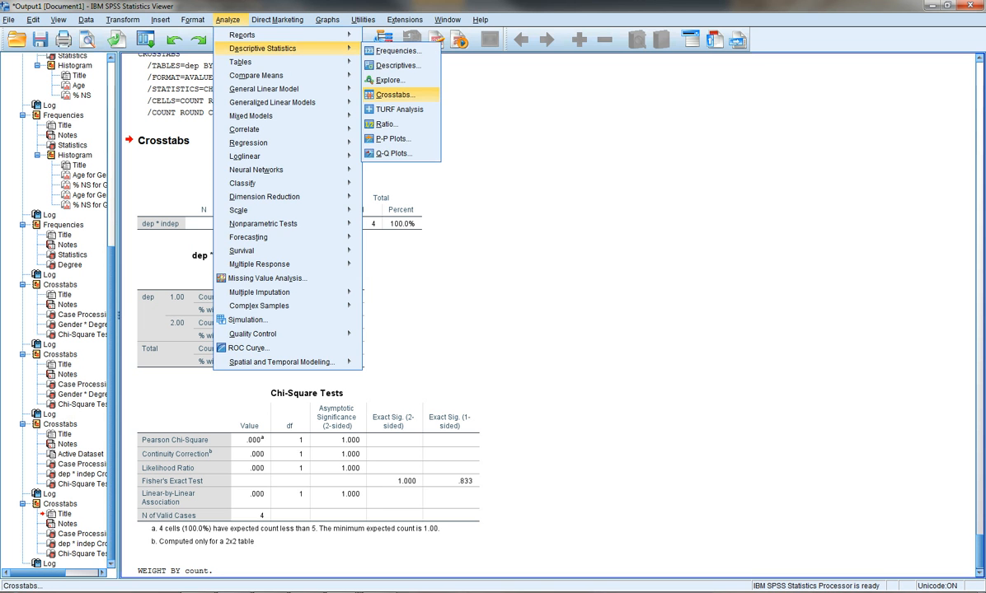
{"action": "left_click", "coordinate": [395, 94]}
{"action": "key", "text": "Return"}
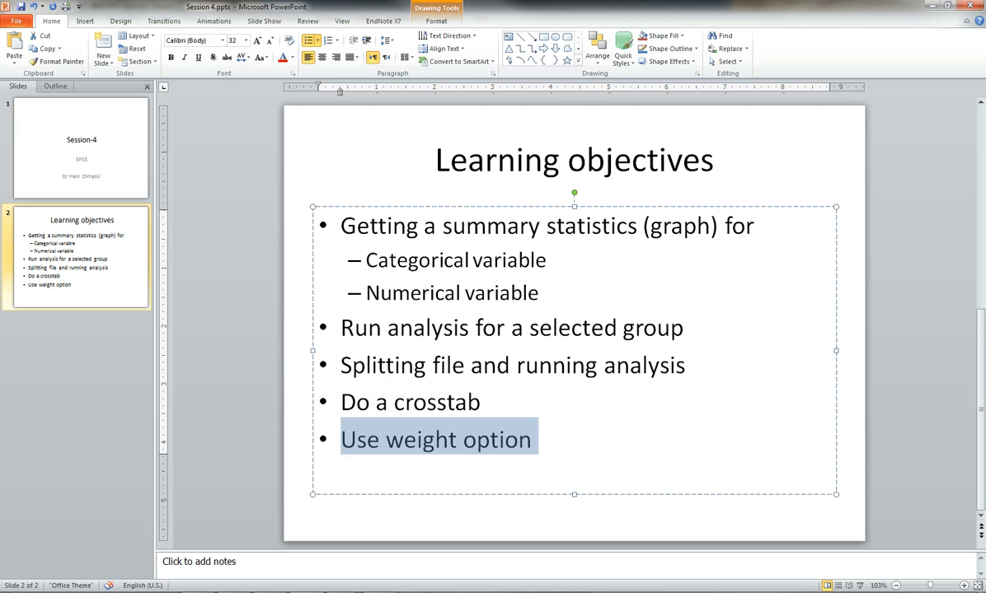
{"action": "left_click", "coordinate": [483, 365]}
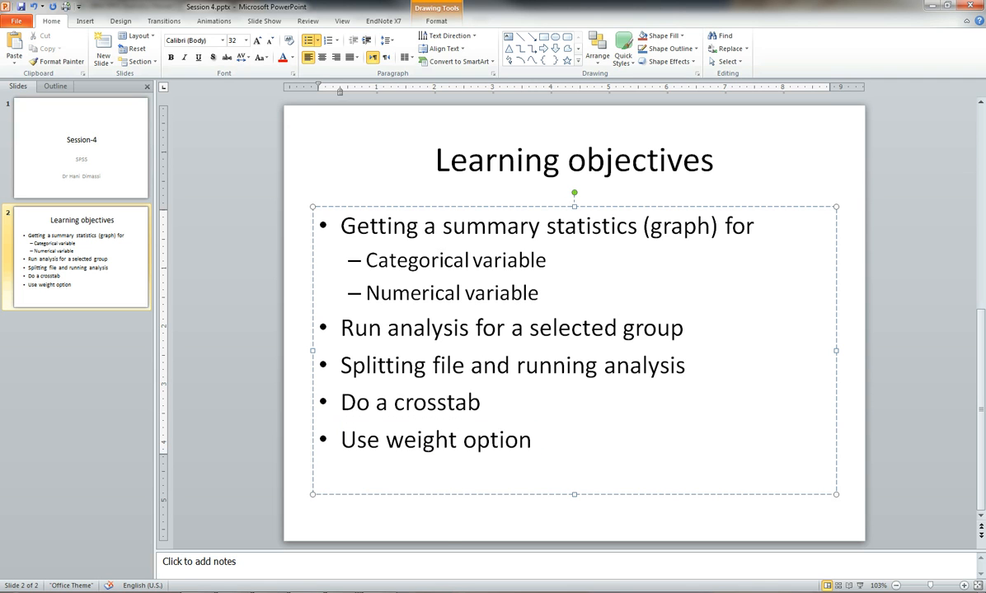